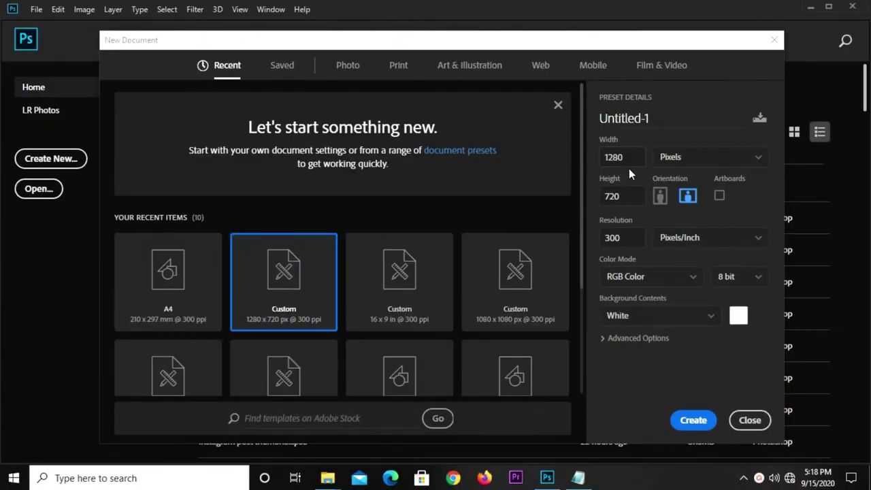
Create a new 1280 × 720 px document at 300 ppi.
drag(617, 157, 607, 159)
drag(627, 196, 594, 195)
drag(626, 237, 605, 242)
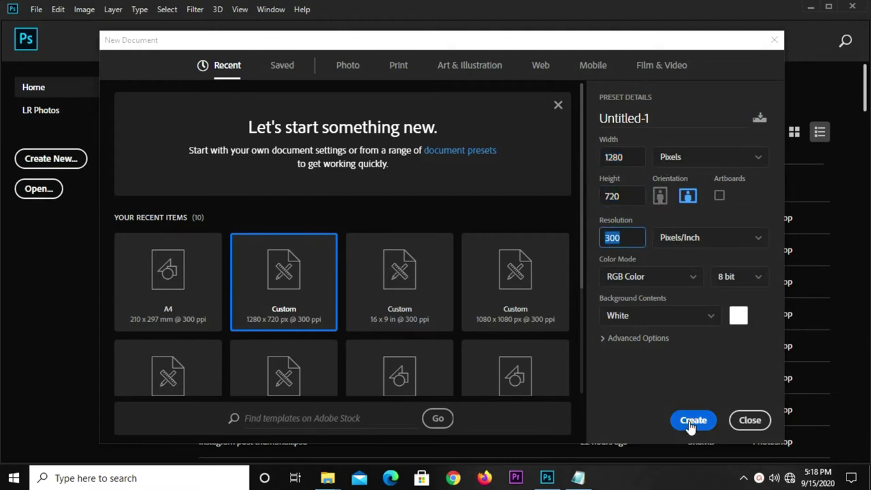
click(693, 420)
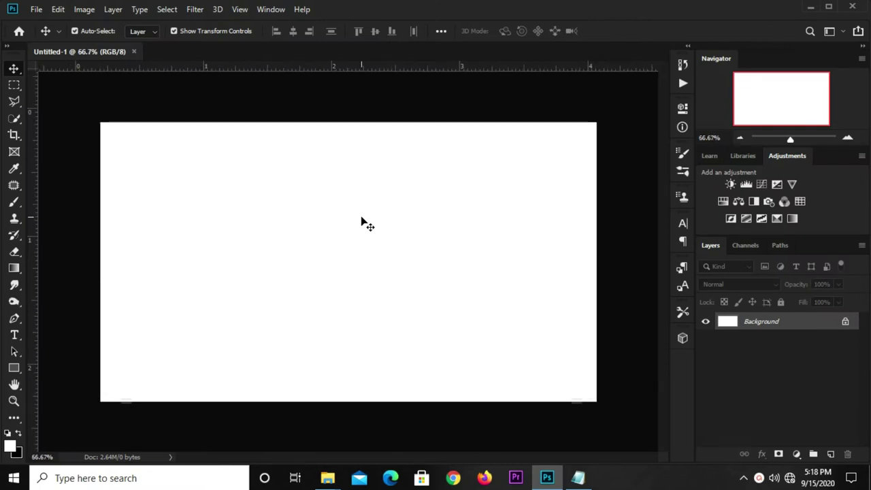
Add a Solid Color fill layer using hex 854d39 brown copied from the notes.
click(798, 453)
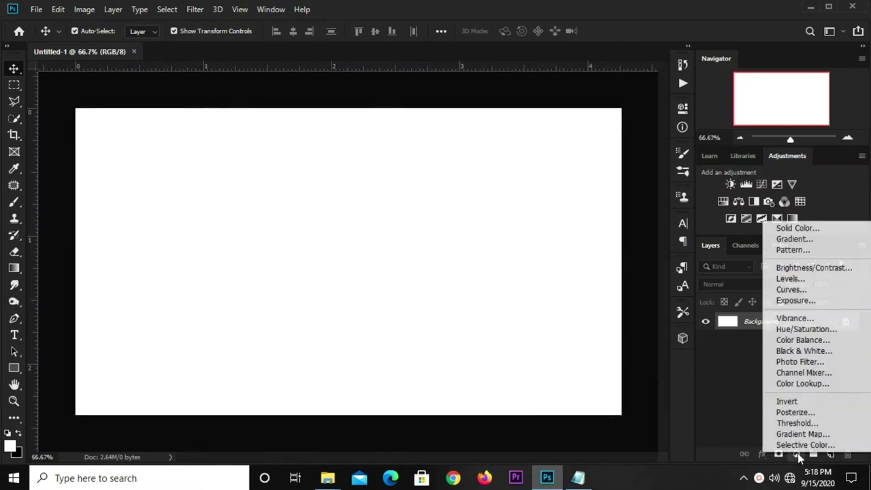
click(785, 230)
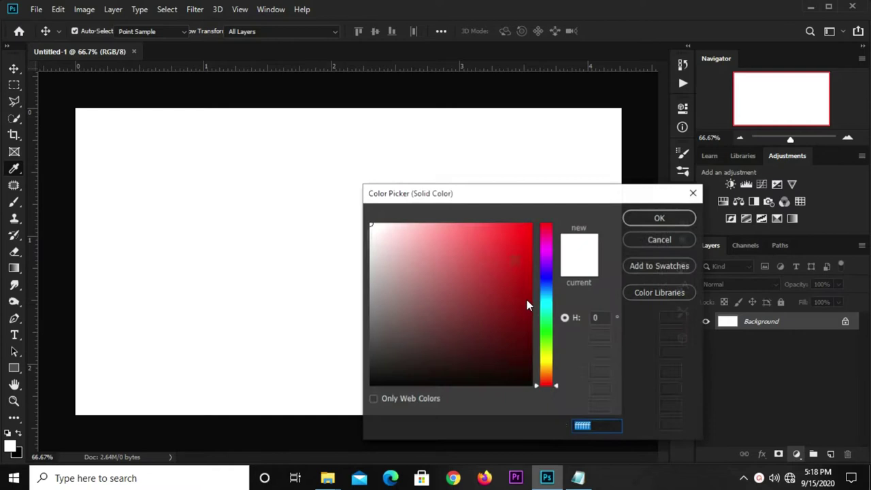
click(578, 478)
drag(484, 194, 436, 188)
right_click(465, 190)
click(510, 230)
click(422, 199)
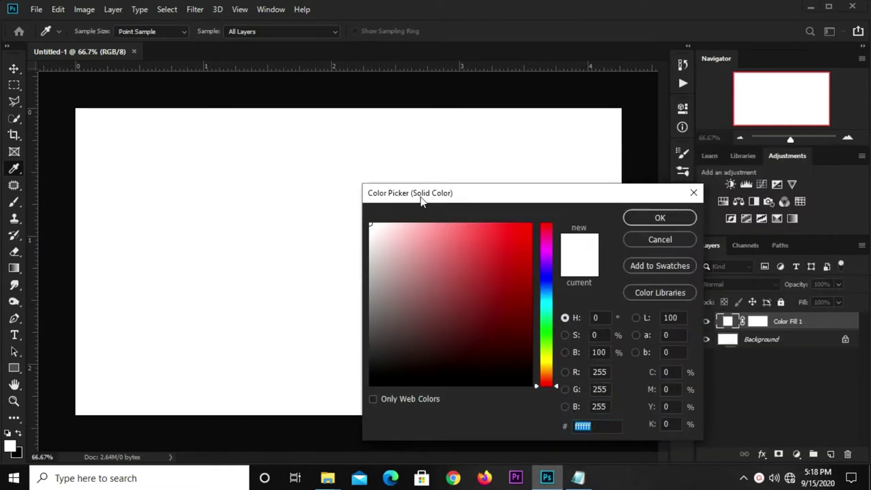
right_click(579, 421)
click(593, 301)
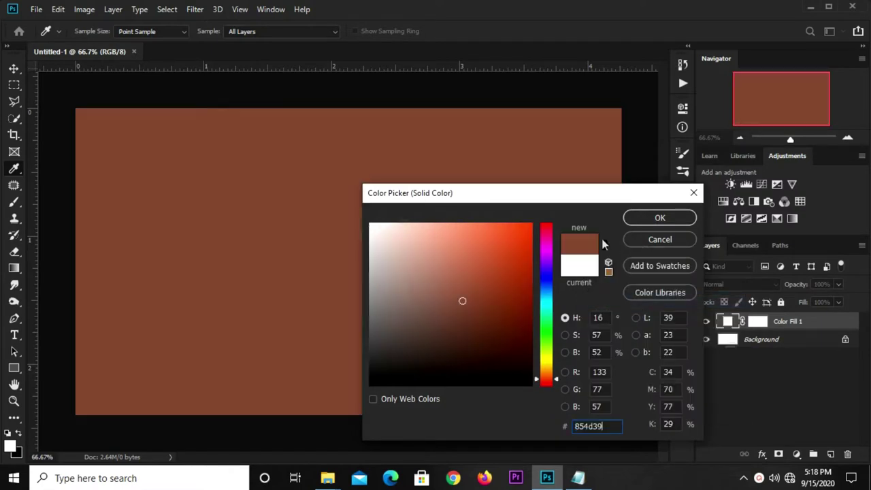
click(660, 217)
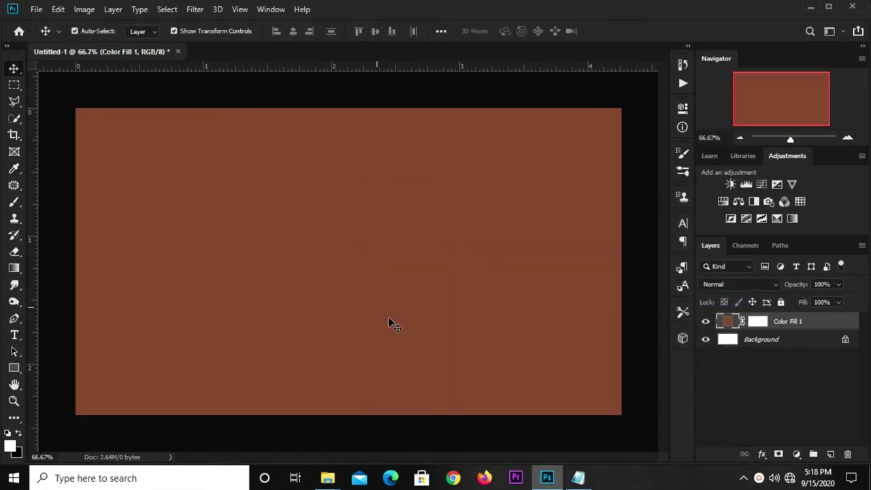
On a new Layer 1, paint a soft white 900 px brush glow at the canvas centre.
click(830, 454)
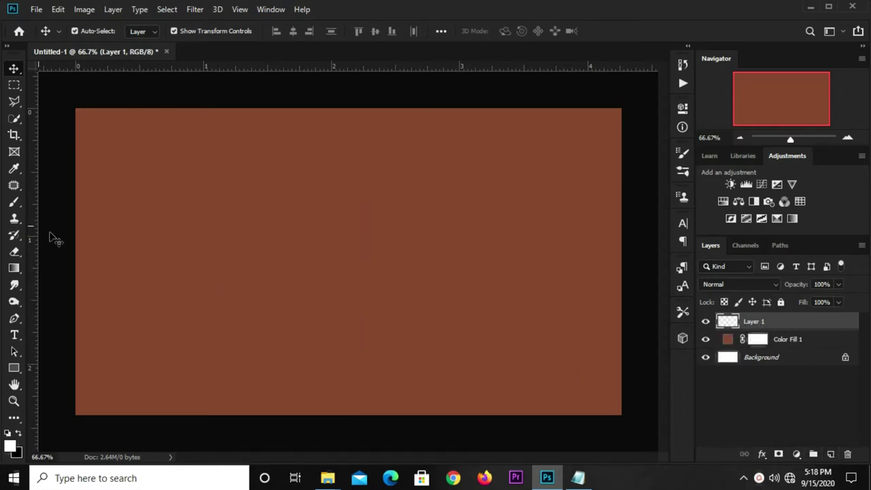
click(14, 202)
click(55, 202)
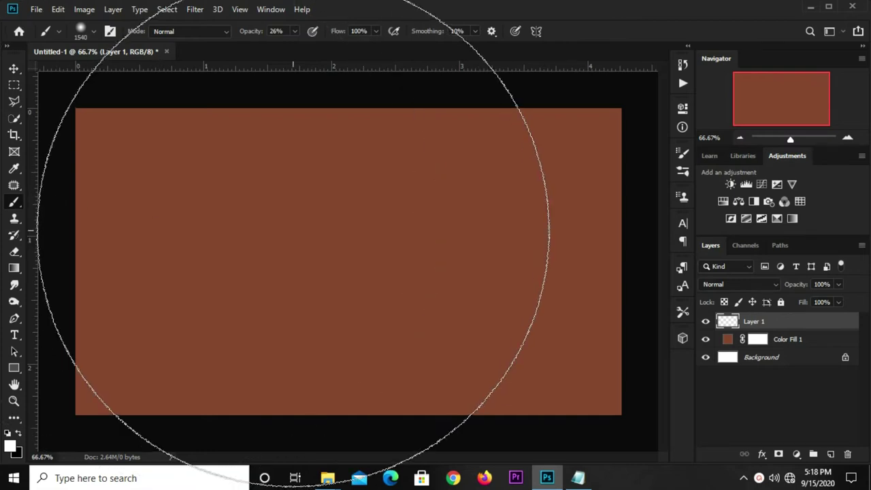
key(bracketleft)
key(bracketleft)
key(bracketleft)
key(bracketleft)
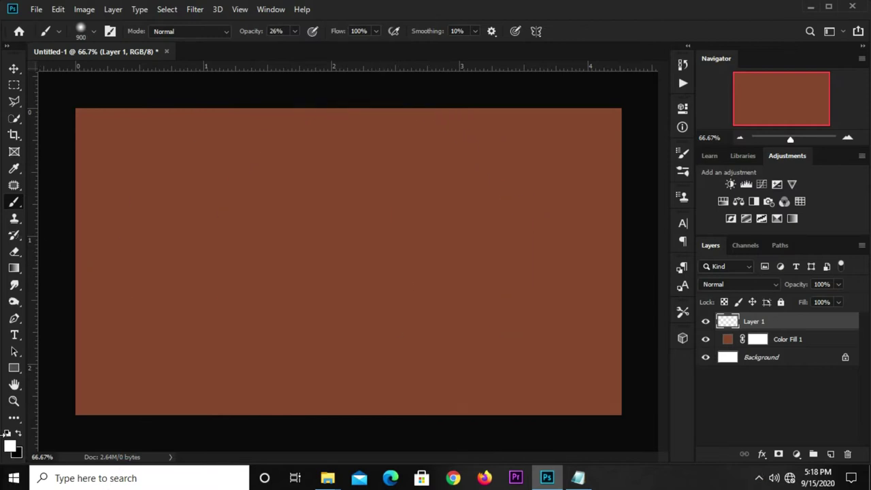
click(12, 445)
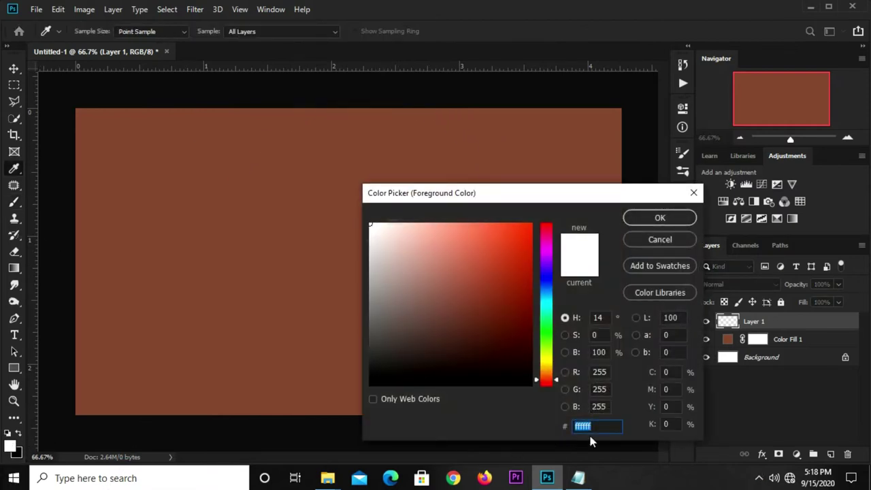
click(633, 220)
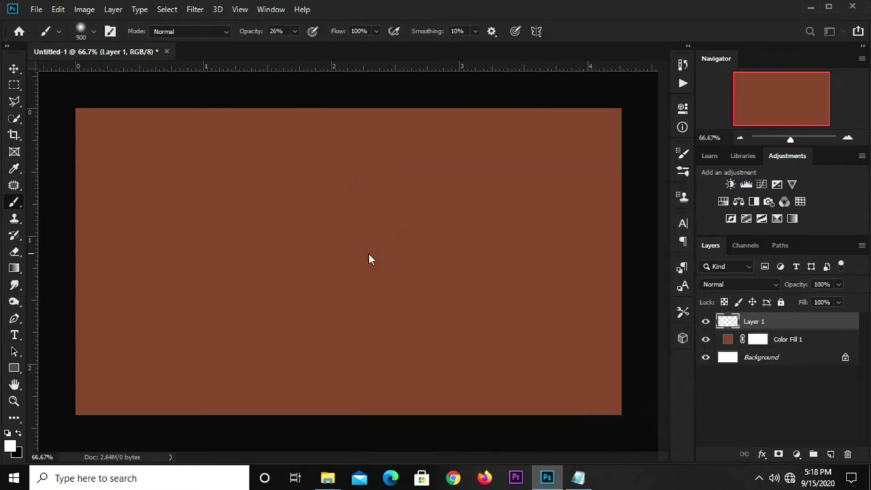
click(408, 259)
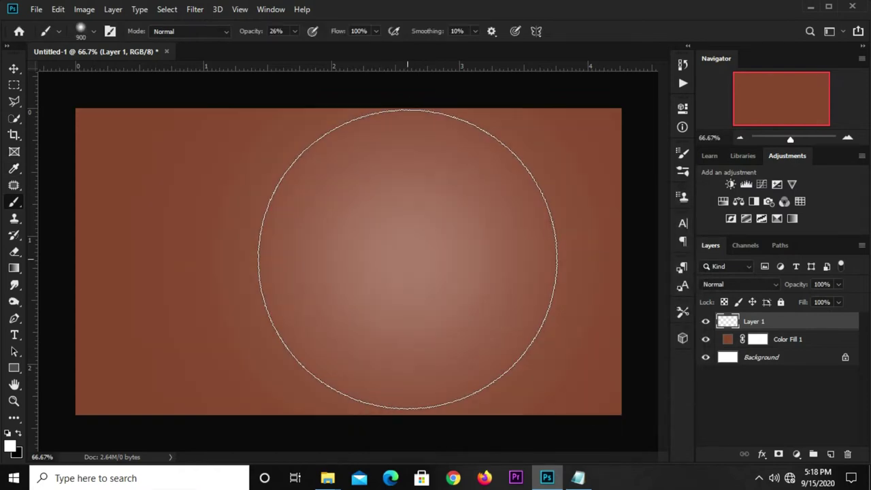
Set the glow layer's blend mode to Overlay at 36% opacity.
key(v)
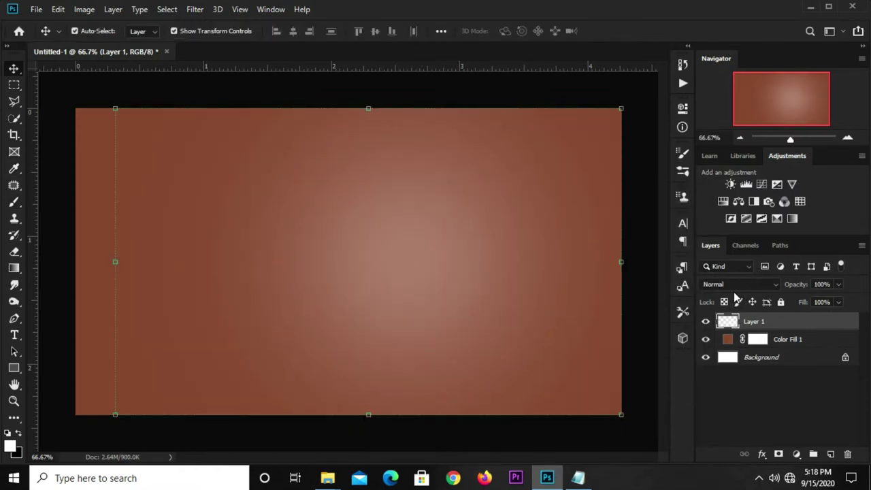
click(731, 284)
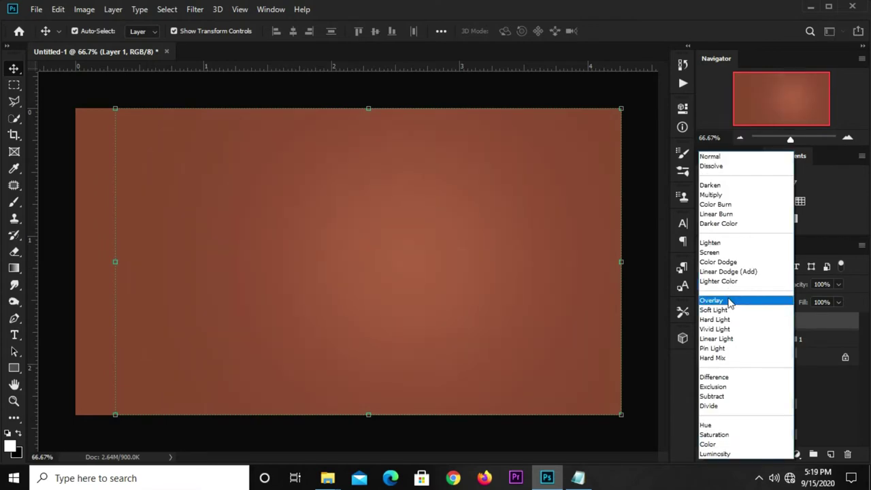
click(729, 302)
click(839, 285)
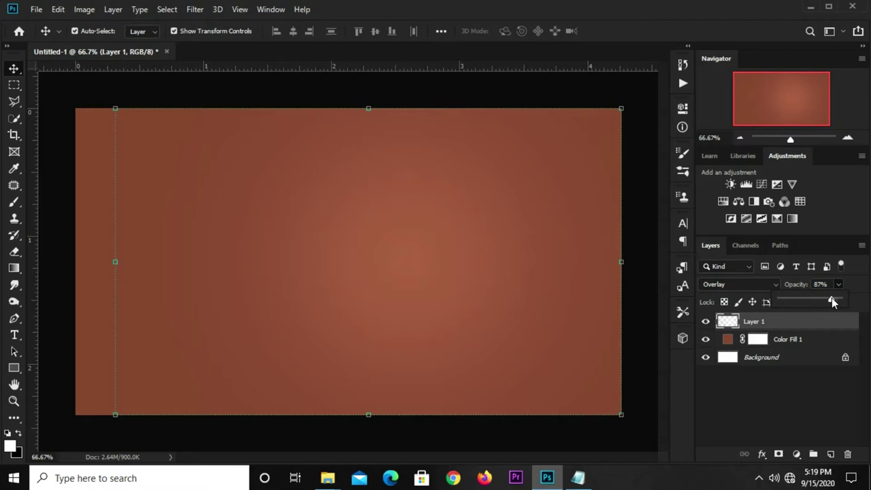
drag(808, 300, 801, 300)
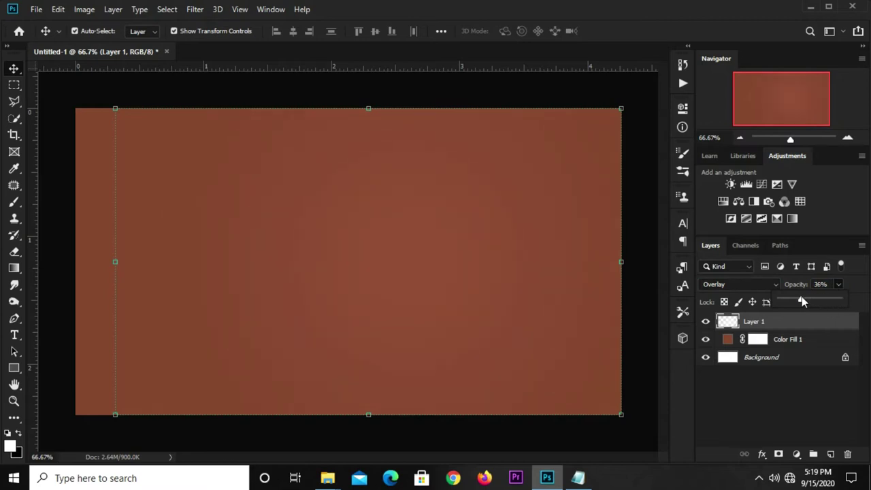
click(647, 211)
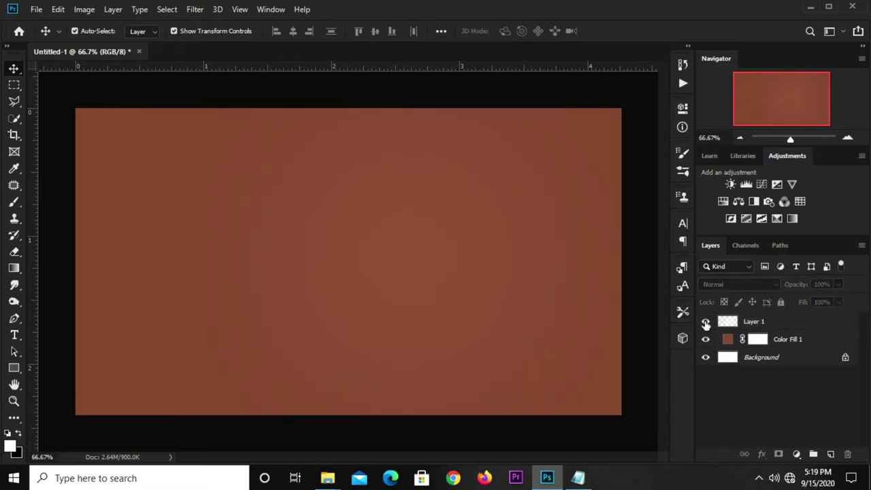
Show the glow layer again, add Layer 2, and copy hex 77412e from the notes.
click(704, 322)
click(830, 454)
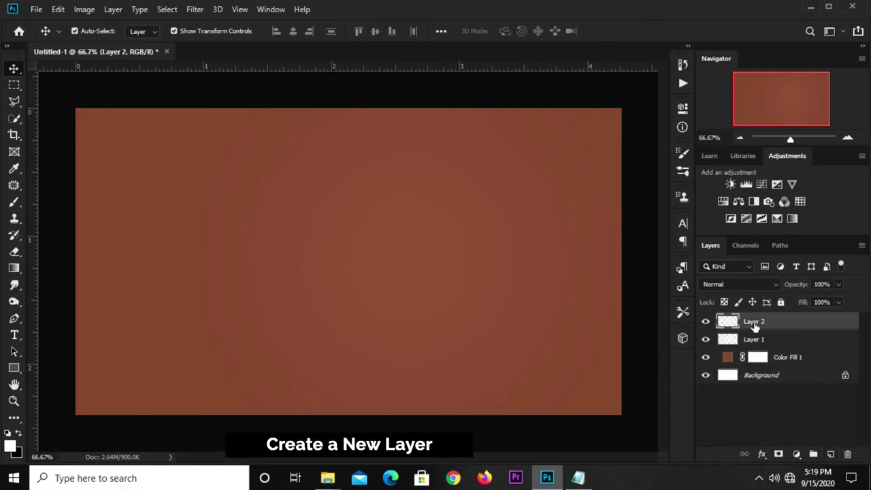
click(578, 478)
click(504, 215)
drag(486, 202, 443, 202)
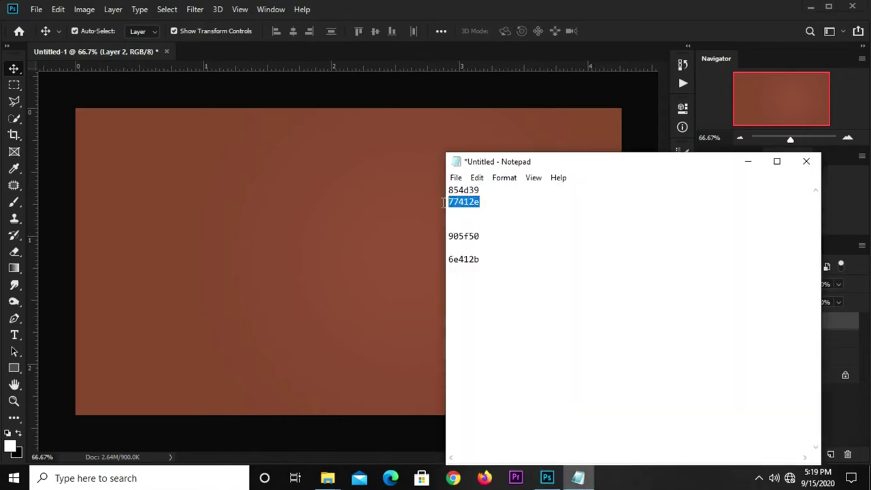
right_click(456, 202)
click(486, 241)
Choose the Brush tool and set the foreground colour to 77412e.
click(332, 242)
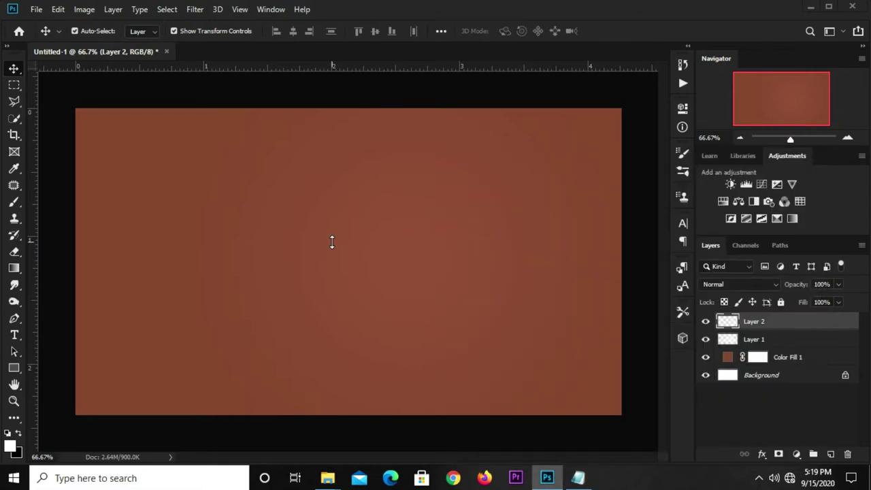
right_click(14, 202)
click(49, 202)
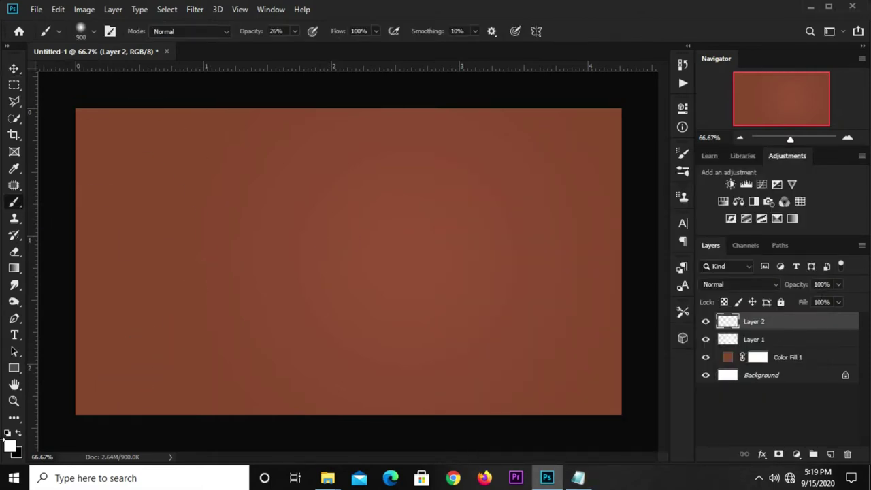
click(10, 445)
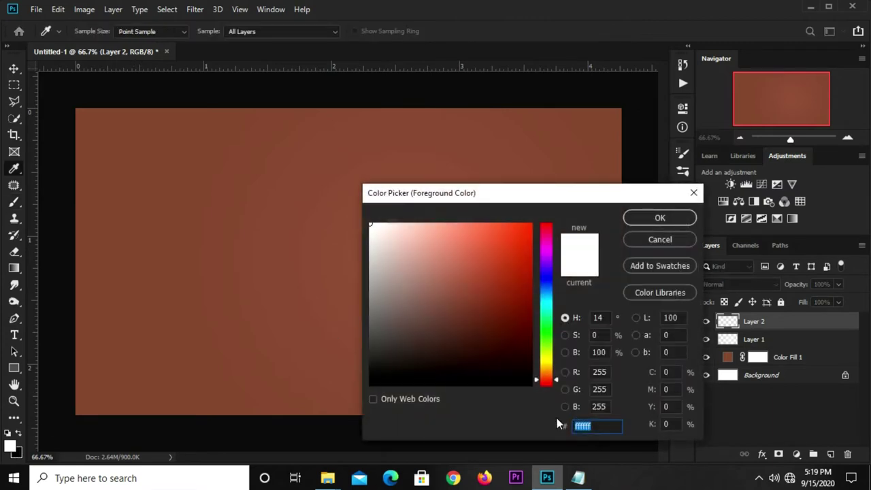
right_click(582, 426)
click(613, 302)
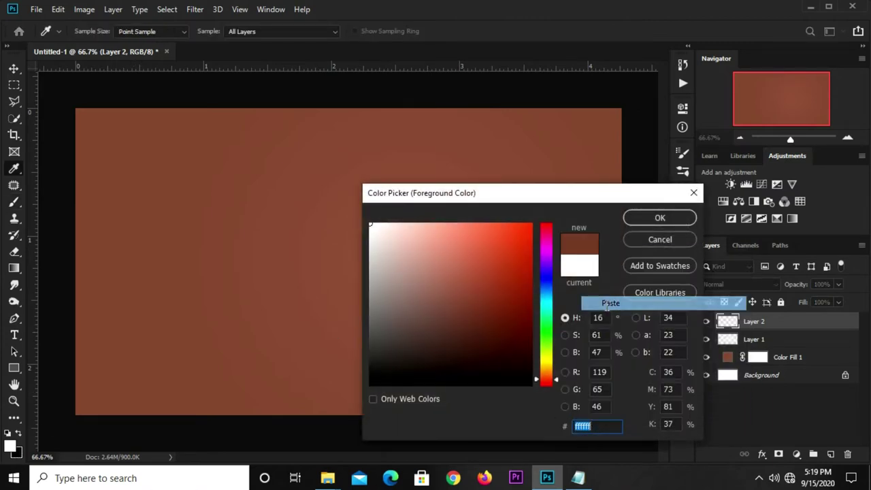
click(654, 218)
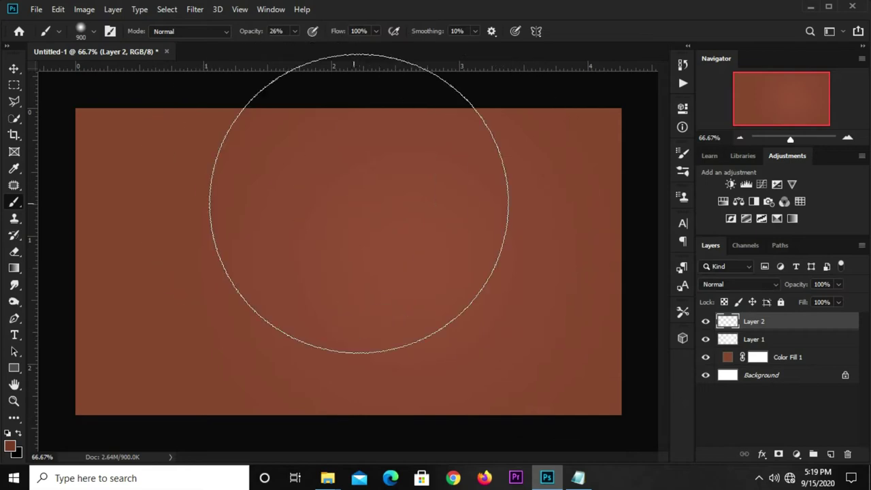
Paint soft 200 px, 30%-opacity dark brown strokes along the canvas edges, comparing with Layer 2 hidden.
key(bracketleft)
key(bracketleft)
key(bracketleft)
key(bracketleft)
key(bracketleft)
key(bracketleft)
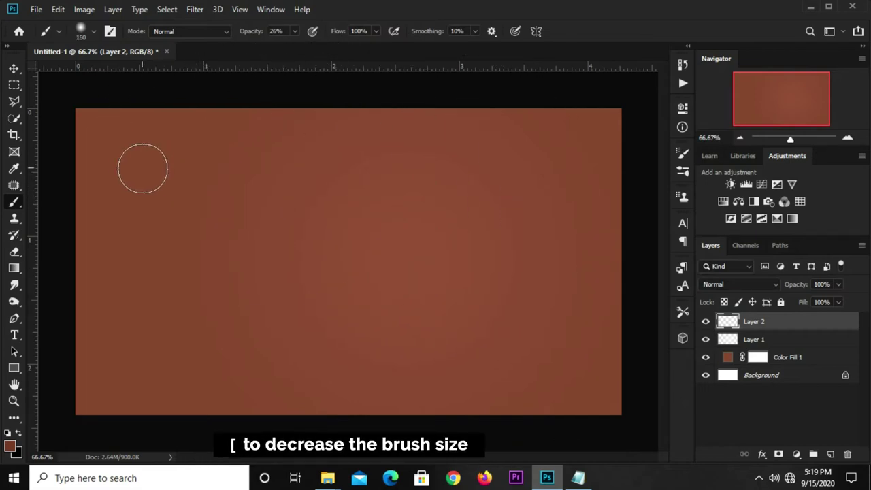
drag(102, 125, 109, 134)
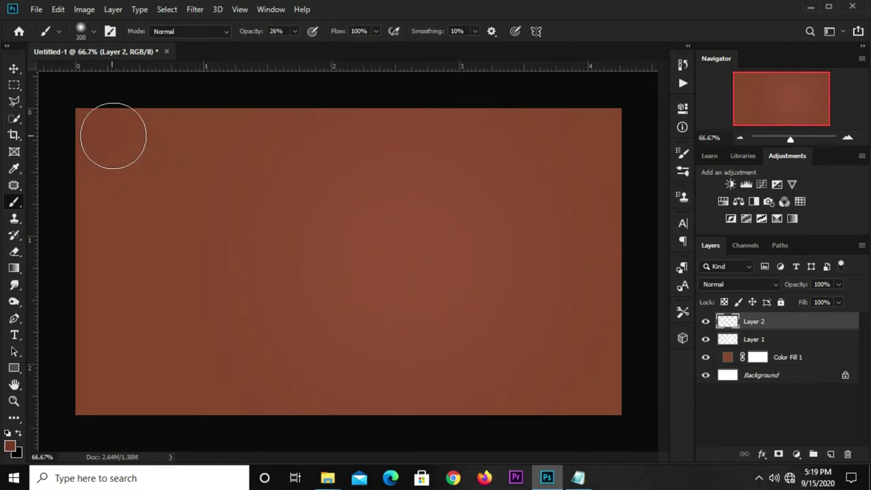
click(288, 30)
text(30)
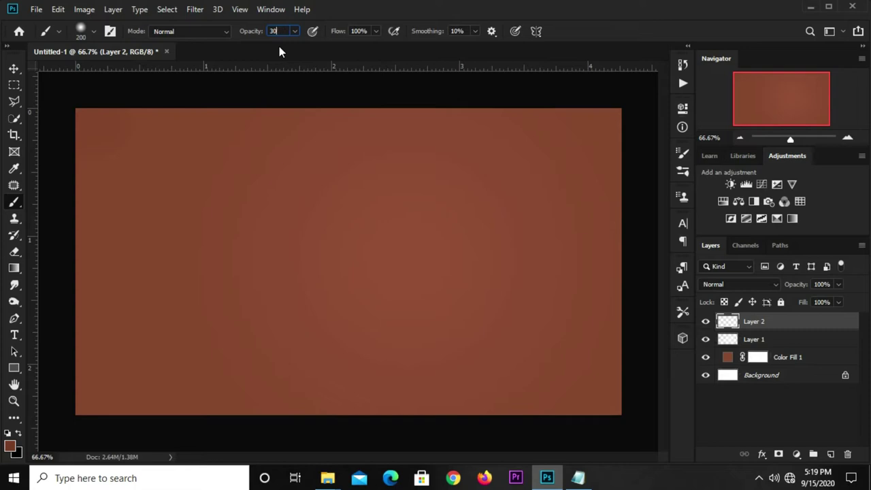
key(Return)
mouse_move(113, 136)
mouse_down()
mouse_move(68, 323)
mouse_move(91, 383)
mouse_move(86, 354)
mouse_move(113, 354)
mouse_move(164, 388)
mouse_move(263, 424)
mouse_move(502, 418)
mouse_move(610, 337)
mouse_move(607, 399)
mouse_move(608, 152)
mouse_move(587, 113)
mouse_move(580, 142)
mouse_move(542, 123)
mouse_move(219, 110)
mouse_up()
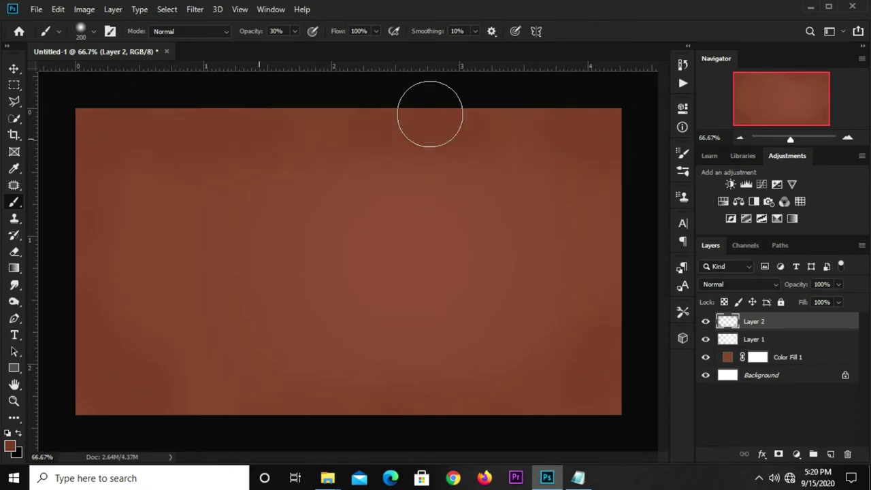
mouse_move(68, 218)
mouse_down()
mouse_move(105, 247)
mouse_move(148, 379)
mouse_up()
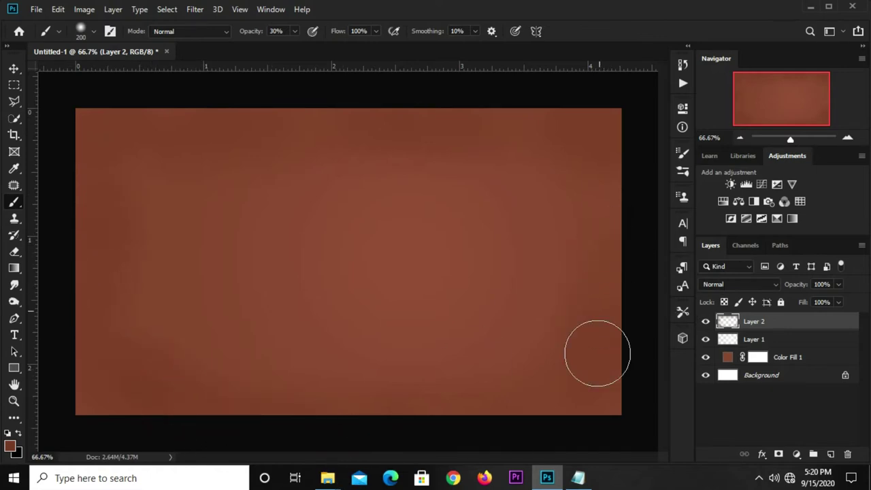
click(706, 322)
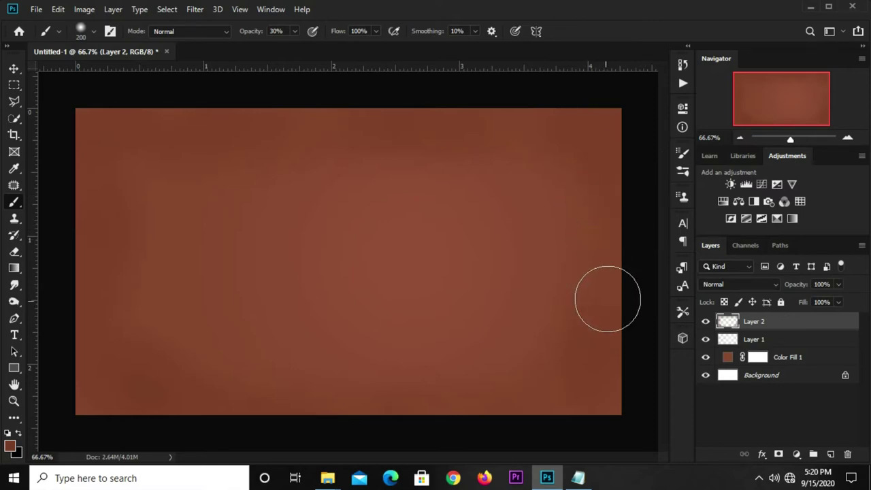
click(14, 68)
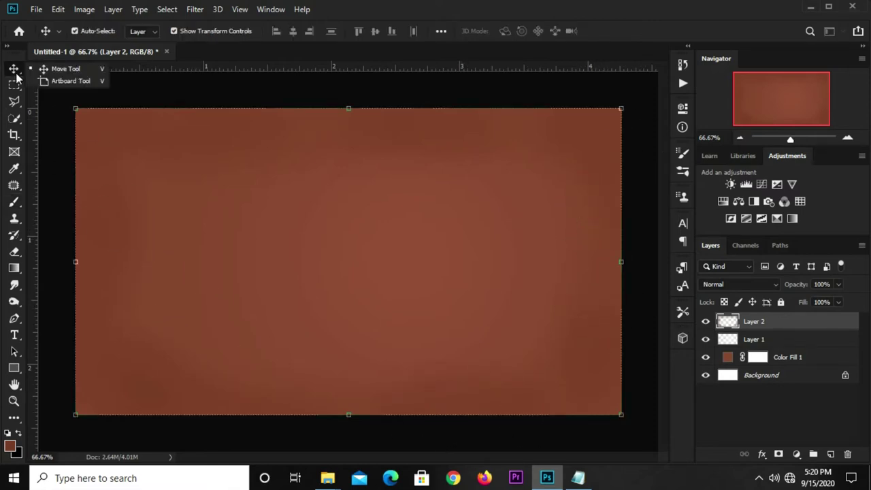
Open the recent file cookies resources.psd and select its Group 1 copy milk group.
click(143, 82)
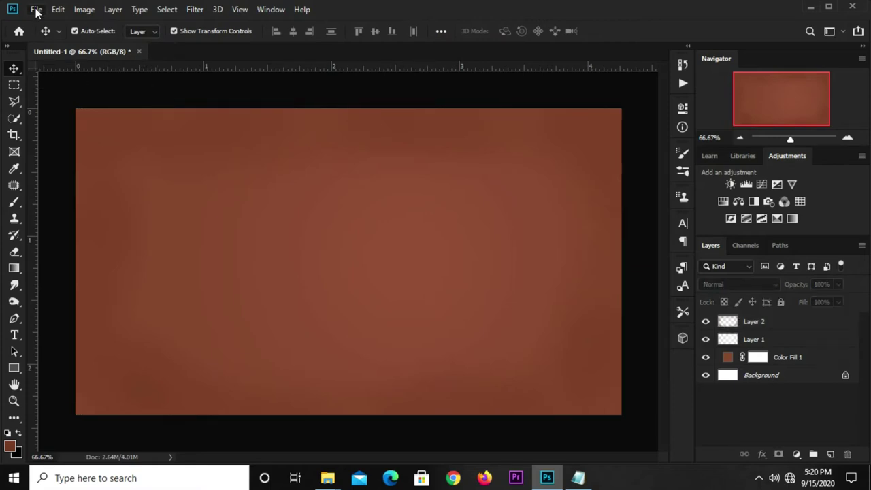
click(36, 9)
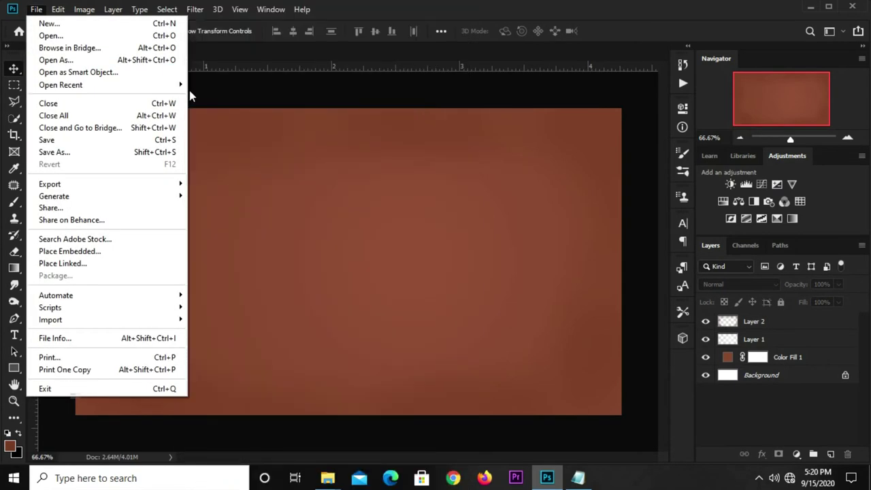
mouse_move(61, 84)
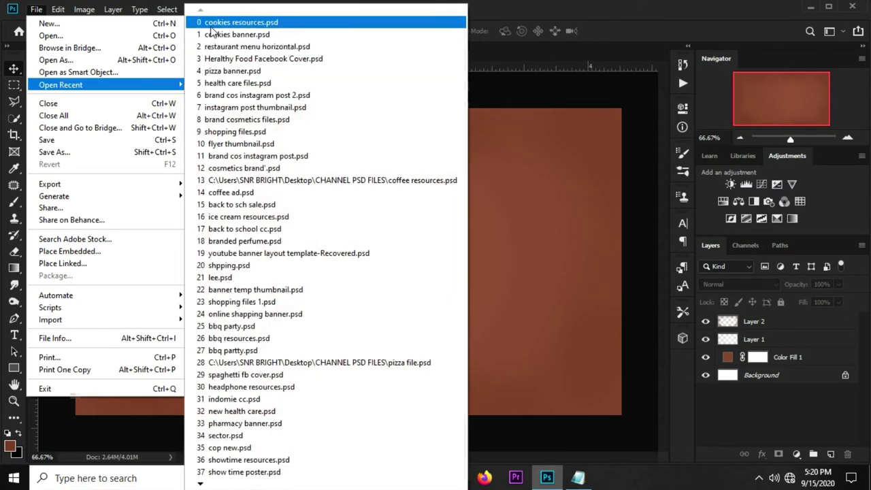
click(211, 25)
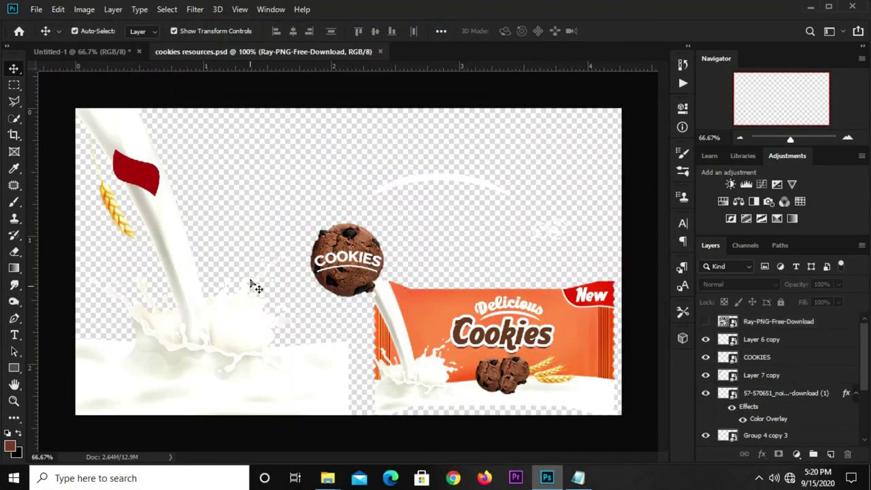
click(213, 374)
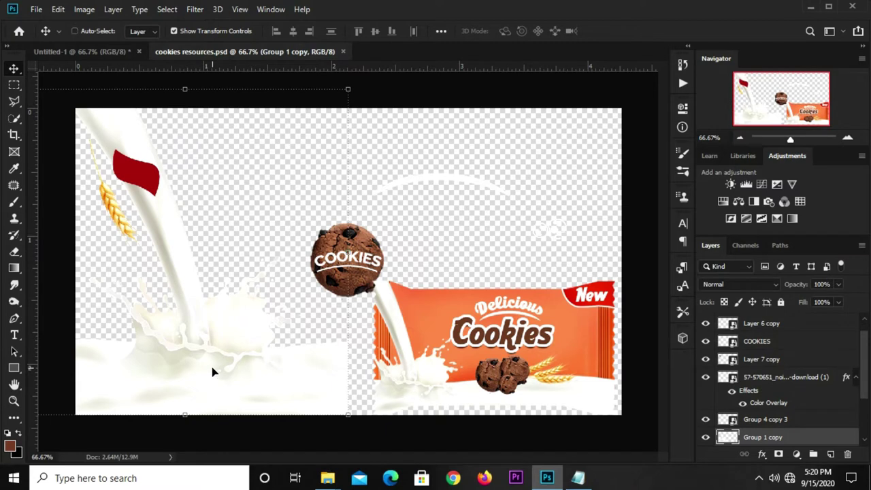
Paste the milk group into Untitled-1 and align it flush to the left and bottom edges.
click(76, 51)
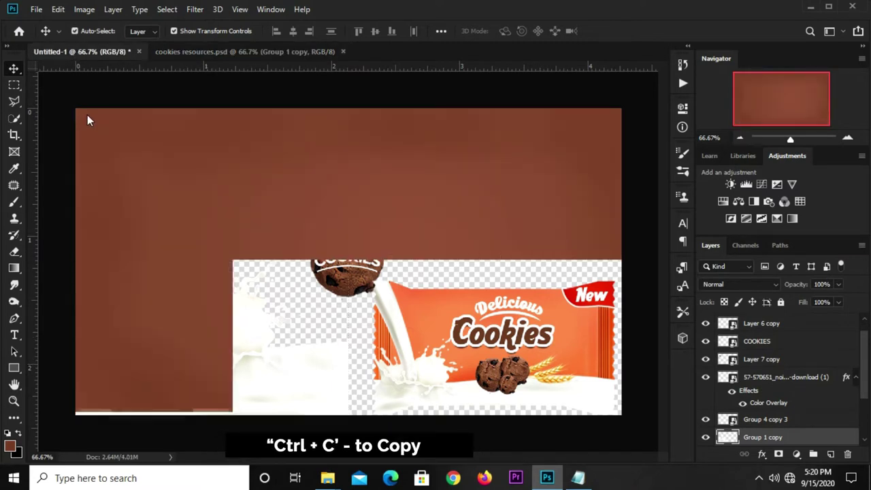
key(ctrl+v)
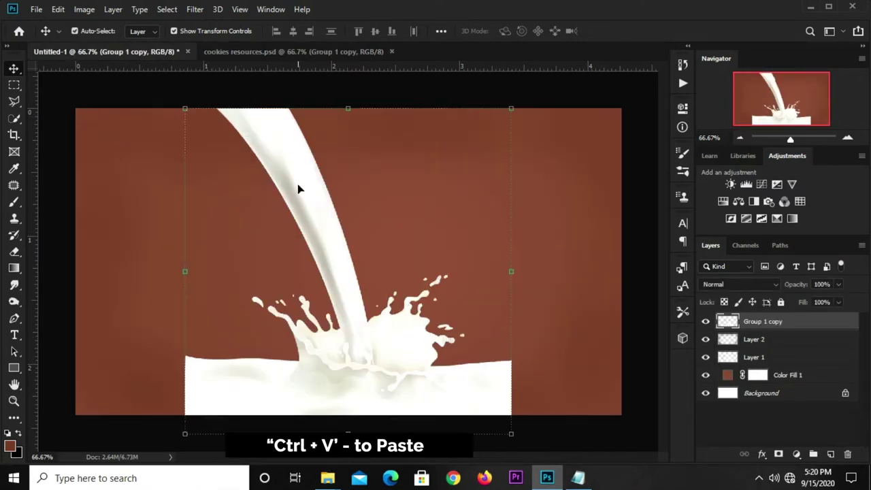
drag(298, 189, 150, 176)
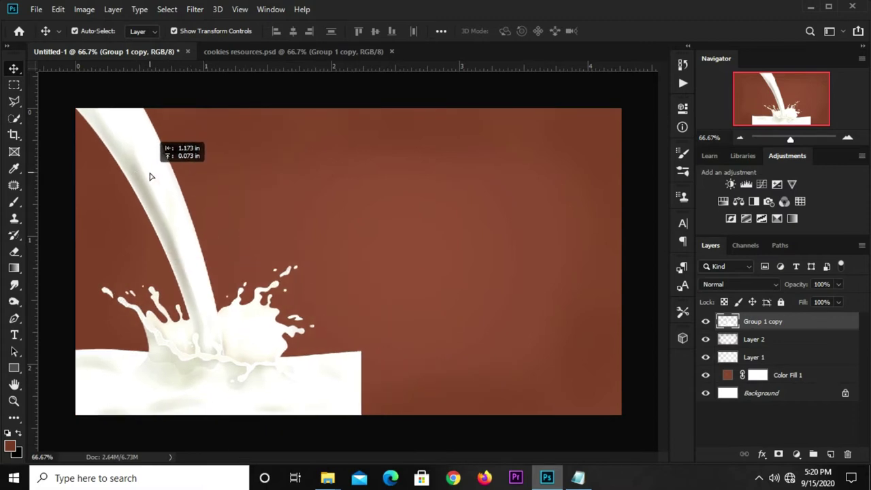
drag(151, 176, 144, 172)
key(Down)
key(Down)
key(Down)
key(Down)
key(Down)
key(Down)
key(Down)
key(Down)
key(Down)
key(Down)
key(Down)
key(Down)
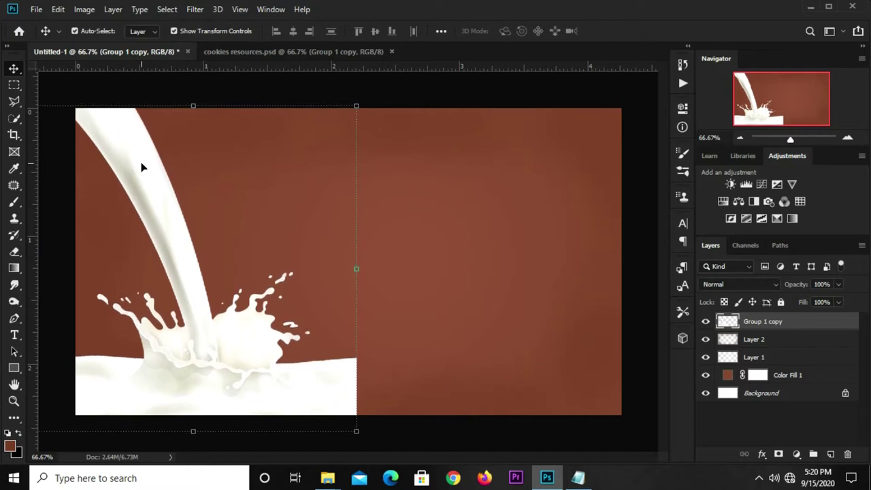
click(402, 99)
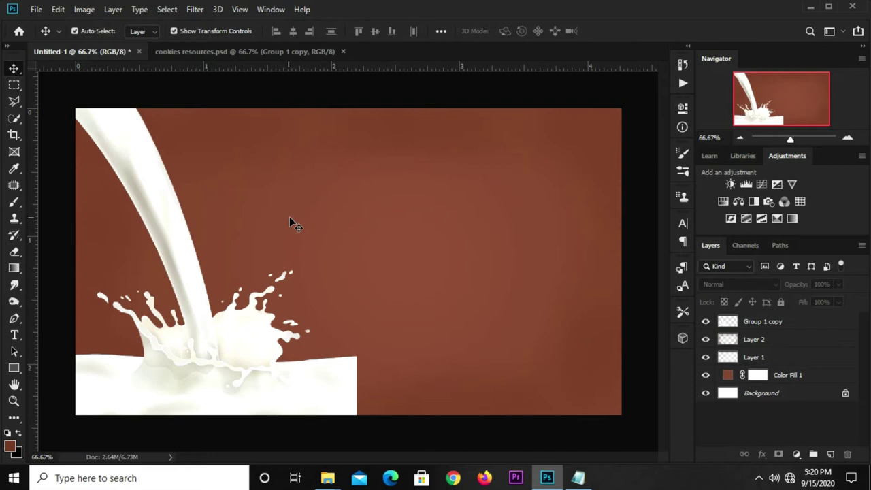
click(295, 386)
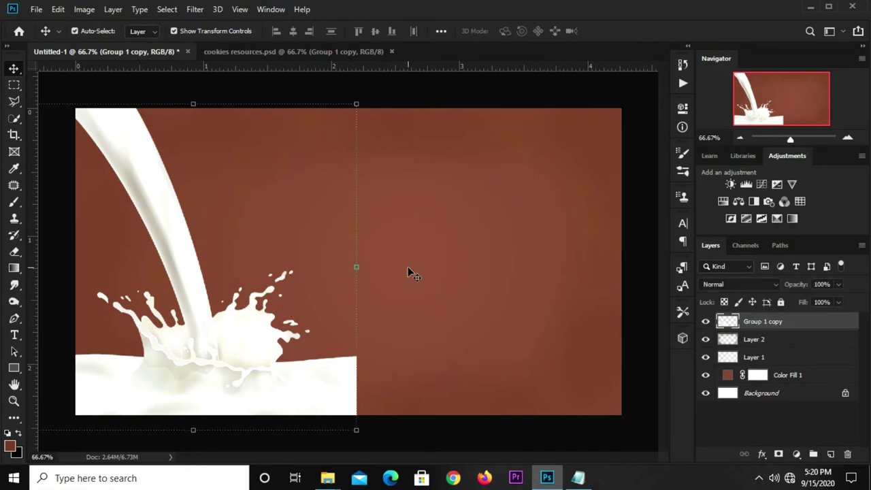
click(14, 85)
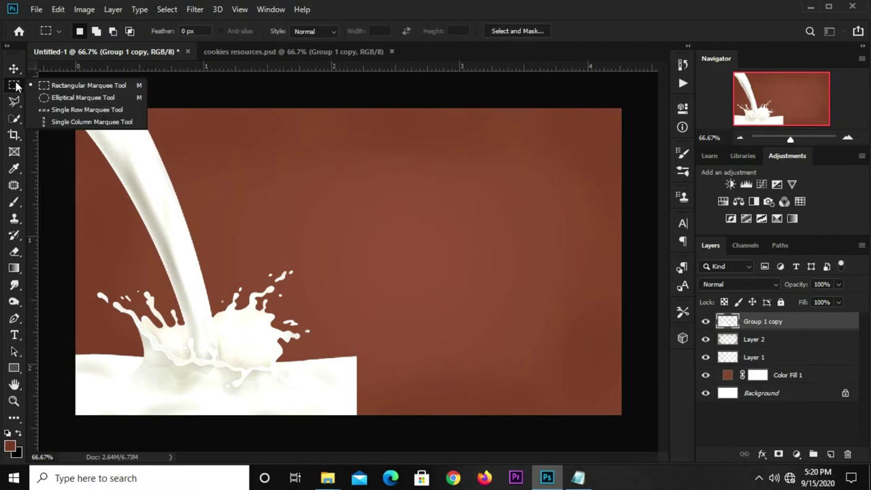
click(52, 85)
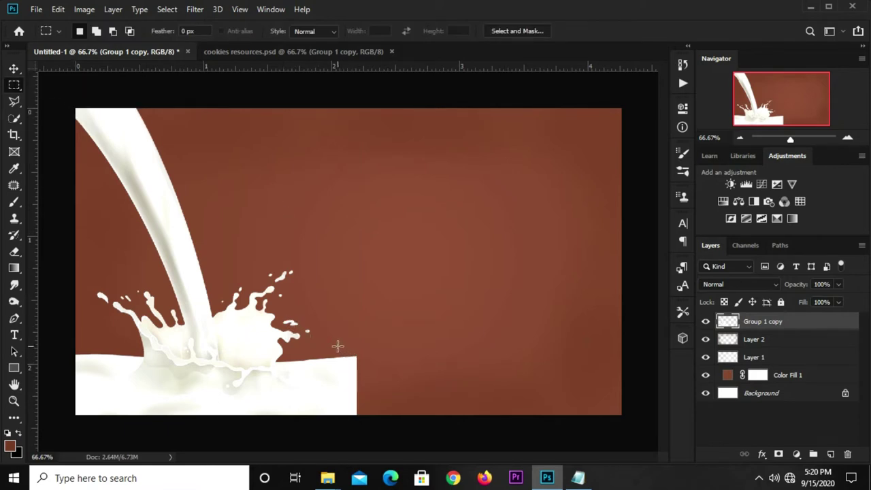
Copy the milk pool's right end to Layer 3 and stretch it to the right canvas edge.
mouse_move(337, 345)
mouse_down()
mouse_move(392, 415)
mouse_move(402, 414)
mouse_up()
key(ctrl+j)
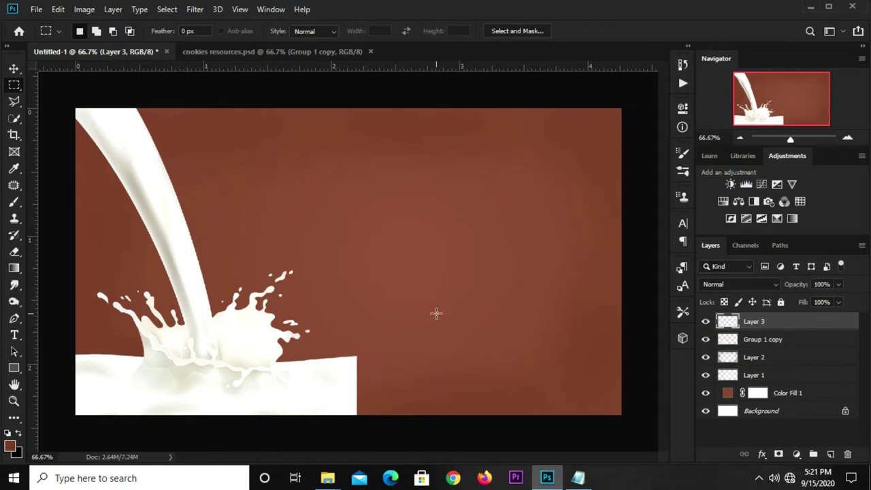
click(13, 69)
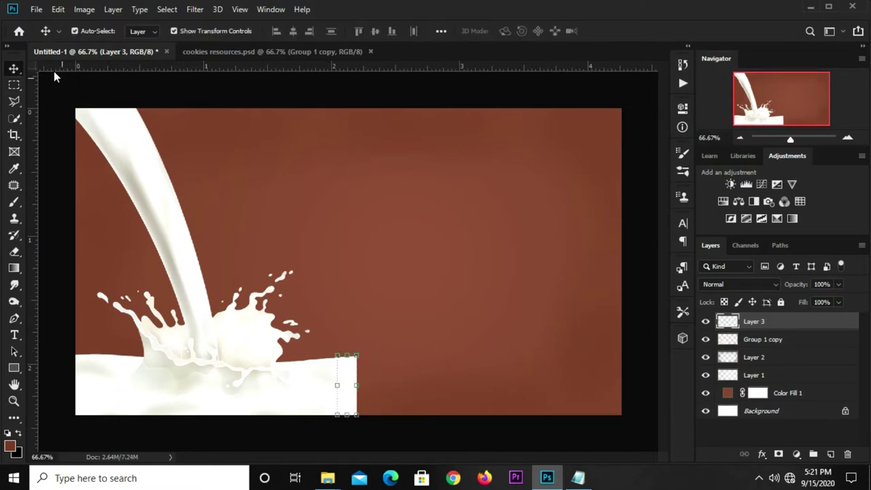
drag(359, 385, 624, 384)
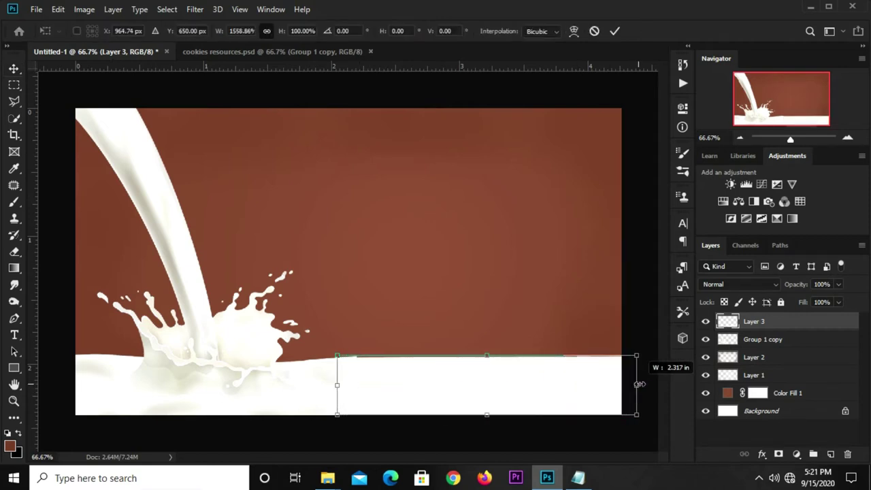
drag(624, 384, 637, 385)
click(614, 32)
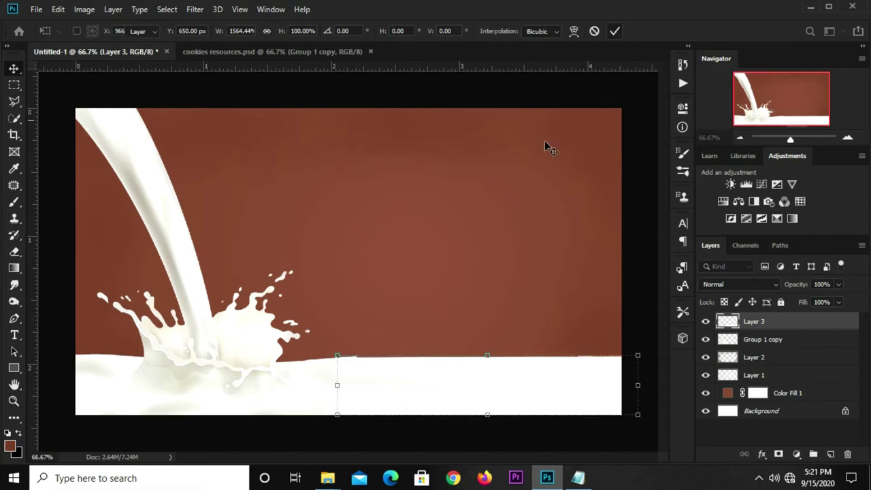
click(452, 95)
key(ctrl+plus)
key(ctrl+minus)
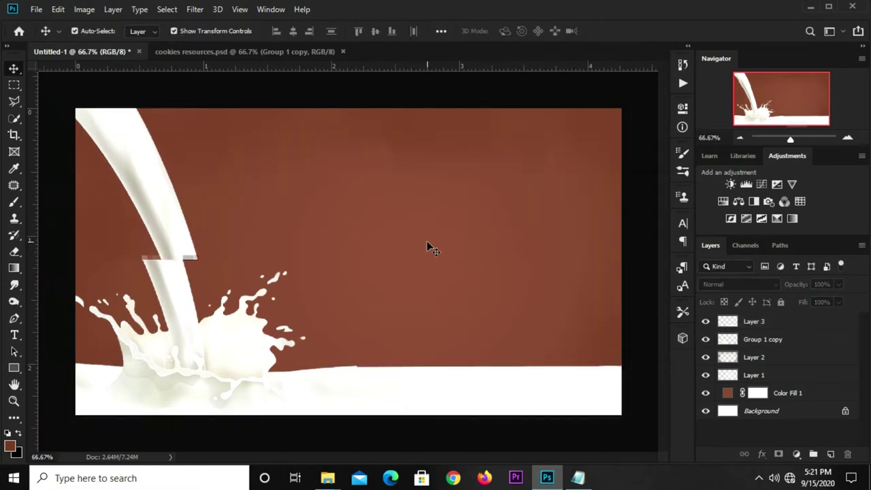
click(422, 405)
click(423, 349)
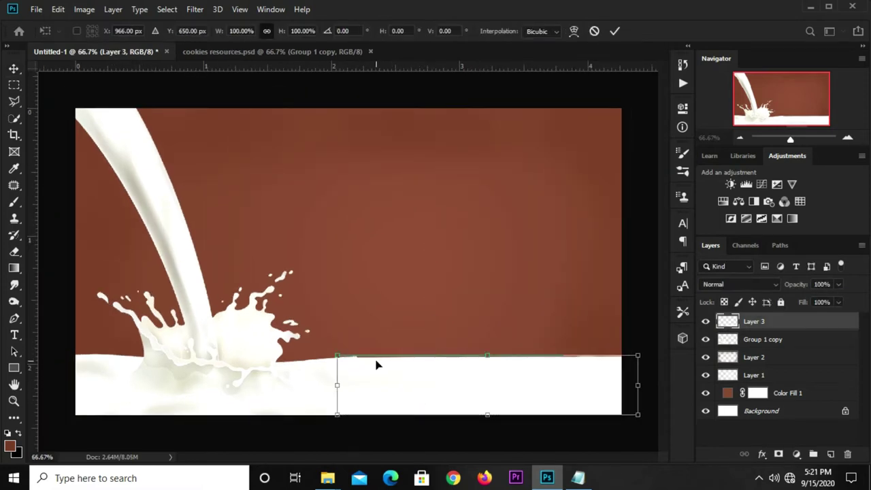
Warp Layer 3's top edge into a gentle curve meeting the existing milk pool.
right_click(368, 381)
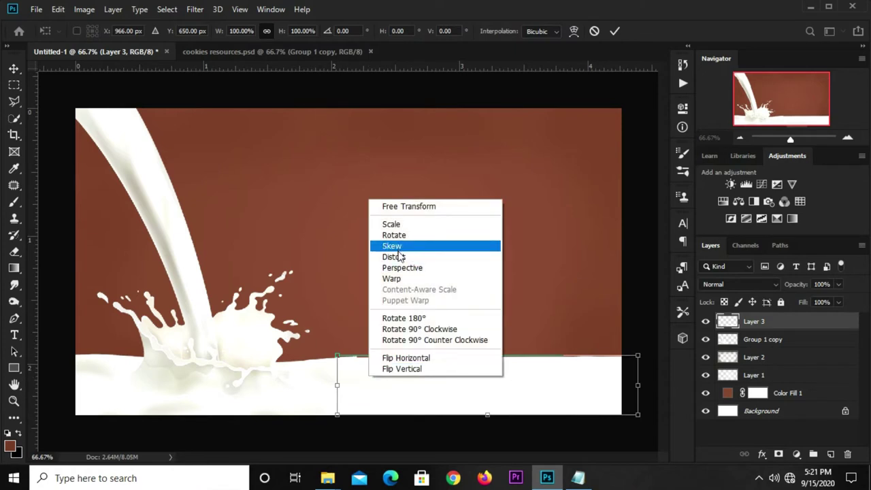
click(400, 280)
scroll(362, 358, up, 3)
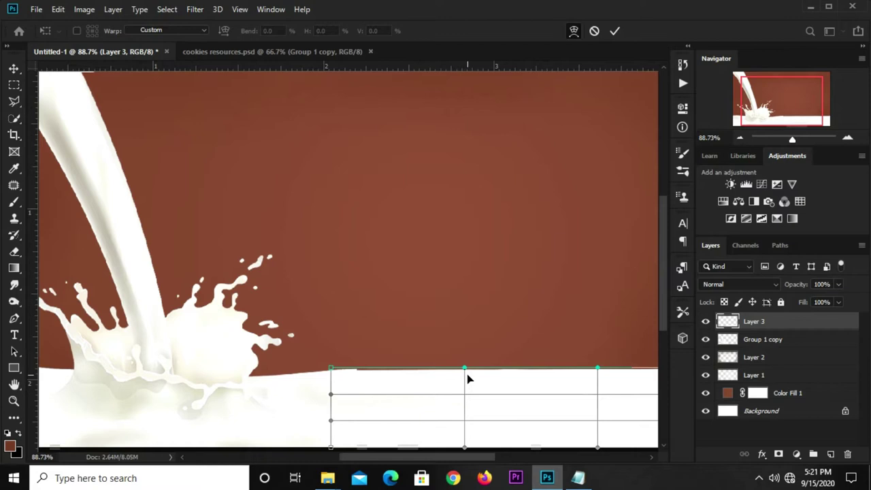
drag(463, 372, 461, 367)
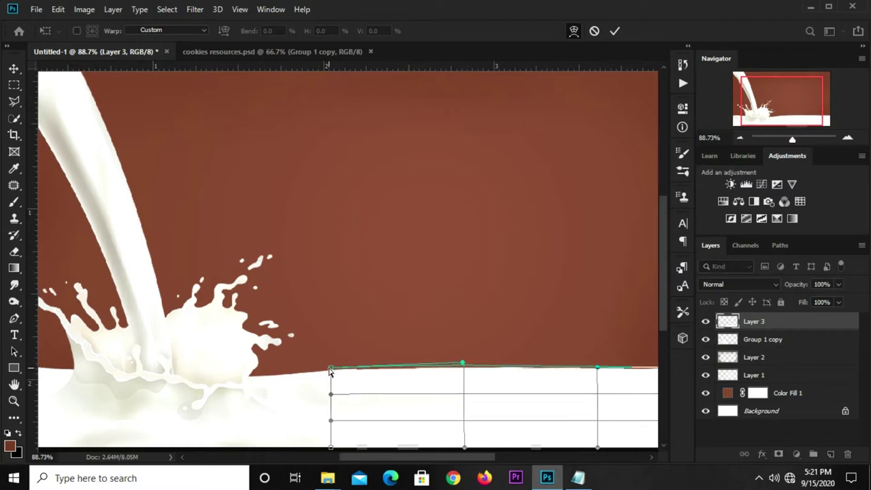
drag(331, 372, 383, 368)
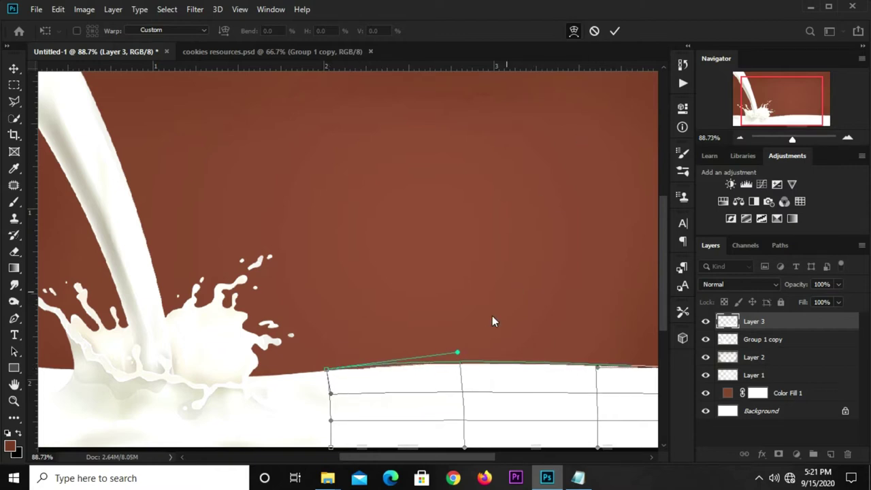
drag(457, 355, 451, 357)
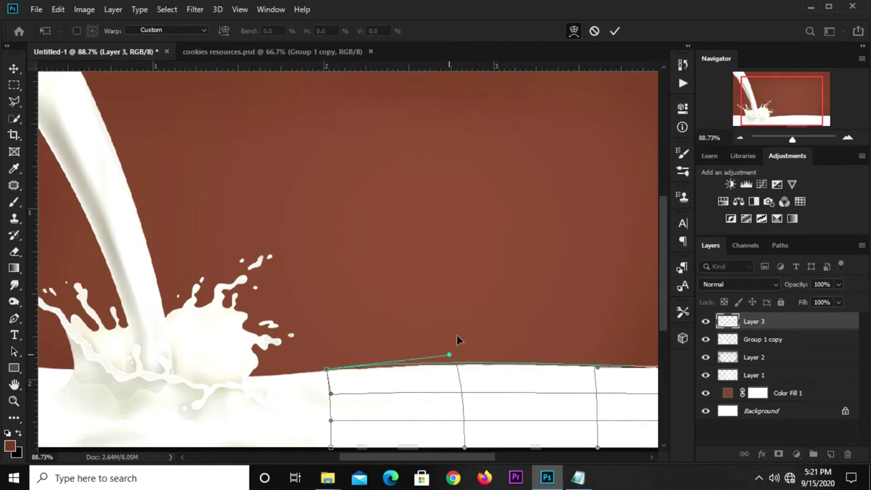
click(611, 34)
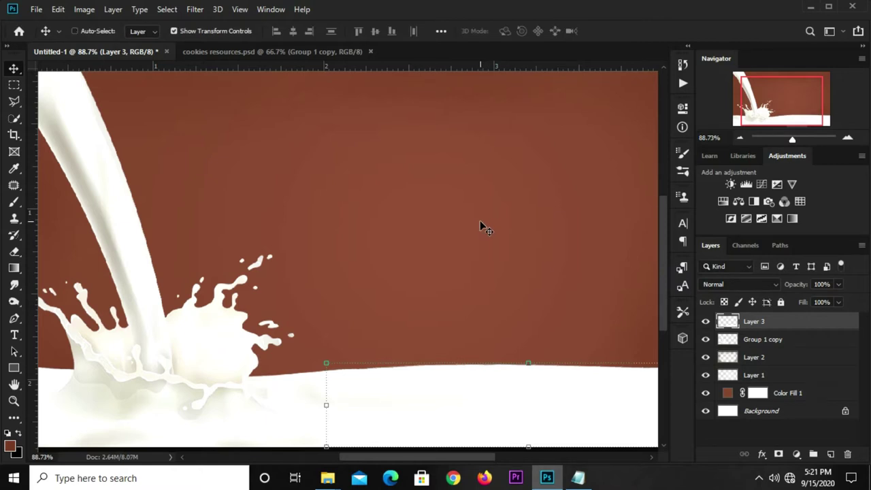
key(ctrl+minus)
Re-warp Layer 3's top edge to smooth the wave into the milk pool.
click(636, 248)
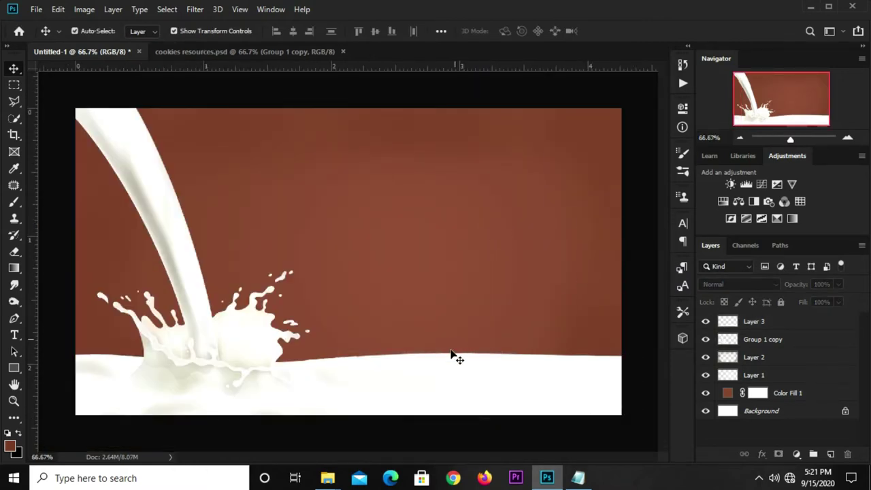
scroll(383, 374, up, 1)
scroll(383, 373, up, 1)
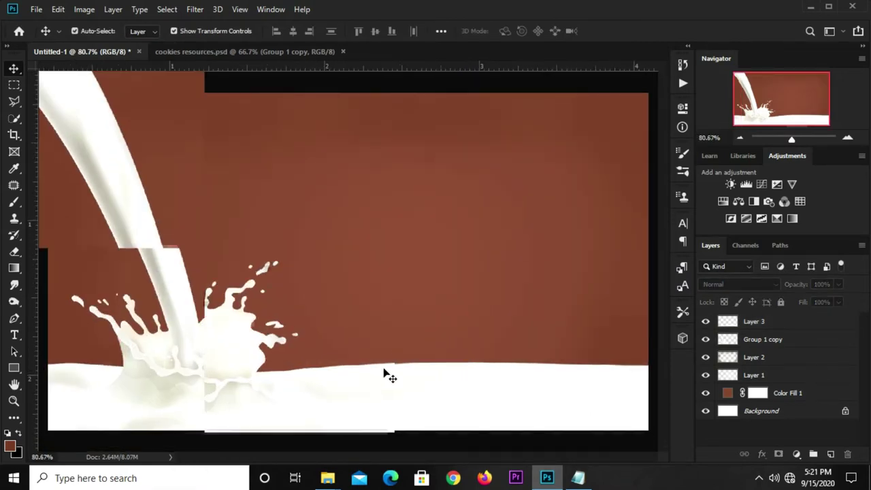
click(385, 375)
key(ctrl+t)
right_click(389, 374)
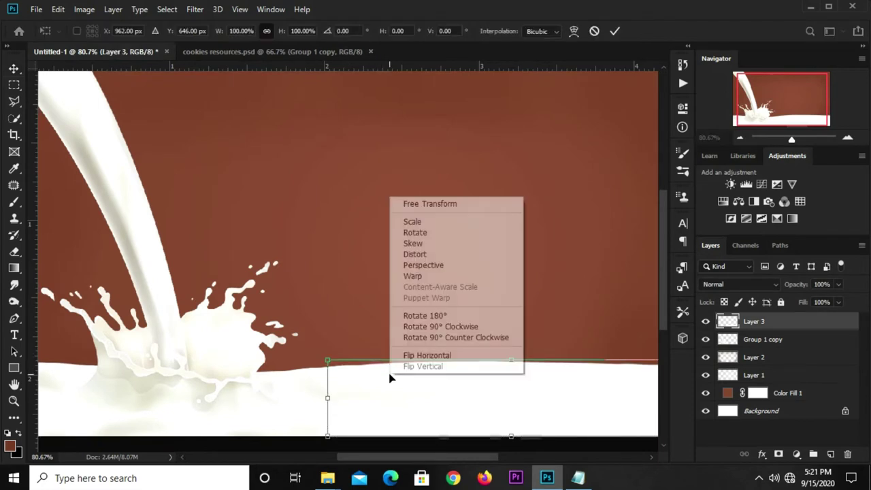
click(411, 276)
drag(451, 364, 442, 362)
drag(326, 362, 322, 360)
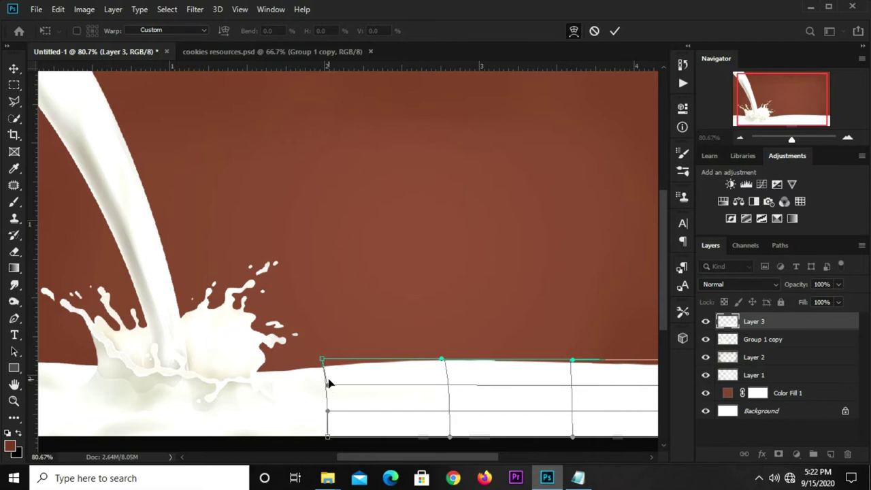
click(614, 31)
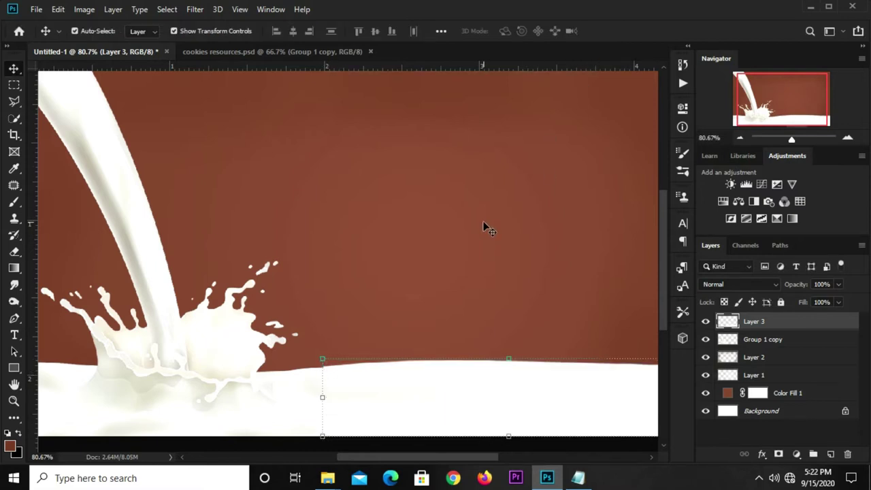
Fit the canvas in view, commit a final transform on Layer 3, and deselect it.
key(ctrl+0)
key(ctrl+t)
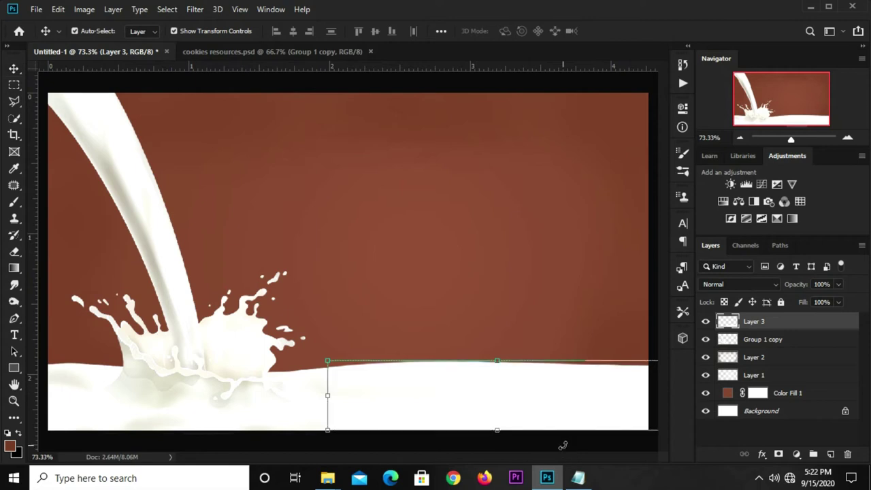
key(Return)
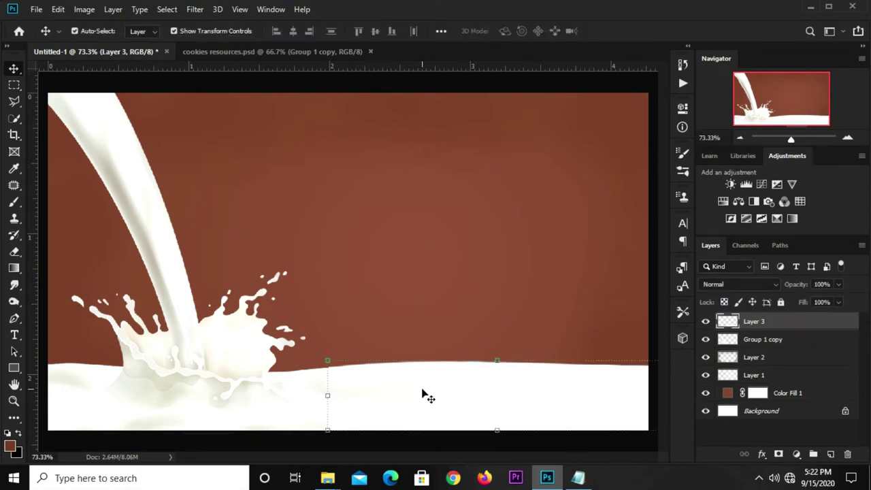
click(457, 84)
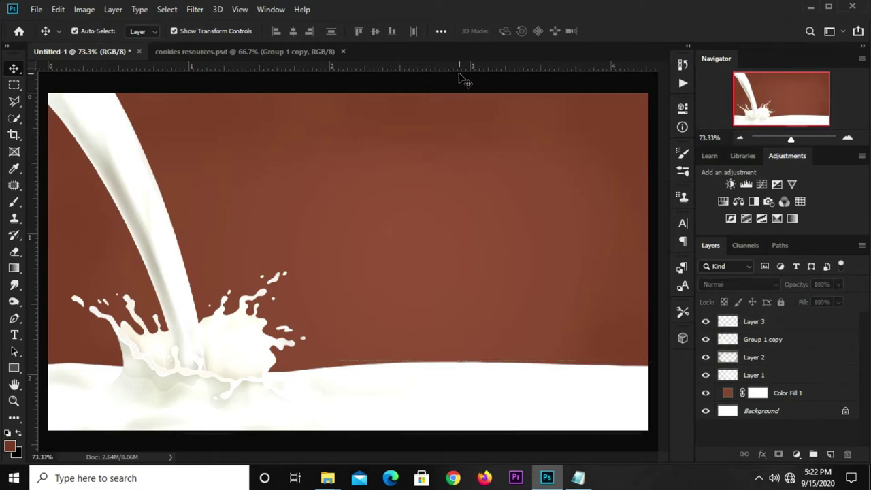
In cookies resources.psd, show and select the Ray-PNG-Free-Download sunburst layer.
click(249, 51)
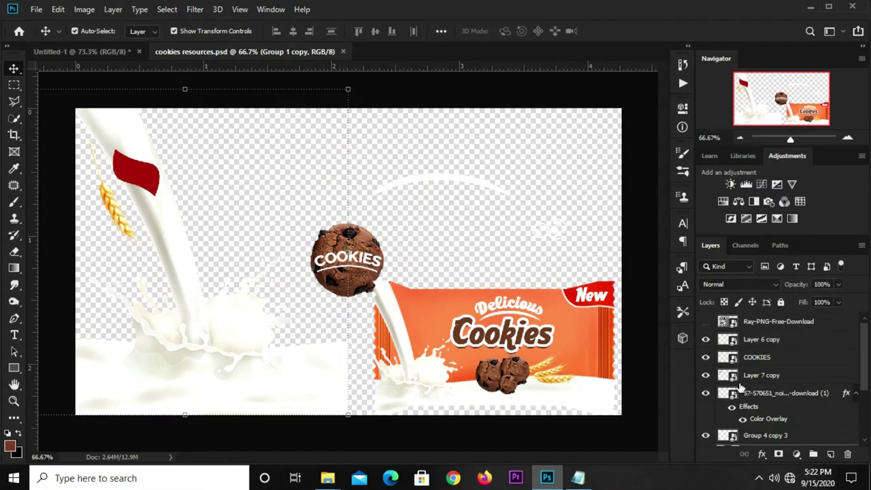
scroll(740, 387, down, 2)
scroll(741, 386, down, 1)
scroll(740, 385, up, 1)
scroll(738, 381, up, 2)
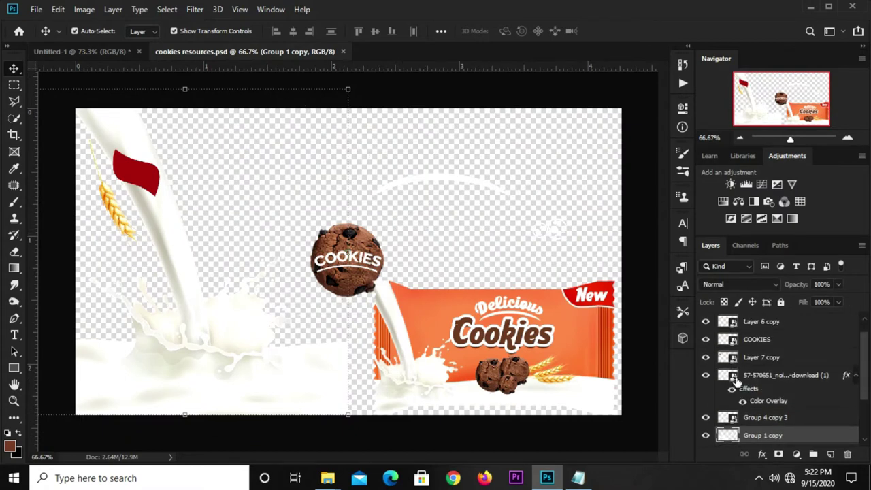
scroll(734, 371, up, 1)
click(705, 321)
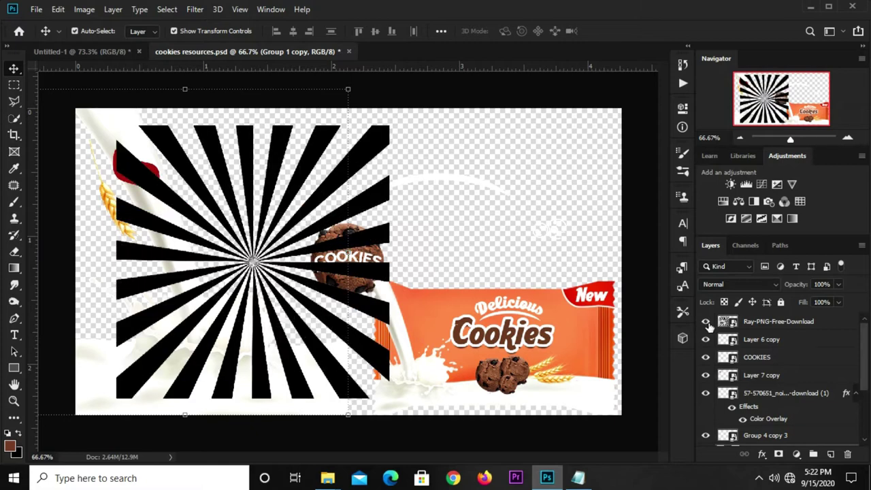
click(208, 155)
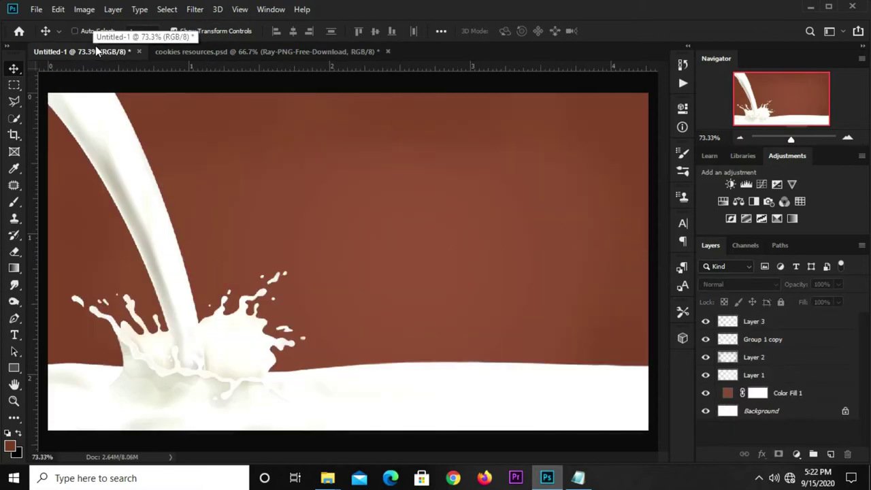
Drag the sunburst into the banner, move it right of centre, and scale it slightly smaller.
drag(94, 51, 208, 89)
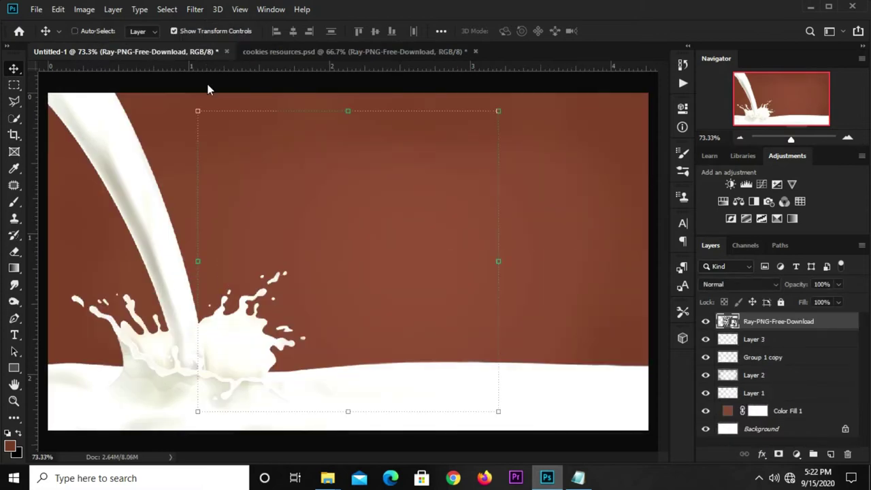
key(ctrl+t)
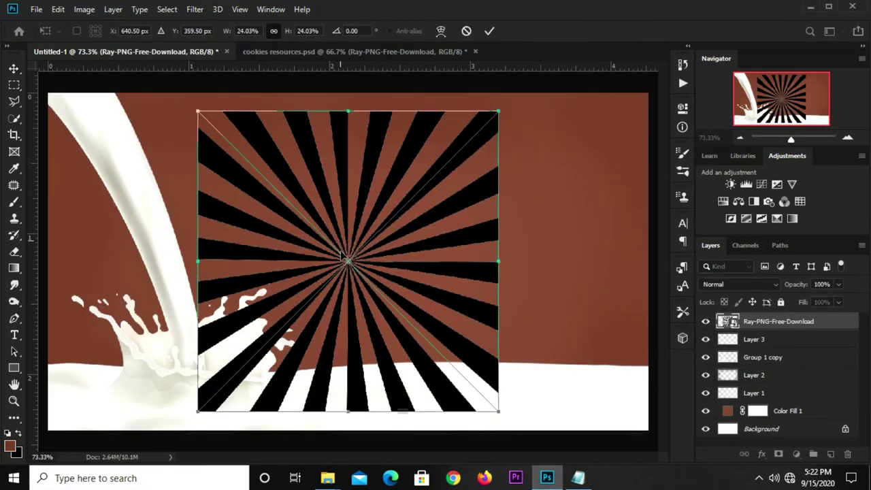
drag(342, 255, 427, 255)
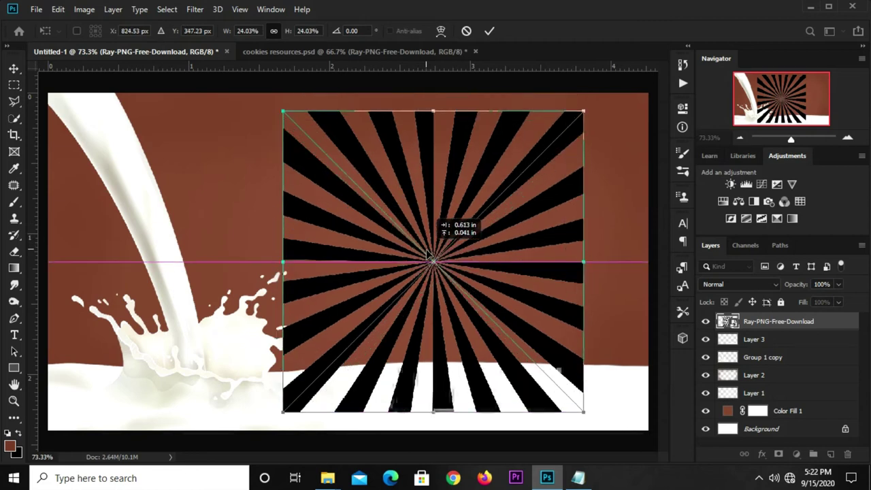
drag(427, 255, 430, 258)
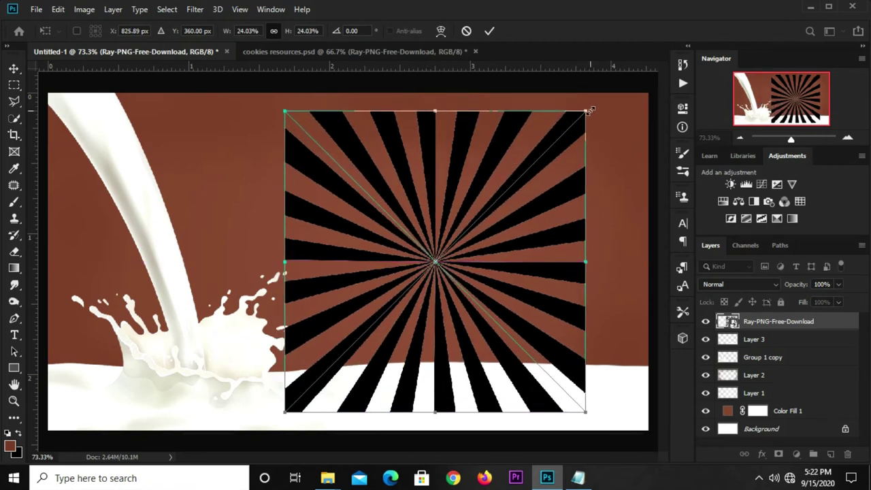
drag(591, 110, 580, 117)
click(489, 31)
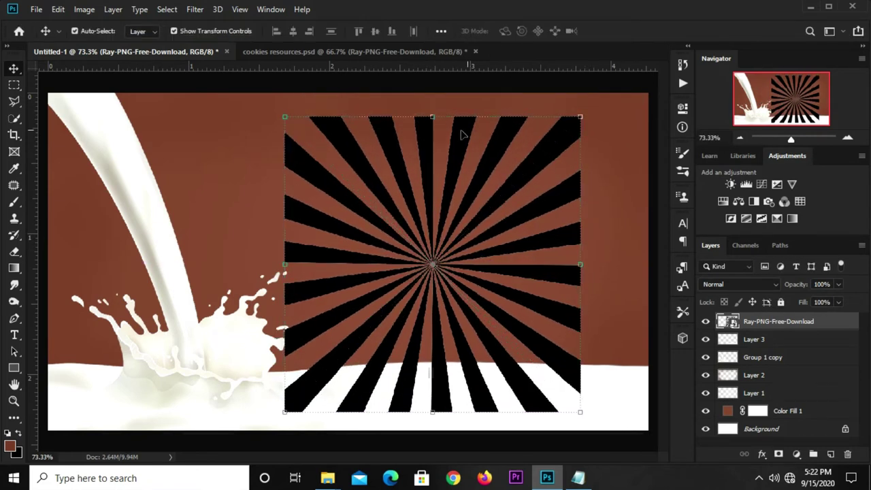
Move the sunburst layer just above Color Fill 1, shift it right, and invert it to white rays.
drag(773, 327, 773, 370)
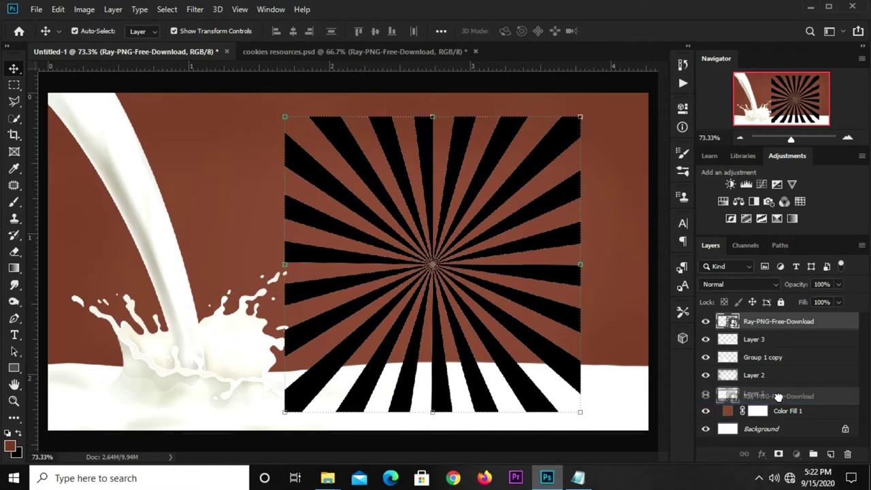
drag(773, 370, 778, 396)
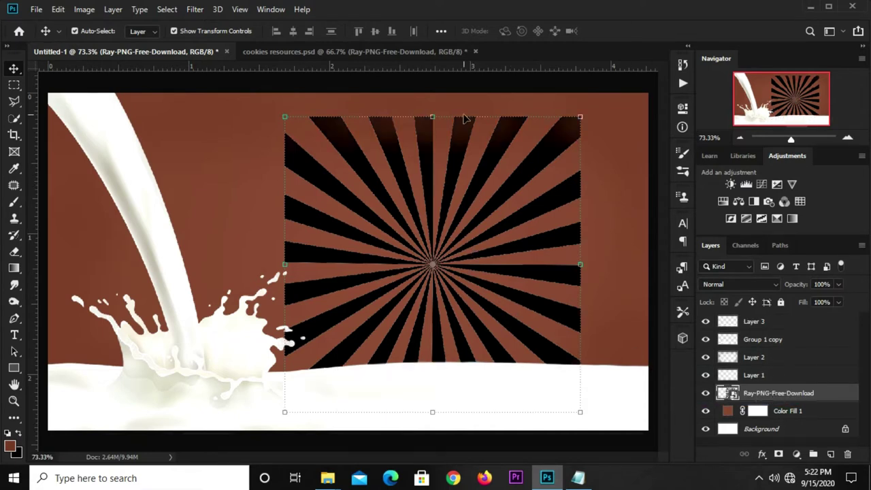
key(ctrl+t)
drag(450, 223, 460, 219)
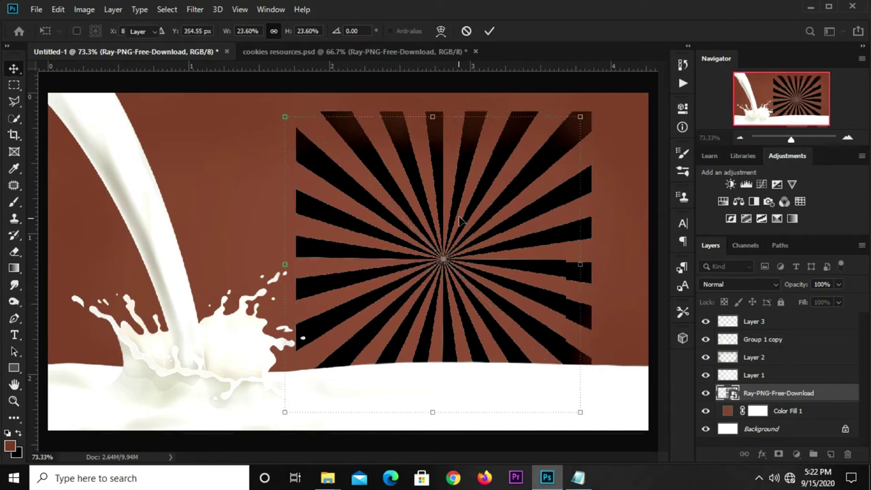
key(Return)
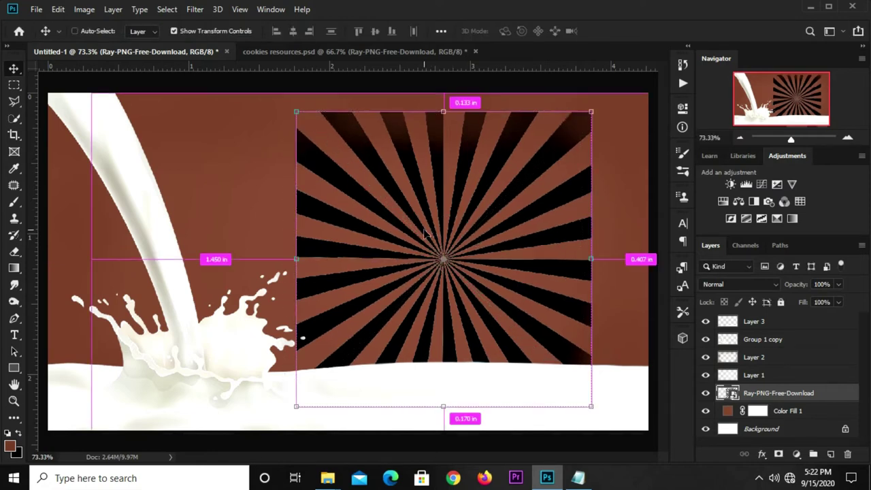
key(ctrl+i)
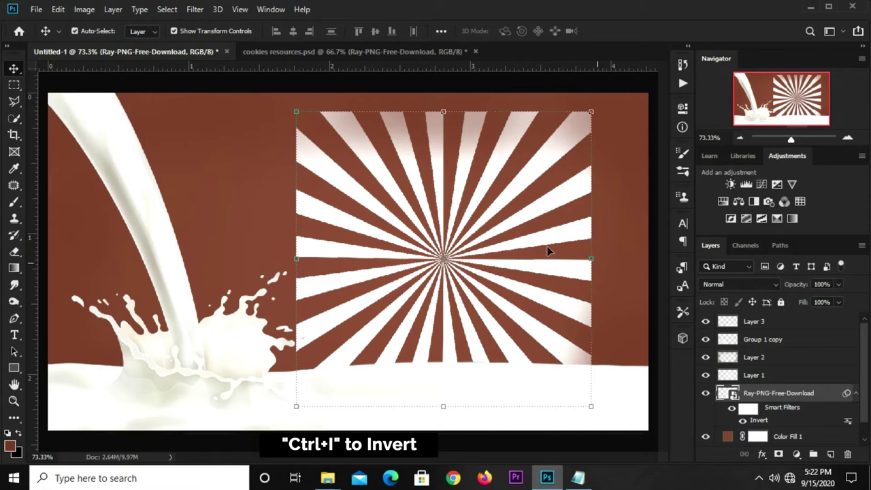
Set the sunburst layer to Overlay blend mode at 11% opacity.
click(733, 286)
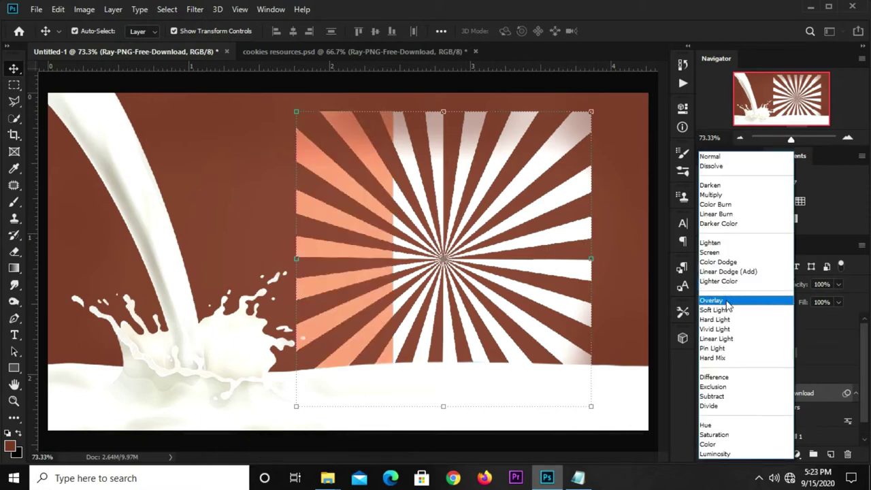
click(726, 302)
click(839, 285)
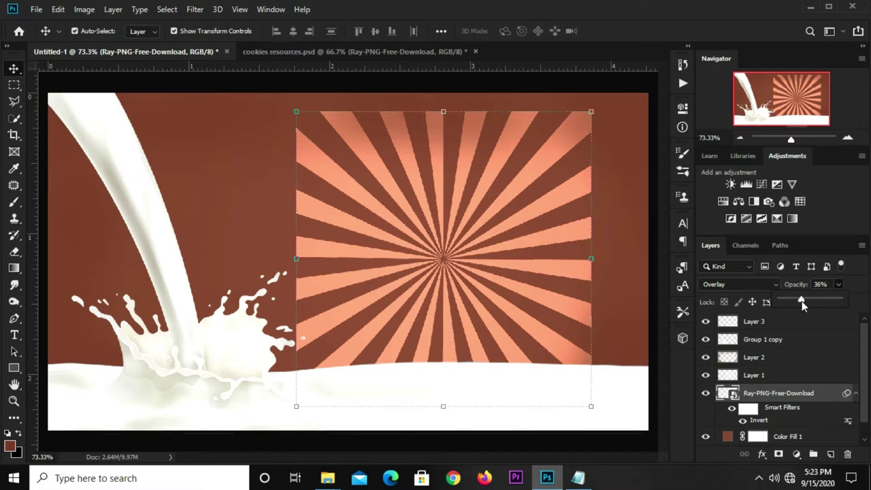
drag(802, 301, 796, 301)
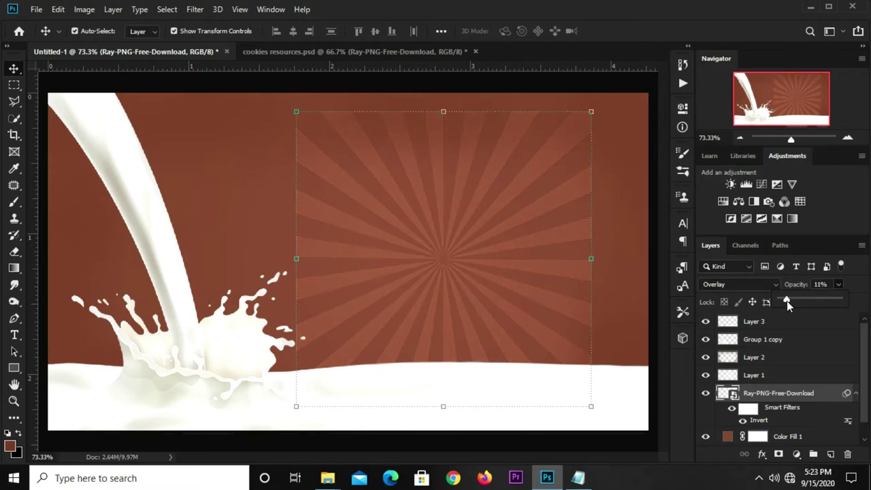
drag(786, 301, 789, 291)
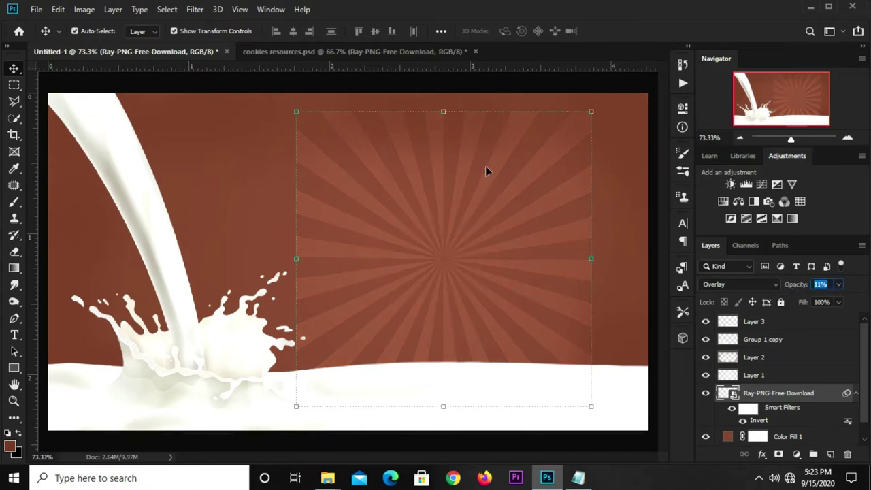
Lock Layer 1 completely, then reselect the Ray-PNG-Free-Download sunburst layer.
key(alt+bracketright)
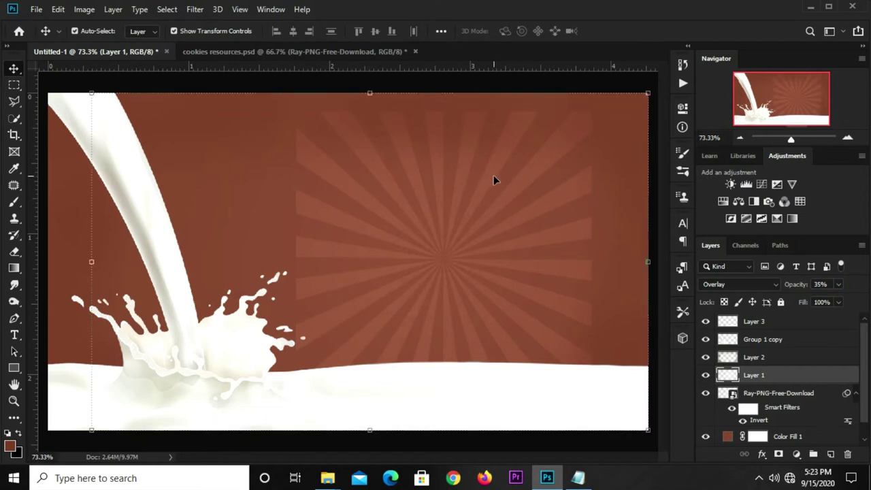
click(780, 303)
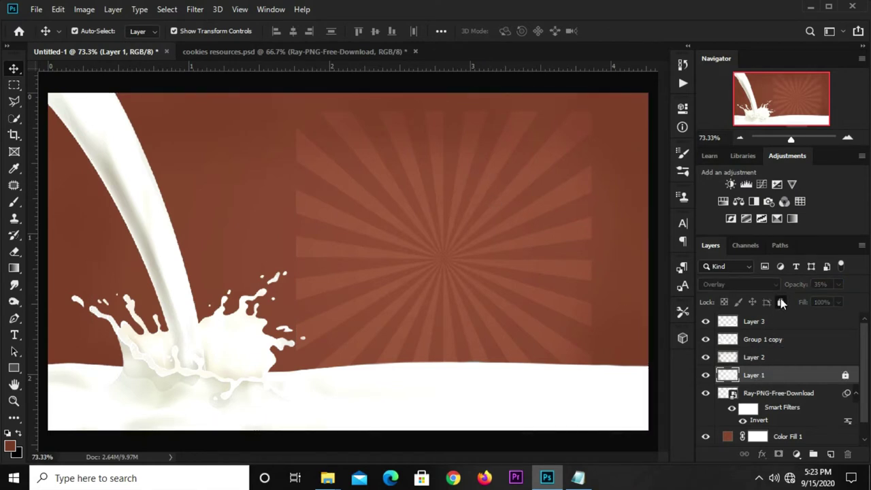
click(765, 393)
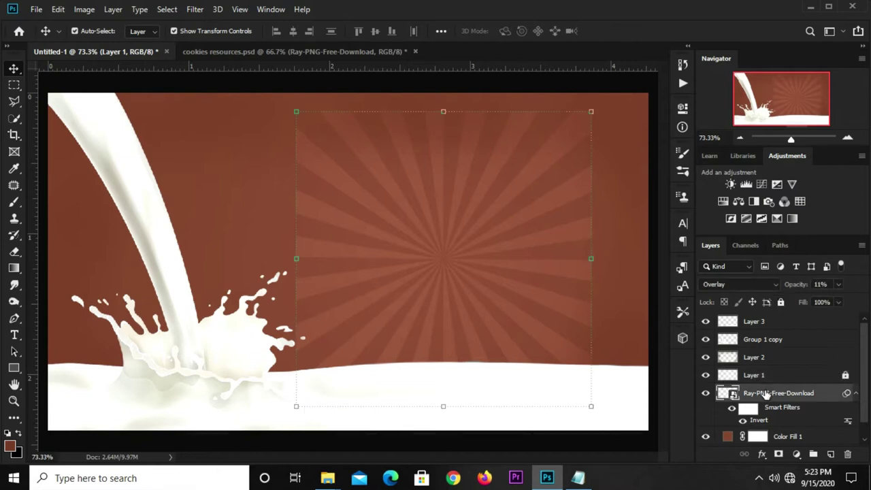
Add a layer mask to the sunburst and gradient-fade its left, right, top and bottom edges.
click(778, 455)
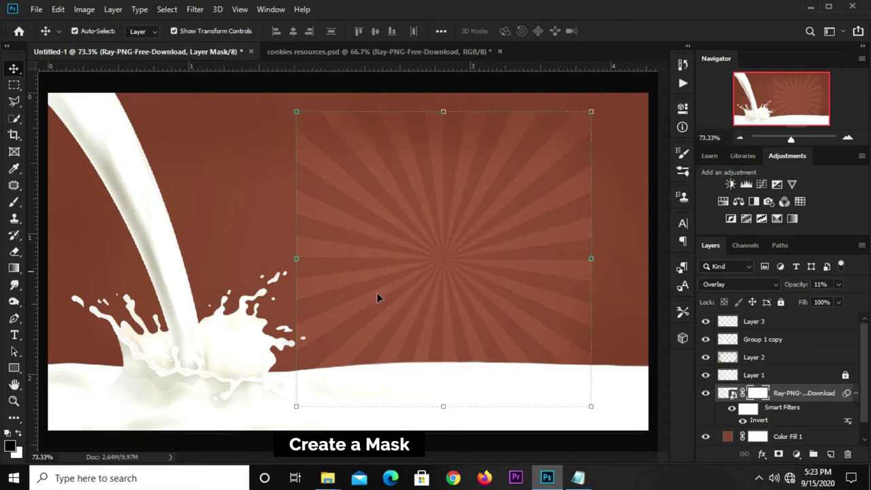
drag(13, 269, 46, 271)
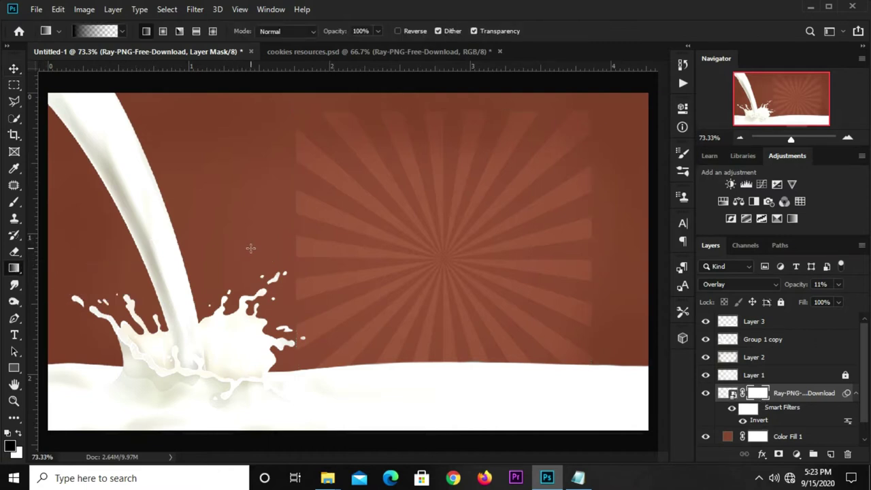
drag(331, 251, 390, 251)
drag(332, 246, 360, 246)
drag(256, 251, 371, 250)
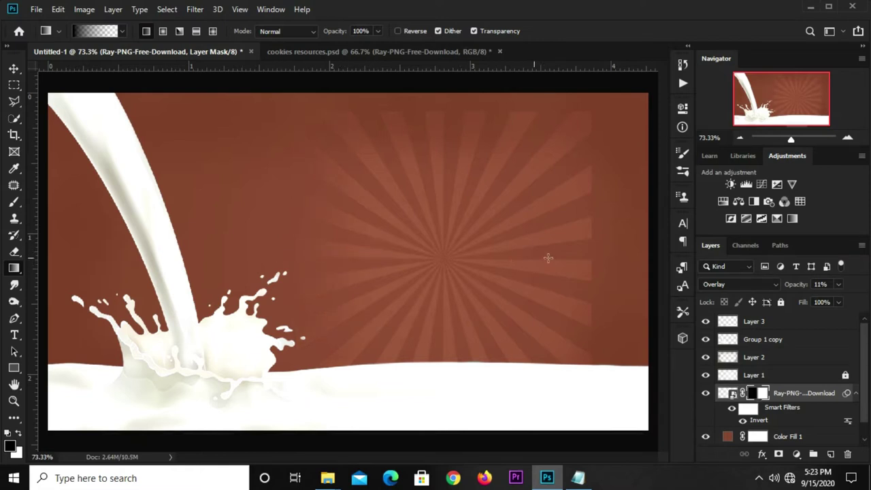
drag(587, 235, 515, 234)
drag(613, 231, 483, 232)
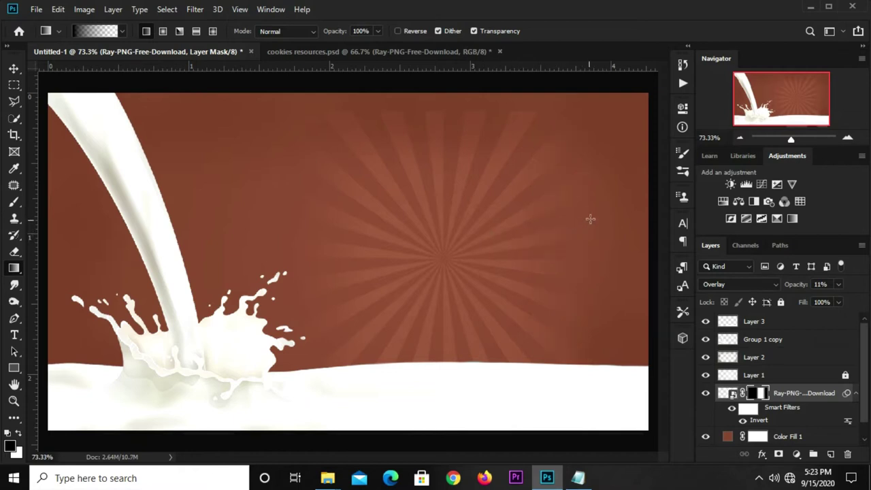
drag(442, 185, 443, 189)
drag(431, 103, 436, 219)
drag(451, 393, 438, 273)
drag(306, 136, 366, 198)
drag(351, 114, 353, 177)
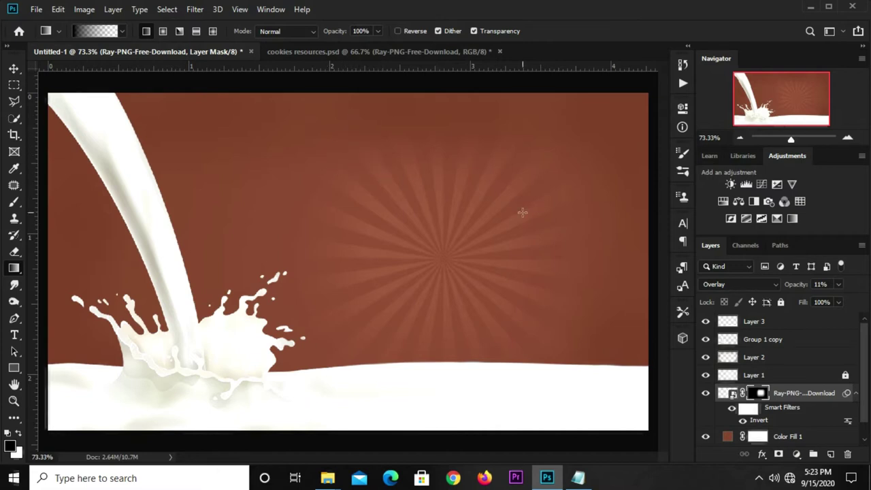
drag(531, 177, 526, 188)
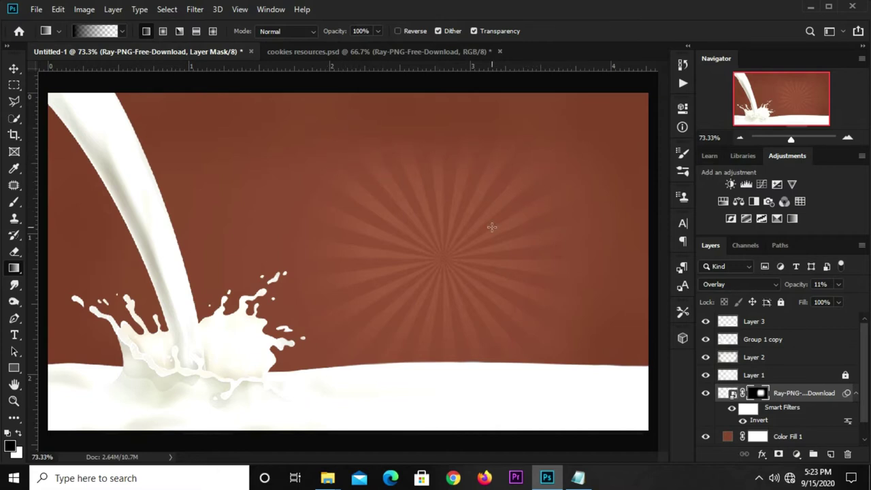
Stretch the sunburst up to the banner's top edge with Free Transform.
key(v)
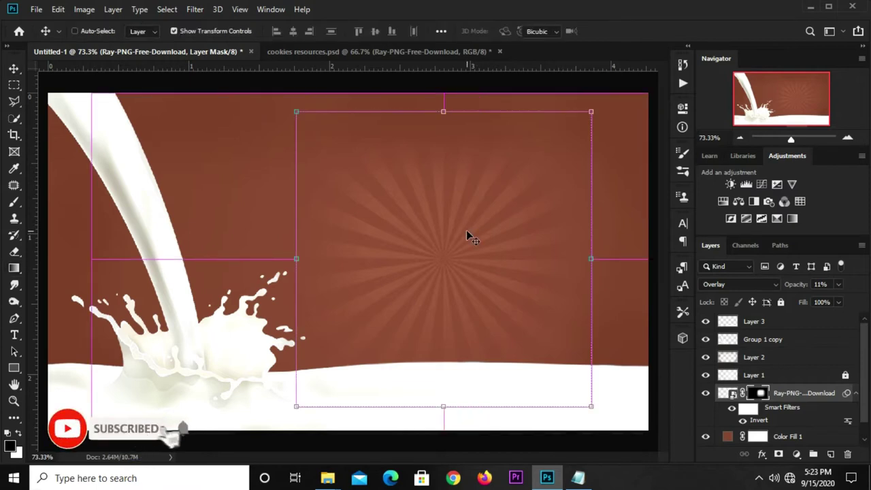
key(ctrl+t)
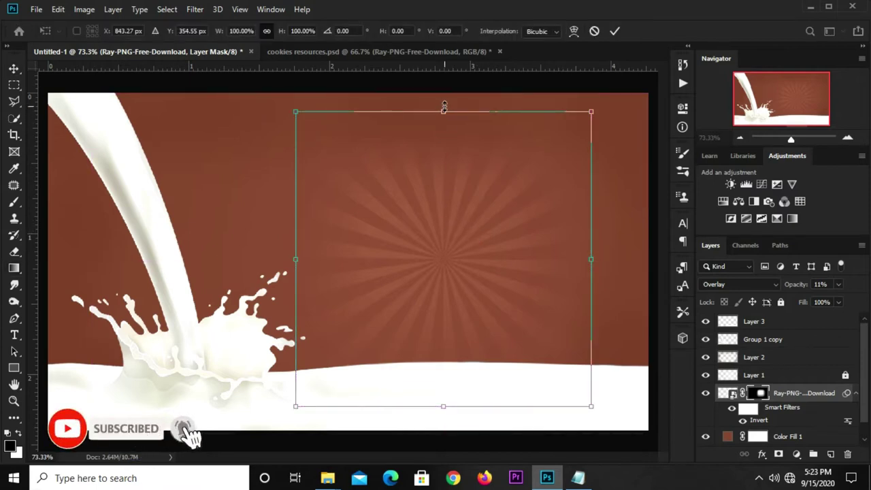
drag(444, 112, 443, 92)
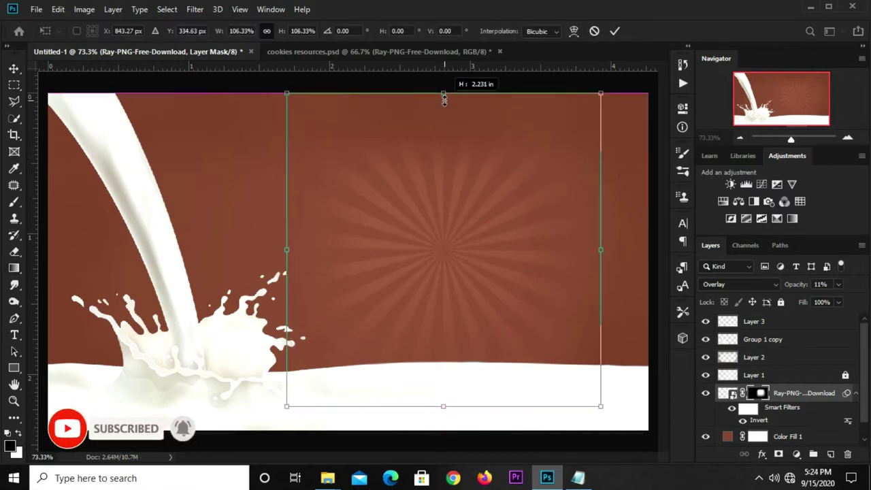
click(617, 34)
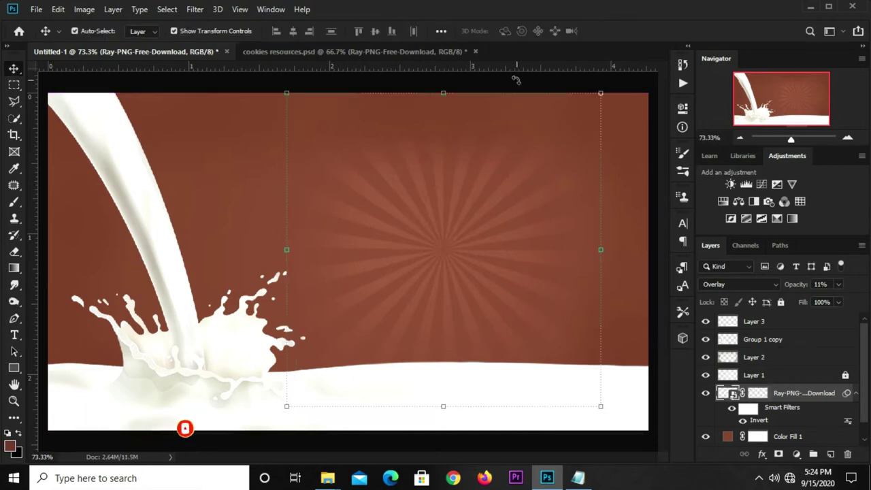
click(526, 78)
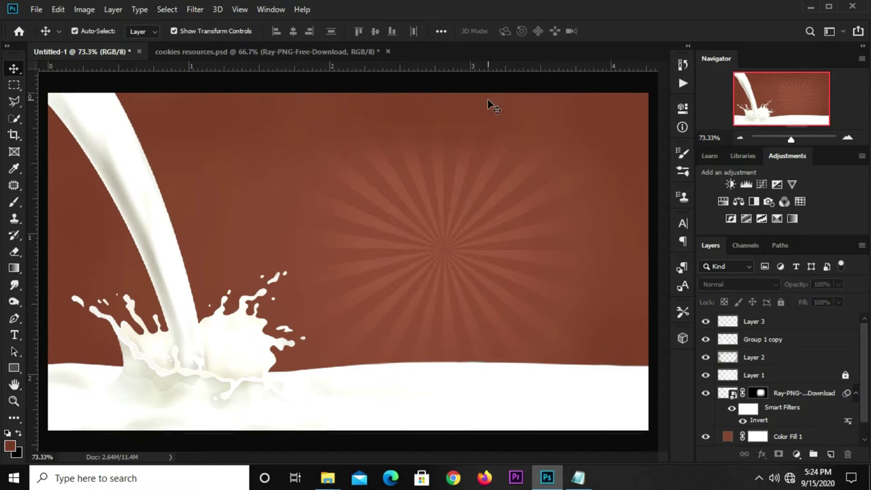
click(471, 210)
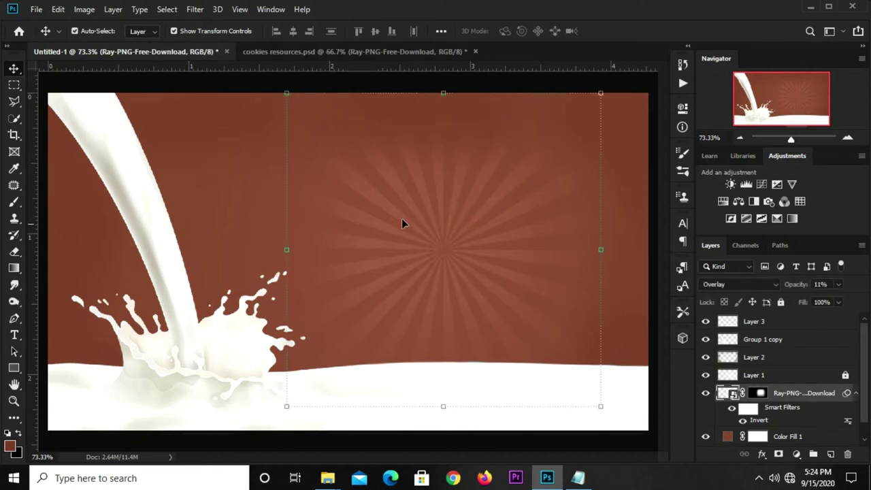
Soften the sunburst's layer mask further with additional gradient fades.
click(15, 270)
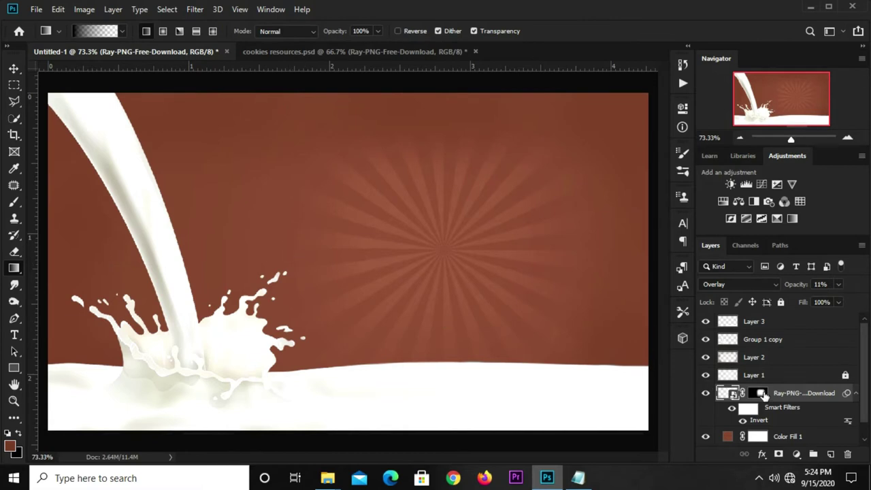
click(759, 393)
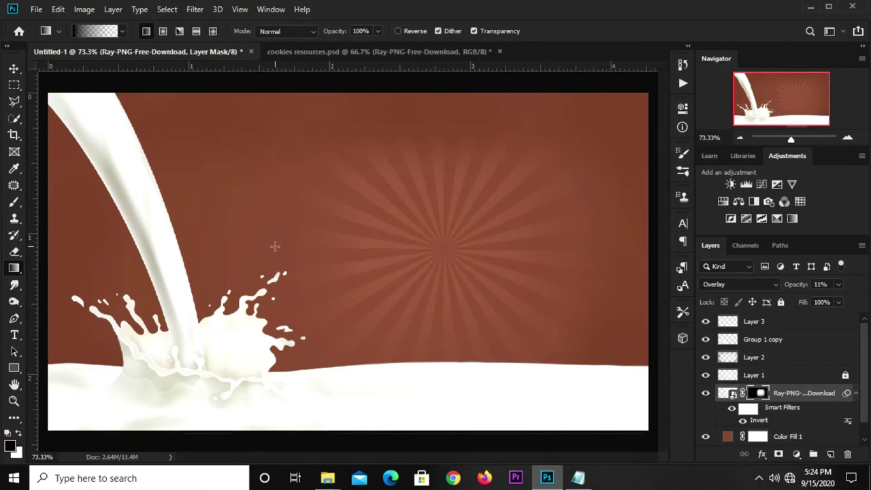
drag(273, 240, 326, 238)
drag(402, 238, 401, 239)
drag(582, 353, 541, 324)
click(14, 68)
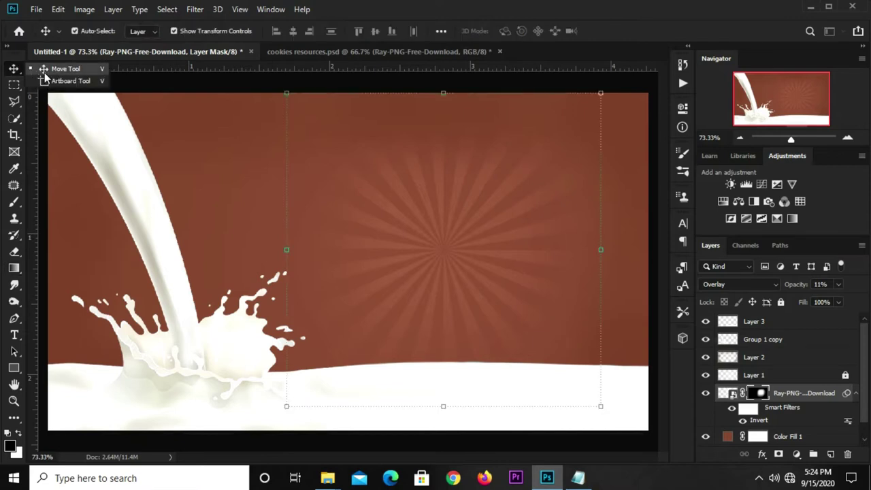
Bring the Group 4 copy 3 cookie package from cookies resources.psd into the banner.
click(297, 52)
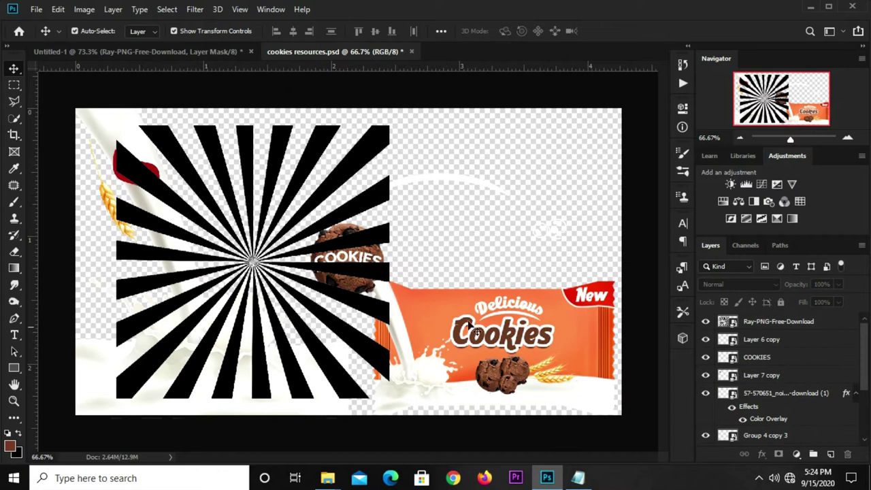
click(479, 353)
click(160, 51)
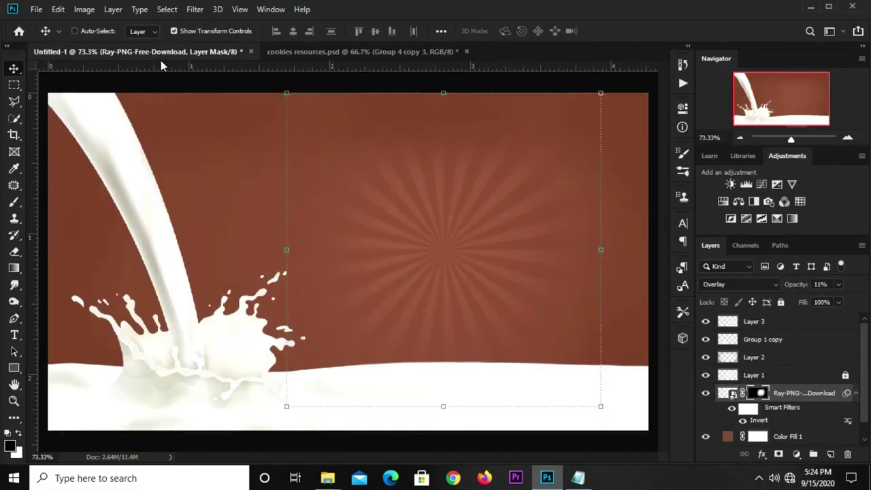
drag(161, 60, 161, 60)
drag(320, 255, 427, 243)
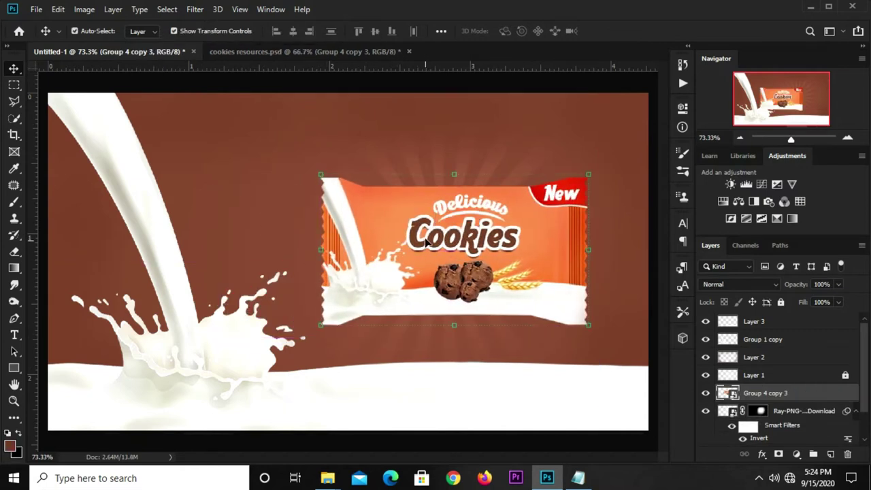
Shrink the cookie package slightly and position it right of centre.
key(ctrl+t)
drag(589, 170, 577, 182)
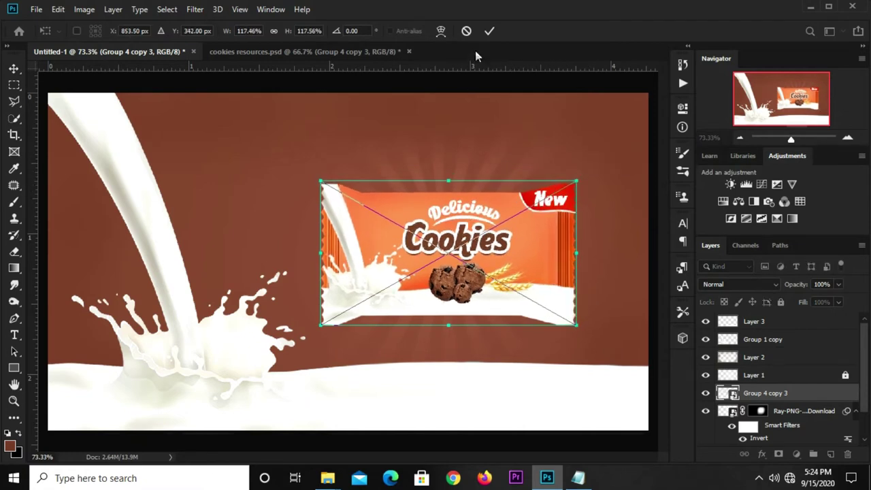
key(Return)
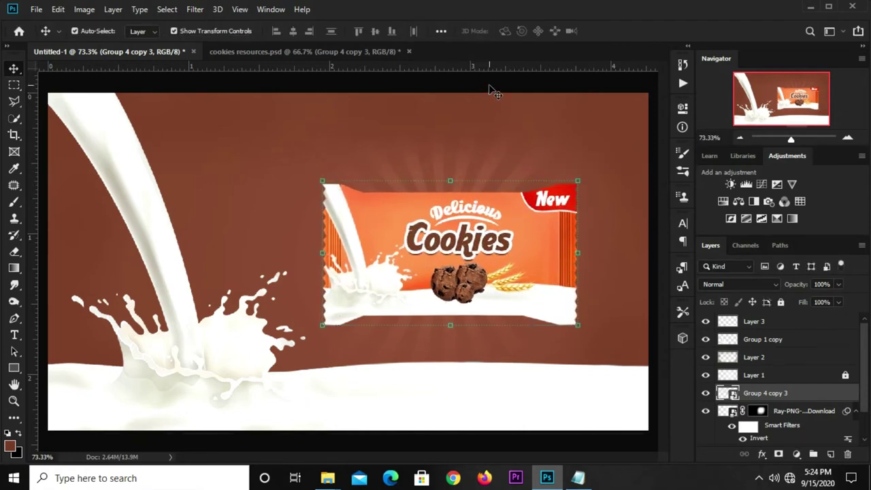
click(487, 90)
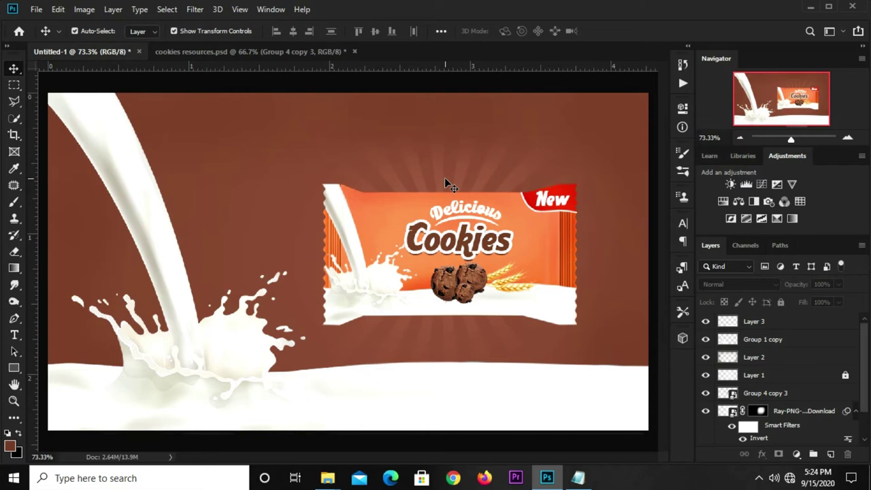
drag(436, 217, 438, 237)
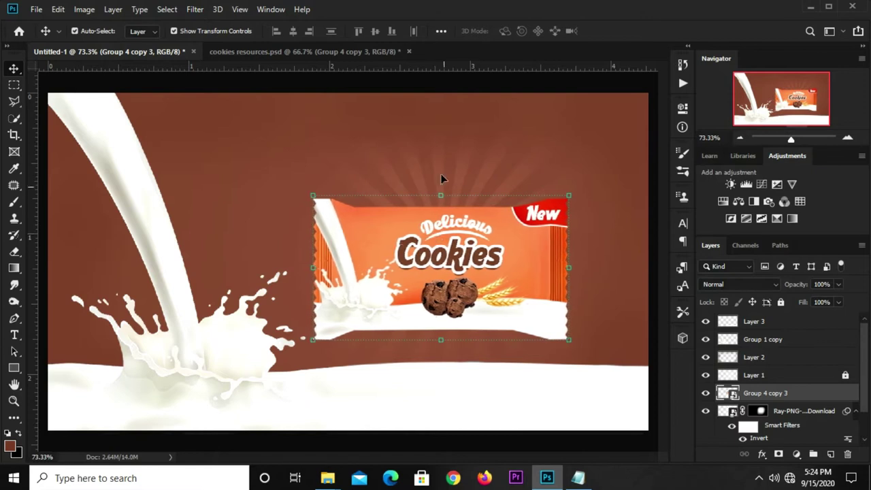
click(436, 88)
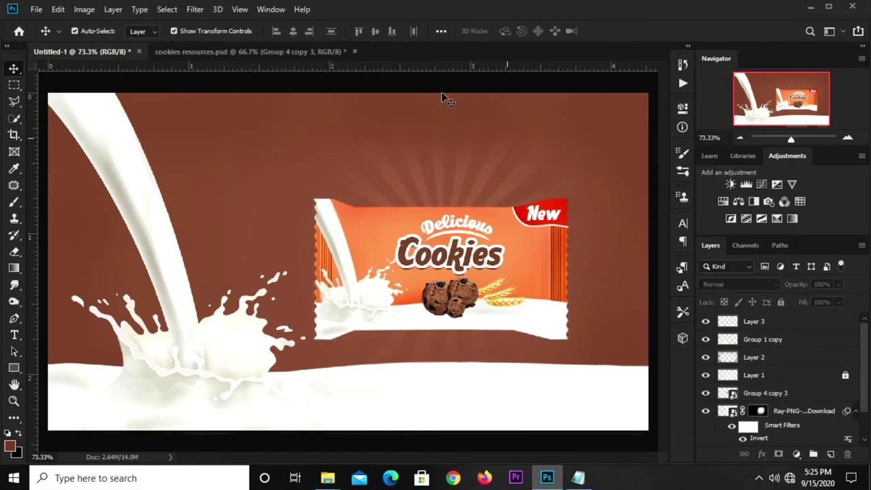
click(305, 51)
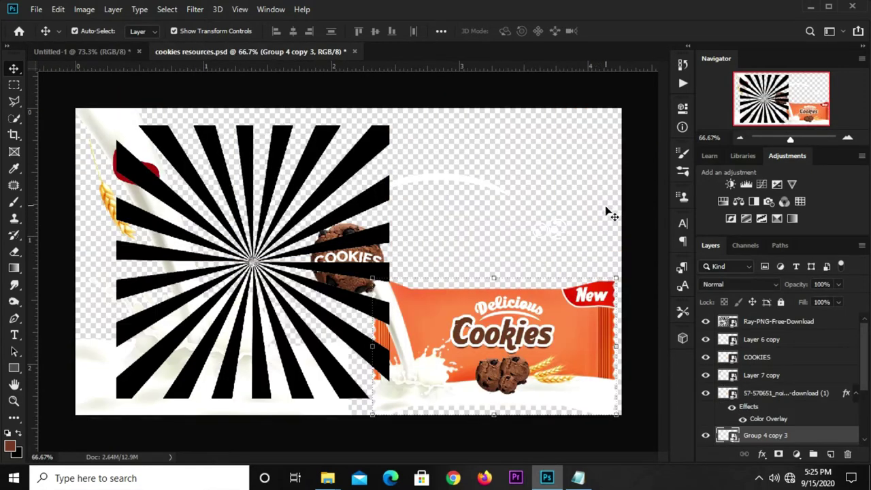
Convert the white arc layer 57-570651 to a Smart Object in the resources file.
click(637, 231)
scroll(788, 366, down, 2)
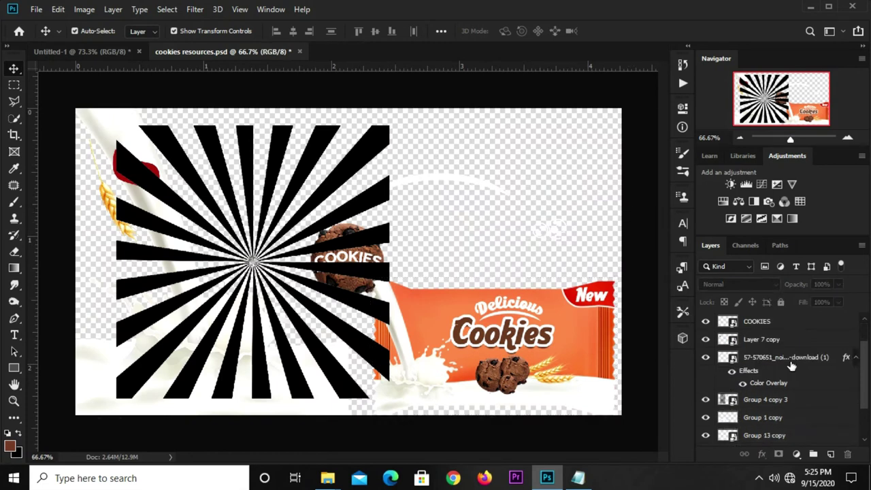
scroll(789, 365, down, 3)
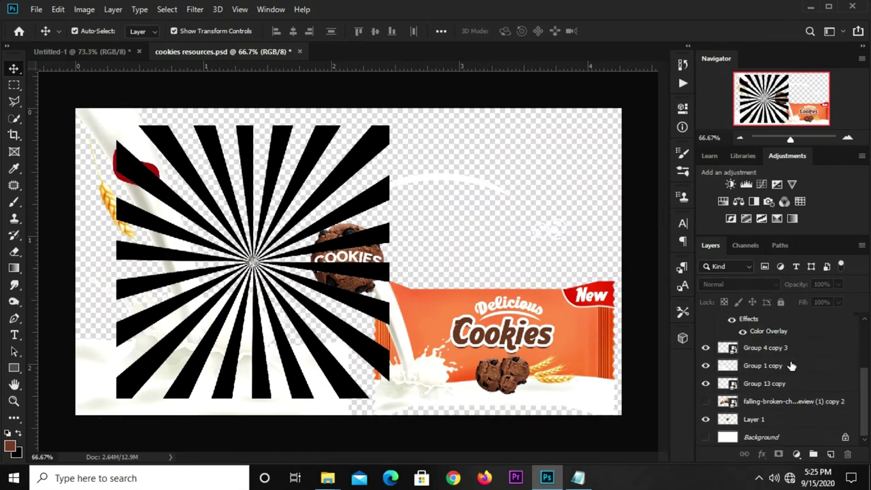
scroll(791, 365, up, 3)
click(768, 364)
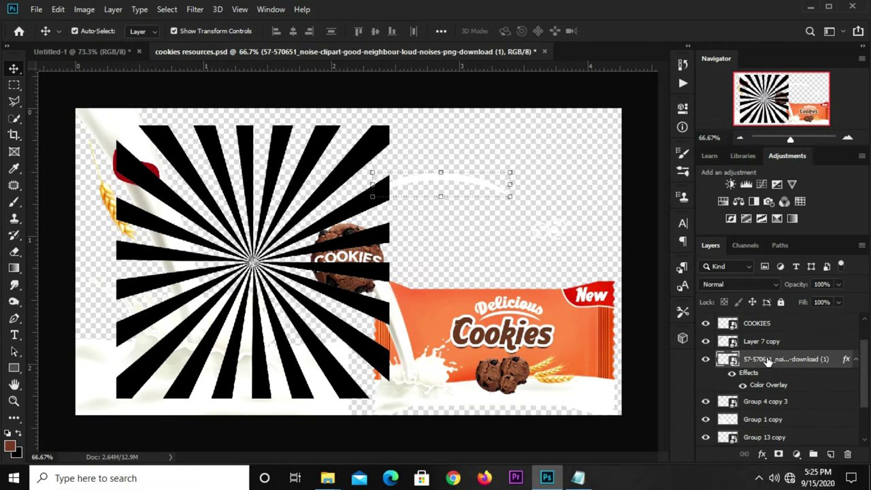
right_click(768, 364)
click(619, 133)
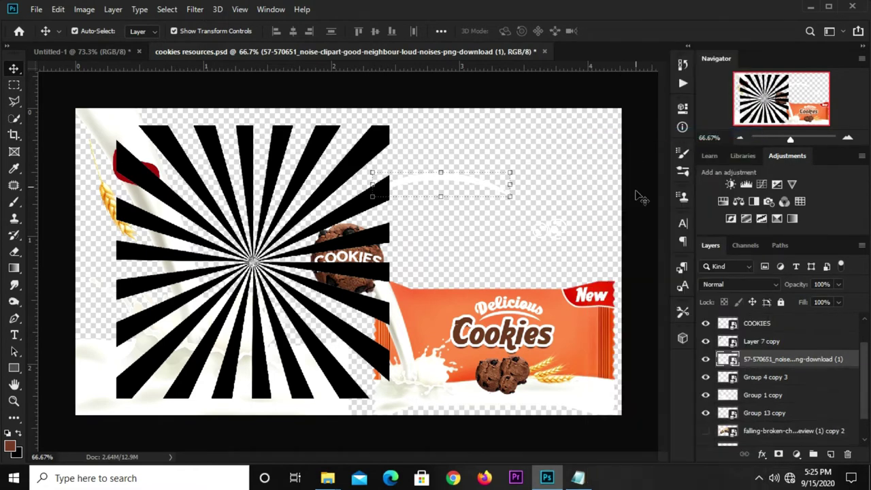
Copy the COOKIES logo layer into the banner and place it top-right.
scroll(769, 347, up, 2)
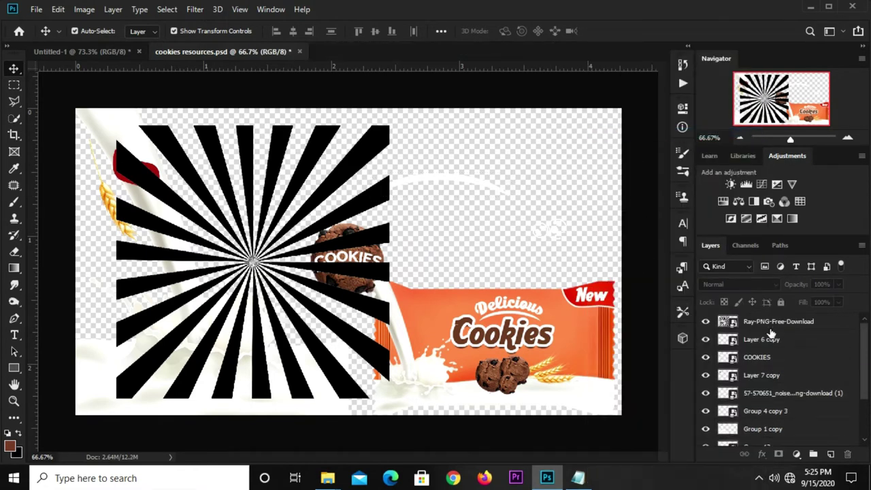
click(775, 357)
key(ctrl)
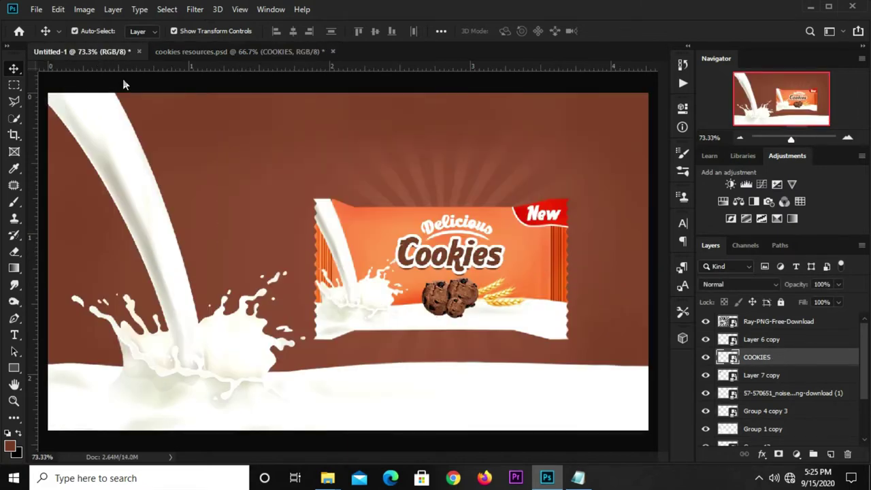
drag(94, 51, 456, 148)
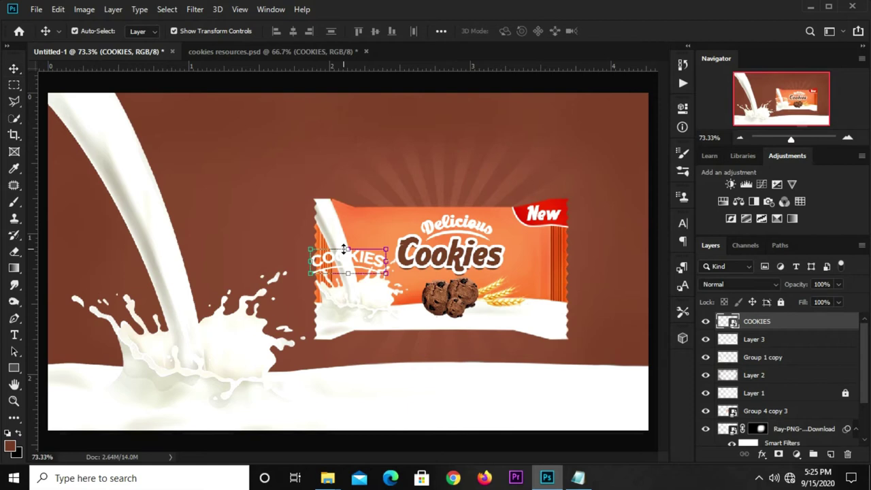
mouse_move(344, 249)
mouse_down()
mouse_move(589, 133)
mouse_move(595, 141)
mouse_up()
key(Return)
click(550, 87)
In cookies resources.psd, select the small cookie icon group.
click(193, 54)
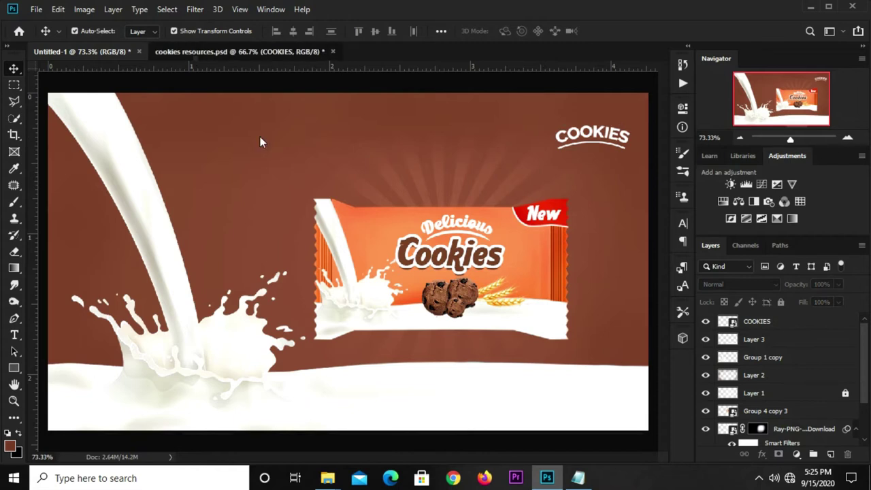
click(769, 376)
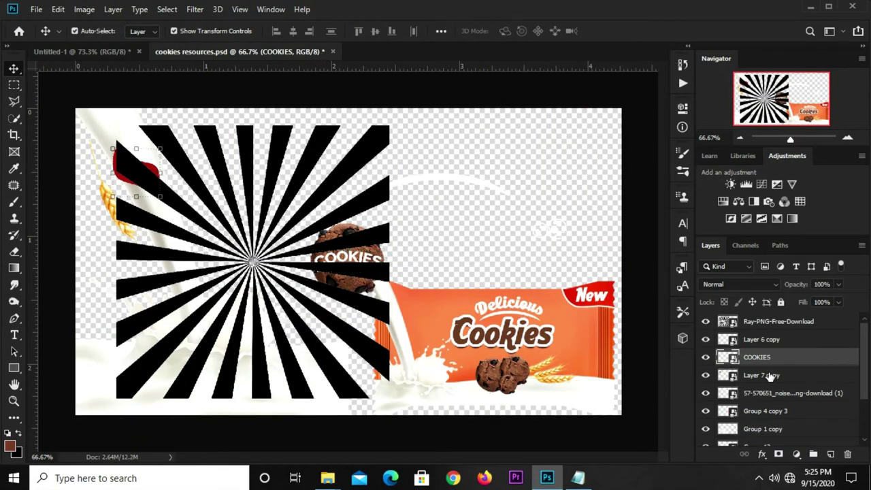
click(557, 232)
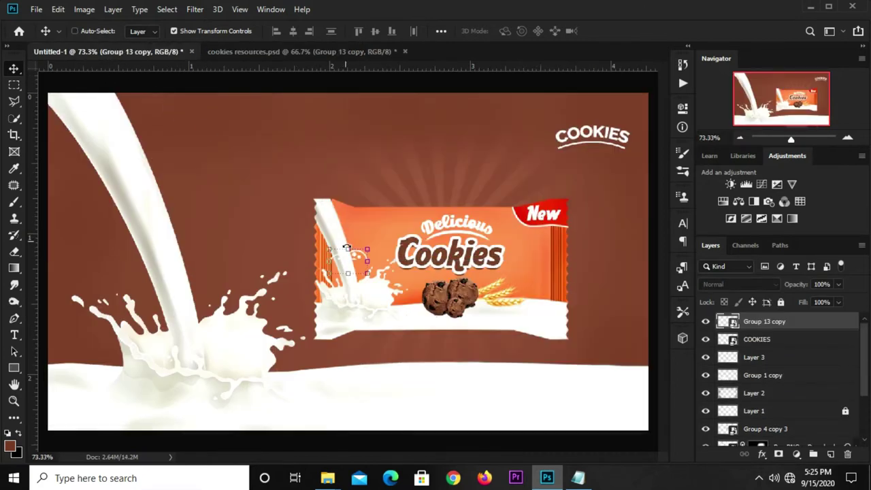
Bring the cookie icon into the banner and place it above the COOKIES title.
mouse_move(108, 50)
mouse_down()
mouse_move(348, 249)
mouse_move(589, 117)
mouse_up()
key(ctrl+t)
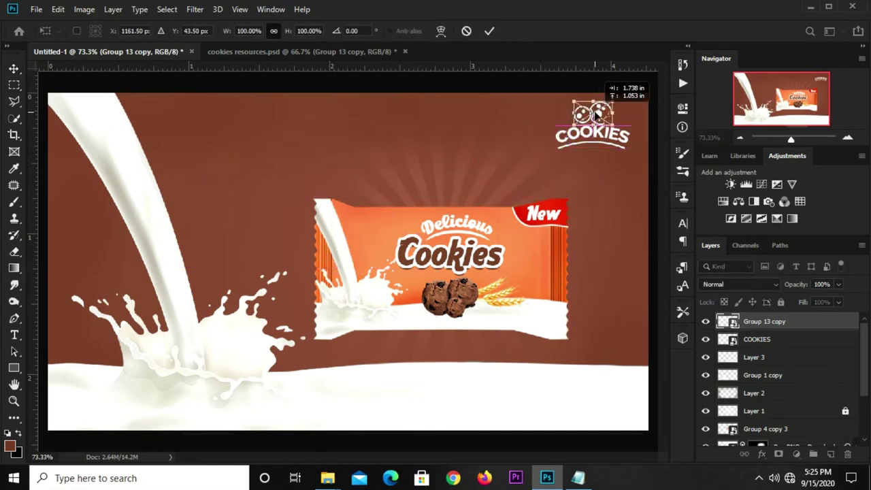
key(Return)
drag(589, 122, 586, 117)
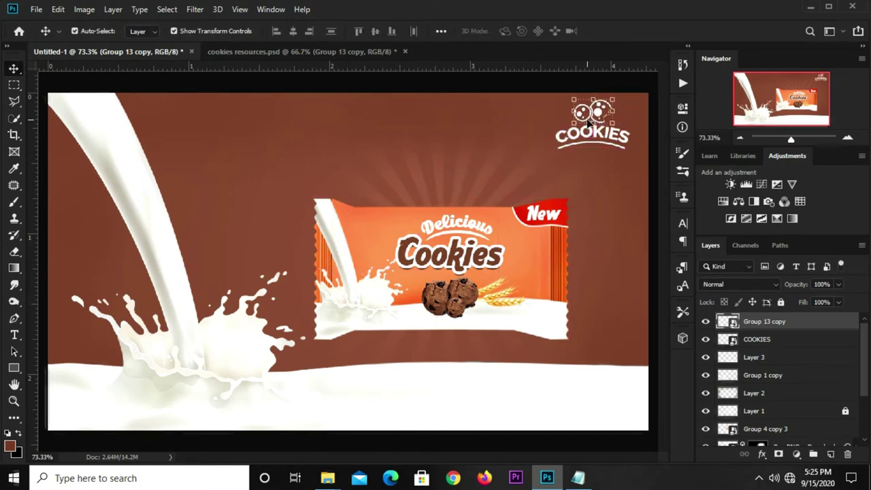
click(543, 92)
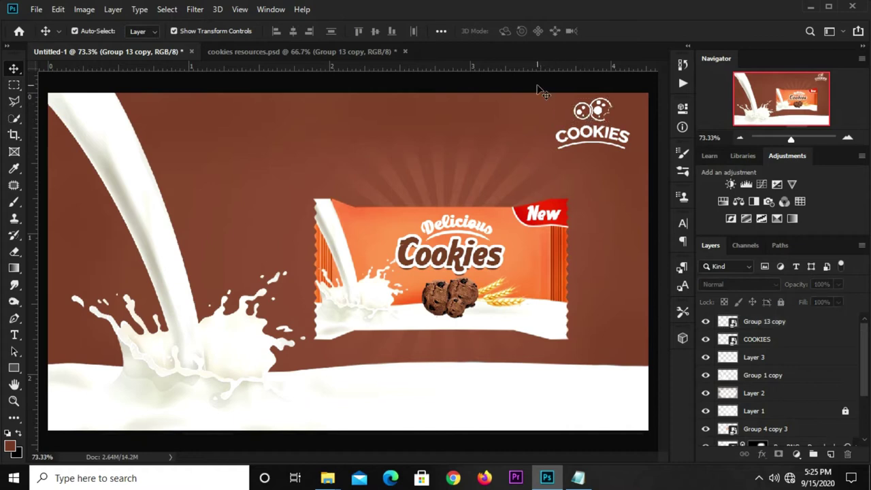
click(582, 113)
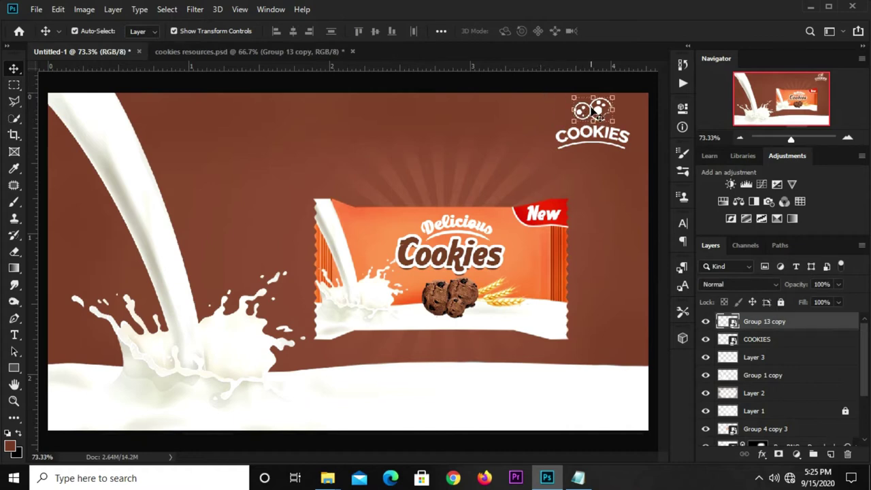
click(541, 89)
click(589, 115)
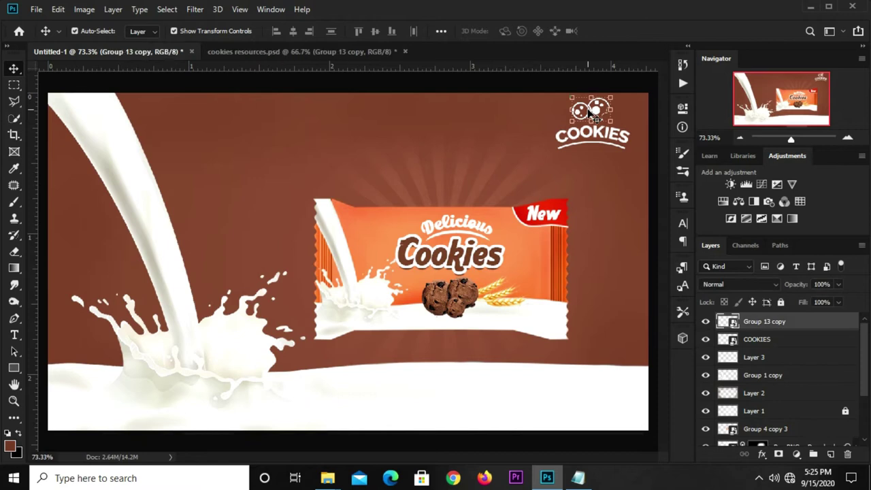
click(551, 87)
Group the cookie icon and COOKIES text layers together.
click(760, 329)
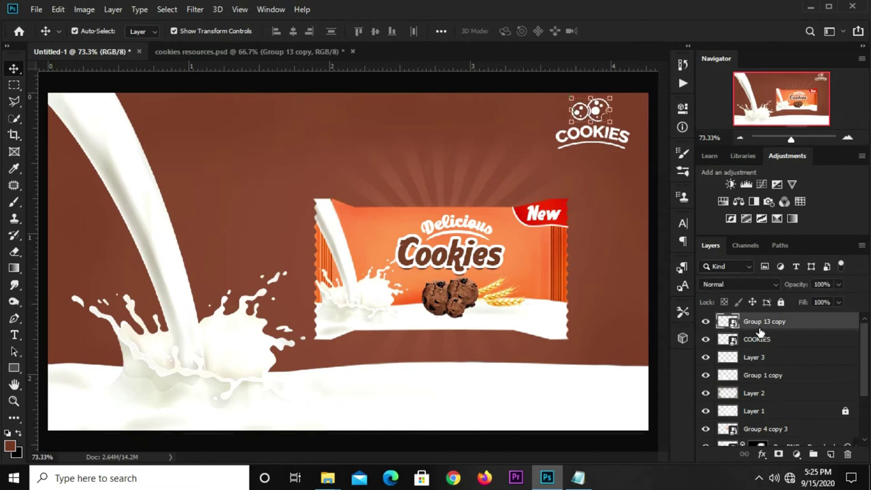
shift+click(767, 340)
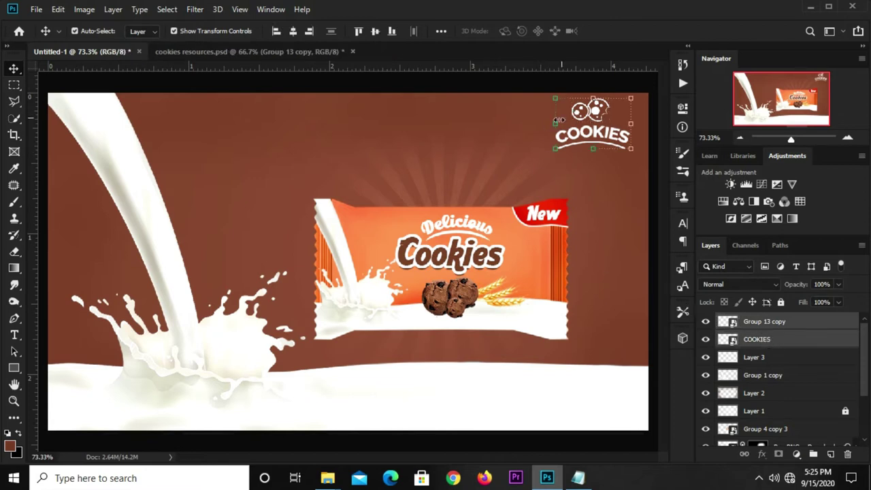
key(ctrl+g)
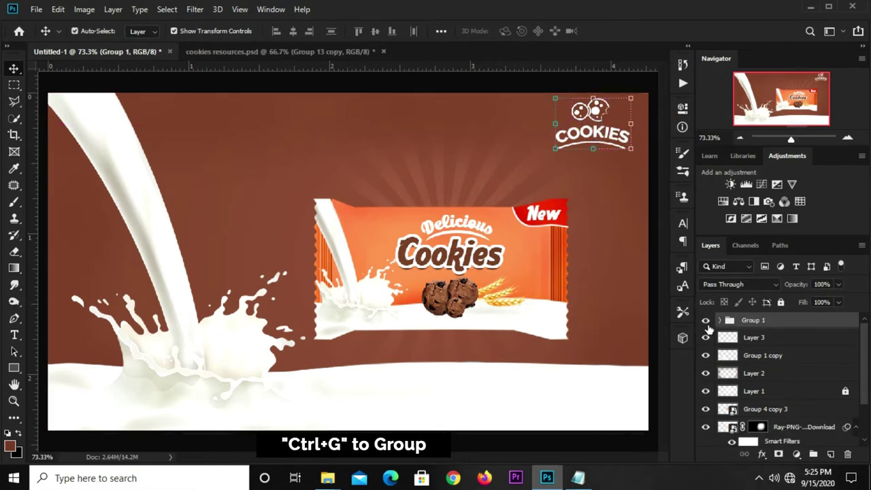
click(706, 321)
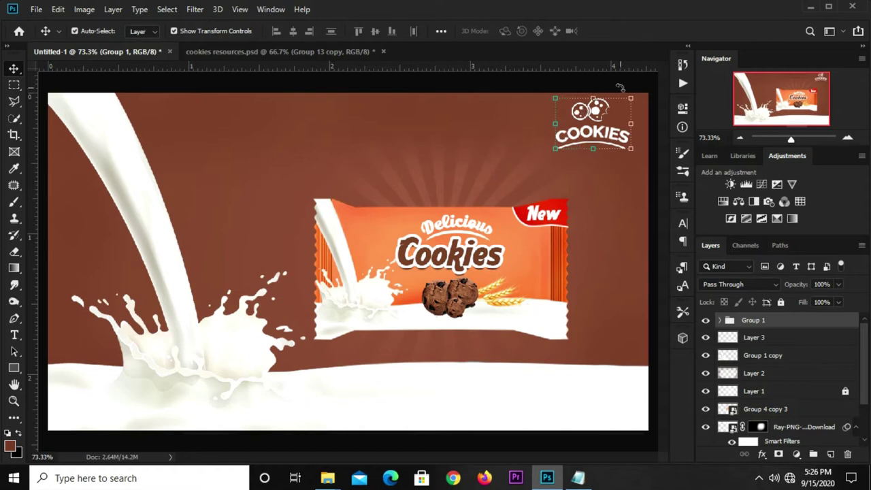
Shrink the COOKIES logo group to about 60% and move it up into the corner.
drag(630, 98, 600, 117)
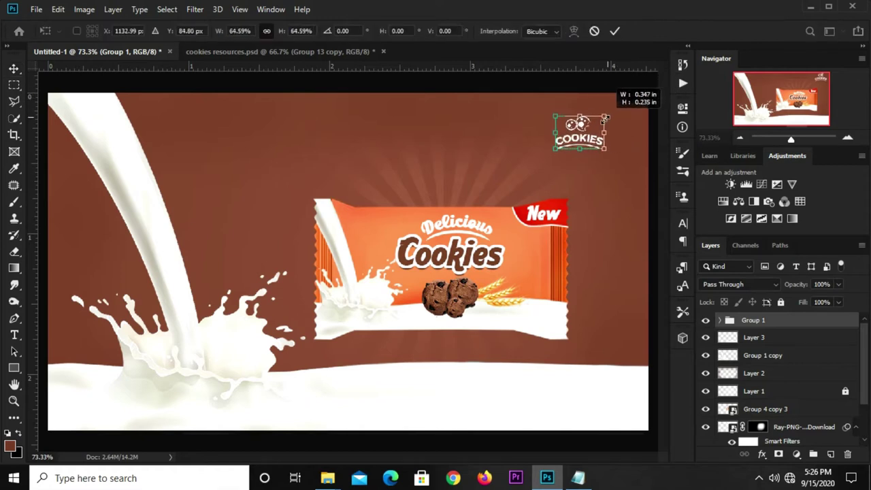
click(613, 32)
key(ctrl+t)
drag(584, 135, 600, 126)
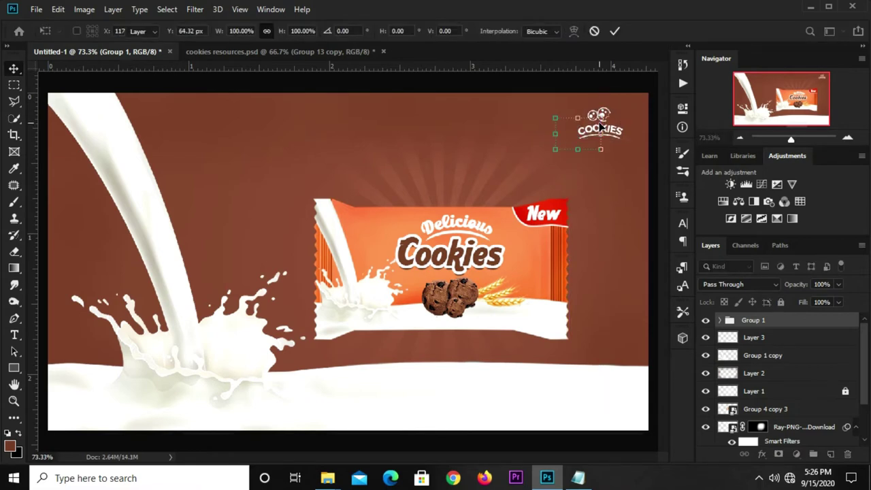
click(529, 87)
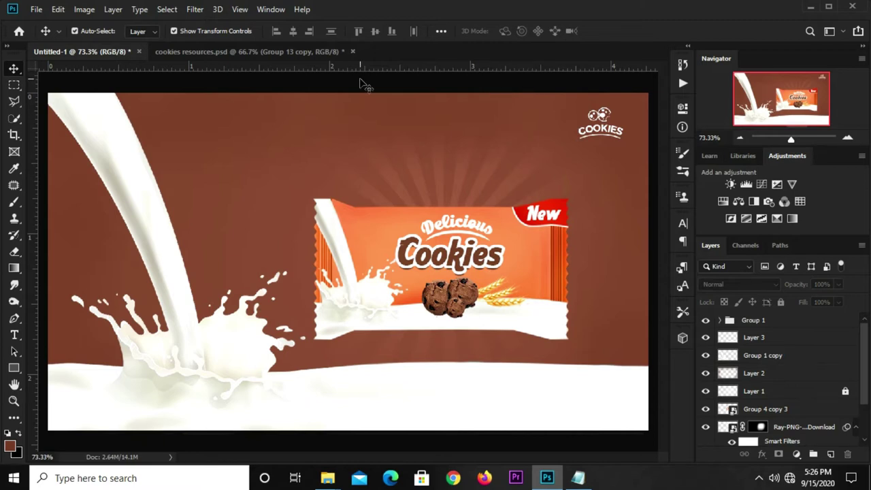
click(254, 52)
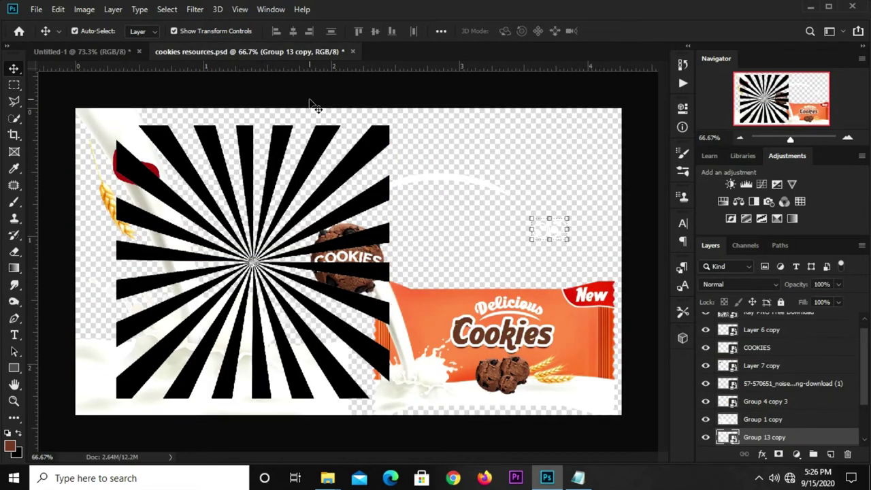
Hide the Ray layer, then copy the falling-broken cookies layer into the banner and scale it.
scroll(749, 354, up, 1)
click(727, 321)
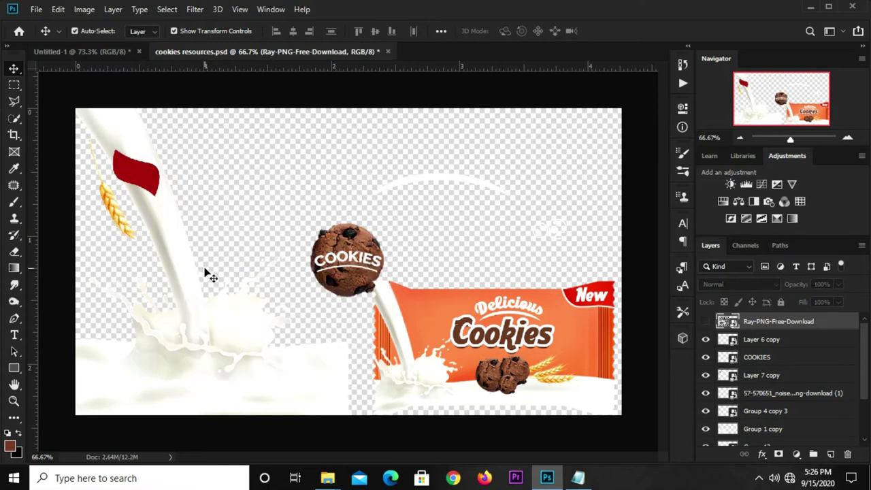
scroll(759, 378, down, 3)
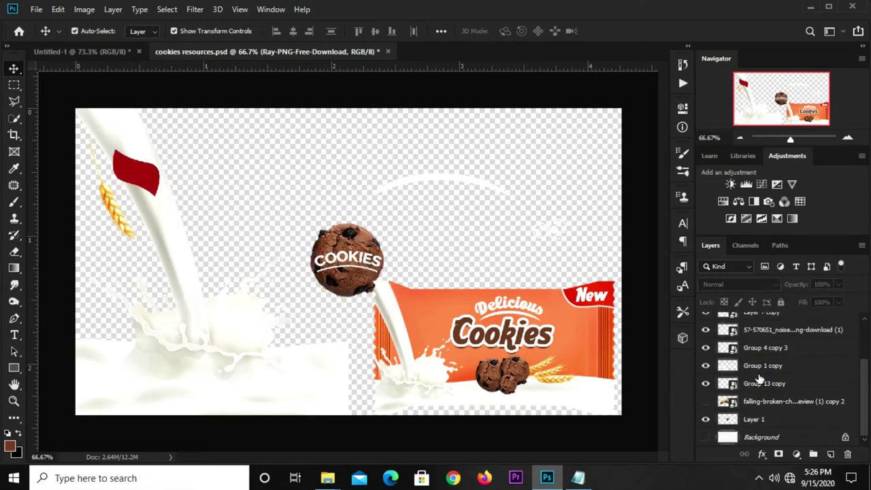
click(705, 402)
click(397, 229)
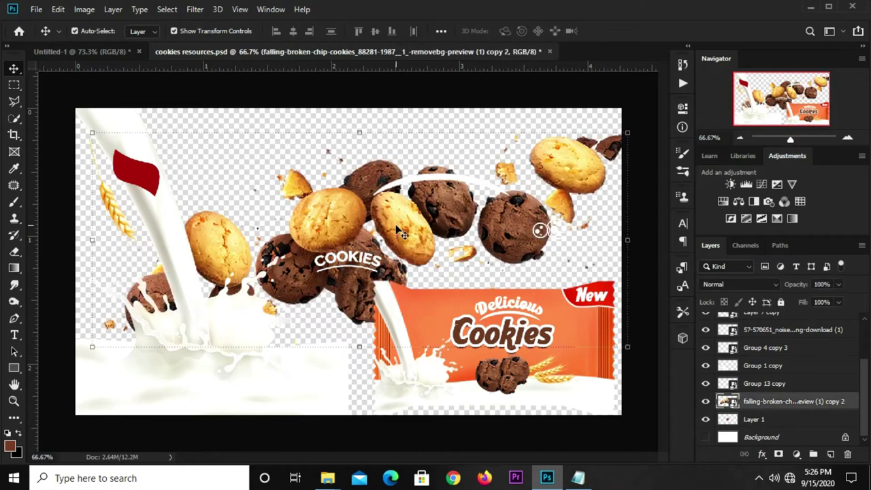
key(ctrl)
drag(104, 51, 154, 129)
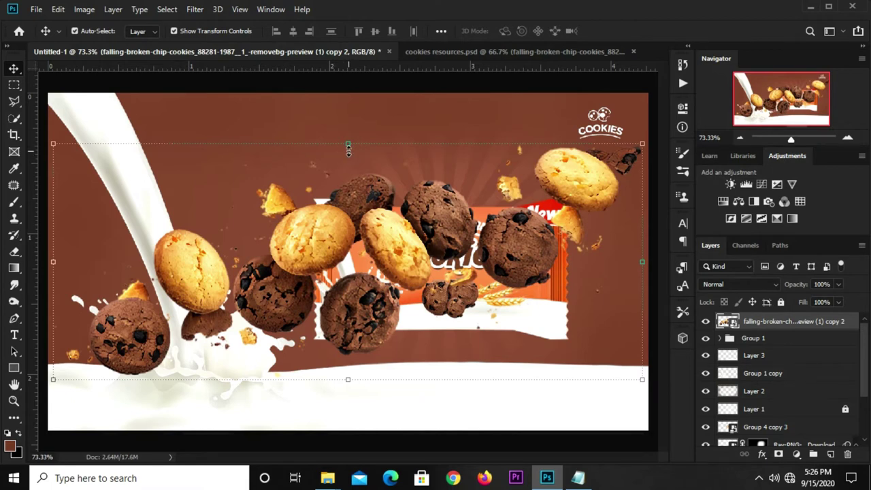
mouse_move(348, 145)
mouse_down()
mouse_move(655, 130)
mouse_move(450, 219)
mouse_up()
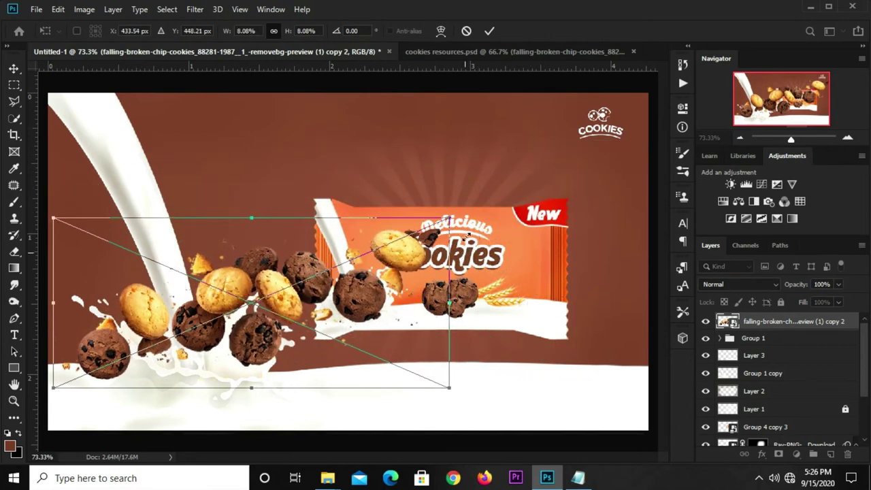
Scale the falling cookies to about 6.7%, rotate them about 83°, and place them along the left milk stream.
drag(454, 168, 444, 387)
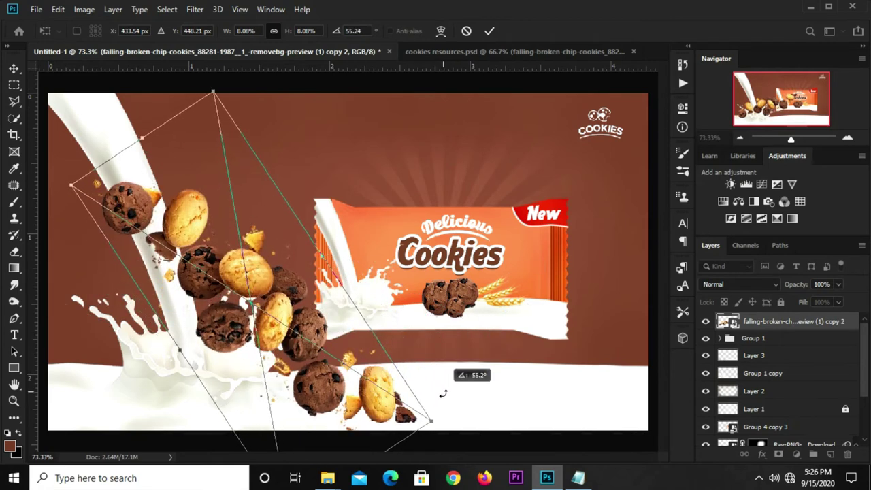
drag(445, 387, 431, 401)
drag(302, 344, 268, 258)
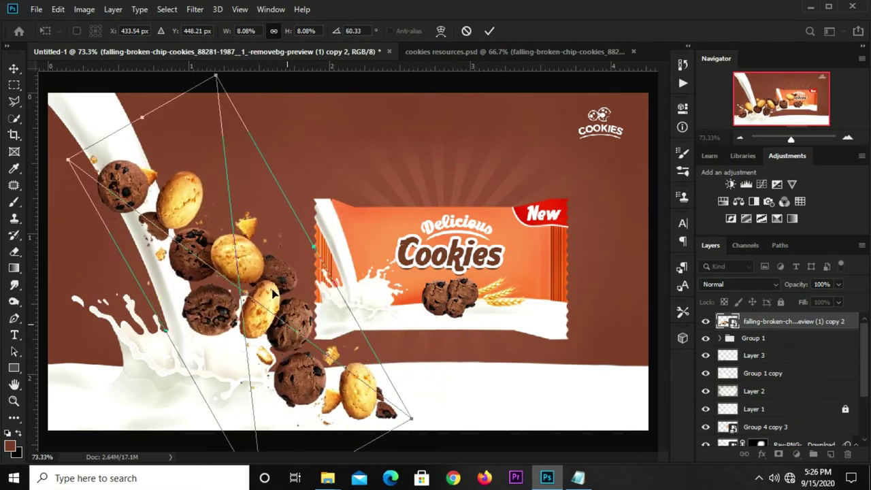
mouse_move(404, 292)
mouse_down()
mouse_move(345, 378)
mouse_move(301, 338)
mouse_up()
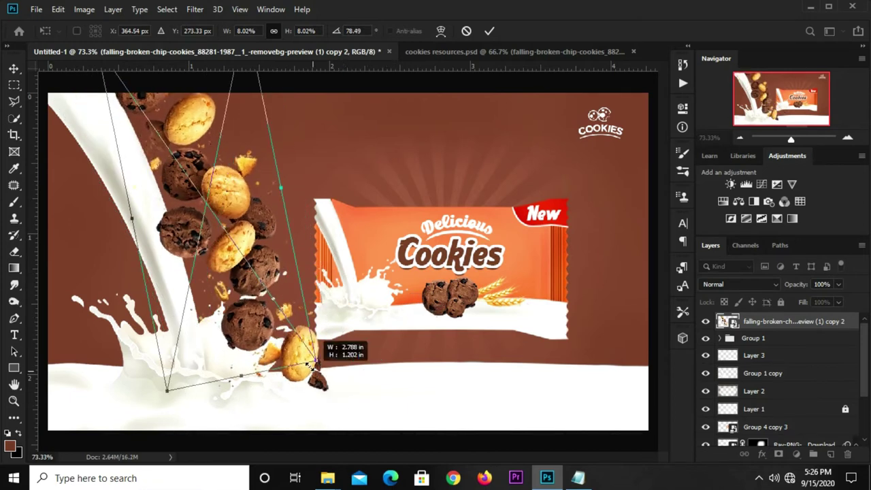
drag(334, 281, 339, 297)
drag(200, 159, 199, 177)
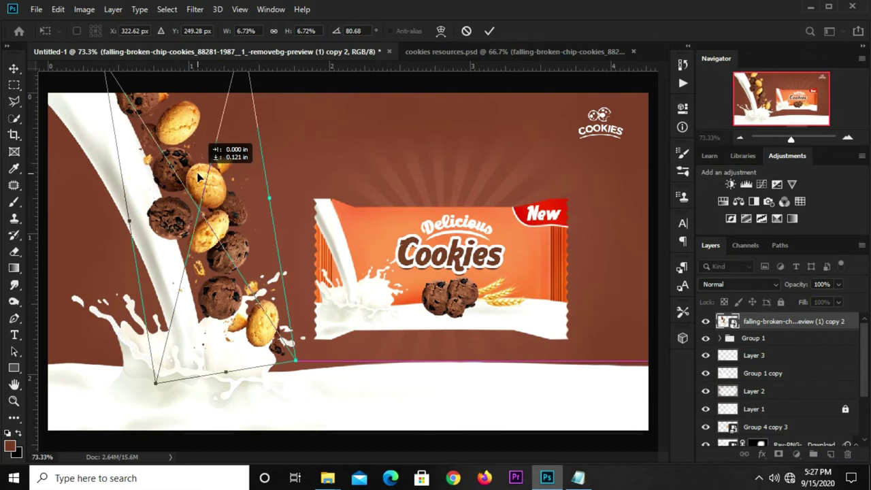
mouse_move(199, 175)
mouse_down()
mouse_move(192, 170)
mouse_move(195, 177)
mouse_up()
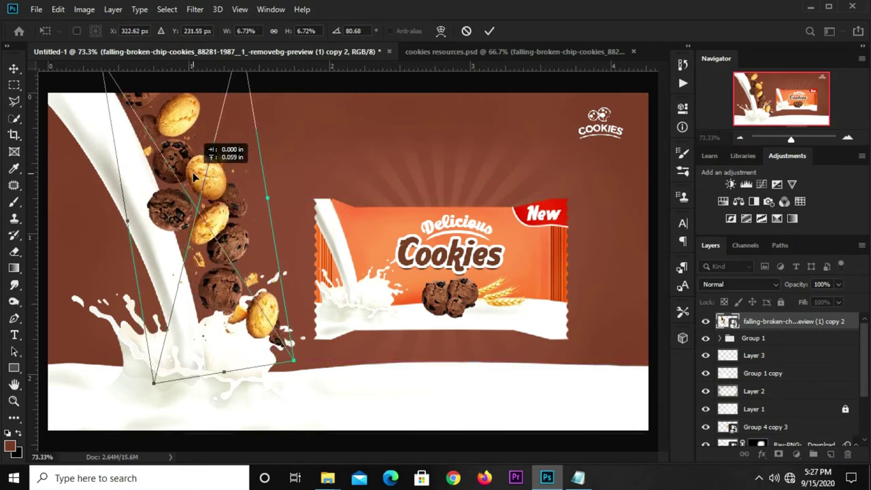
key(shift+Up)
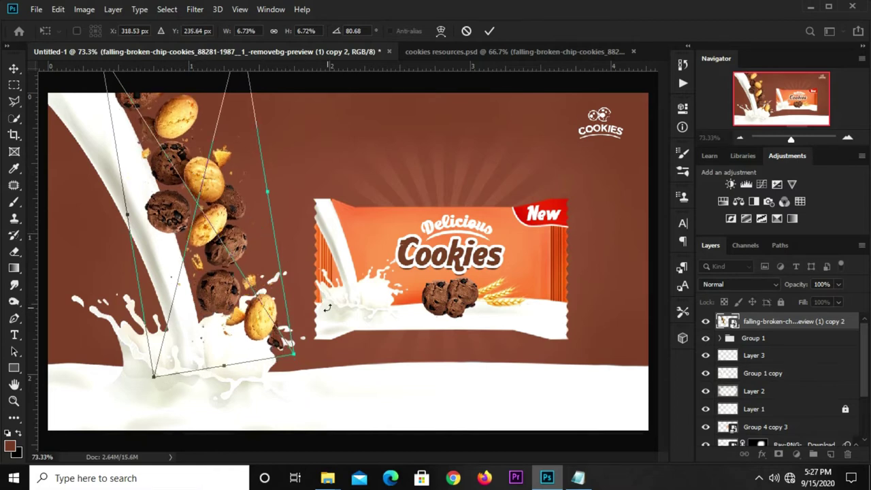
drag(327, 308, 293, 292)
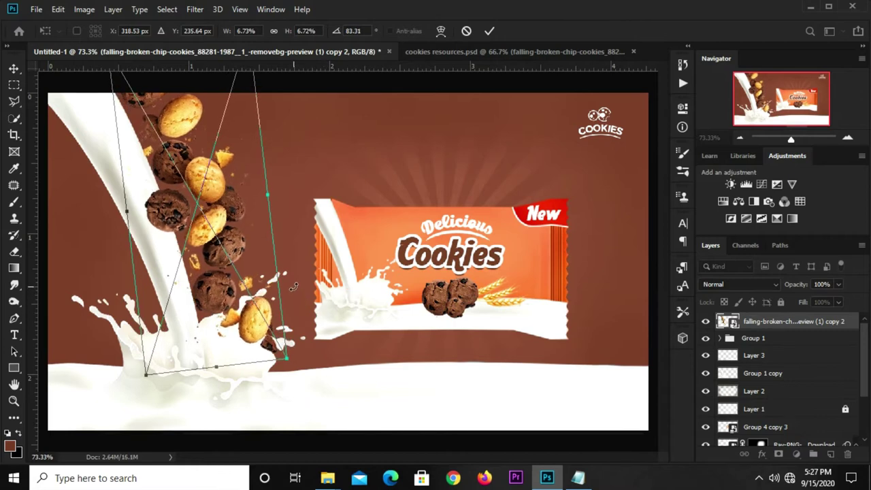
click(490, 31)
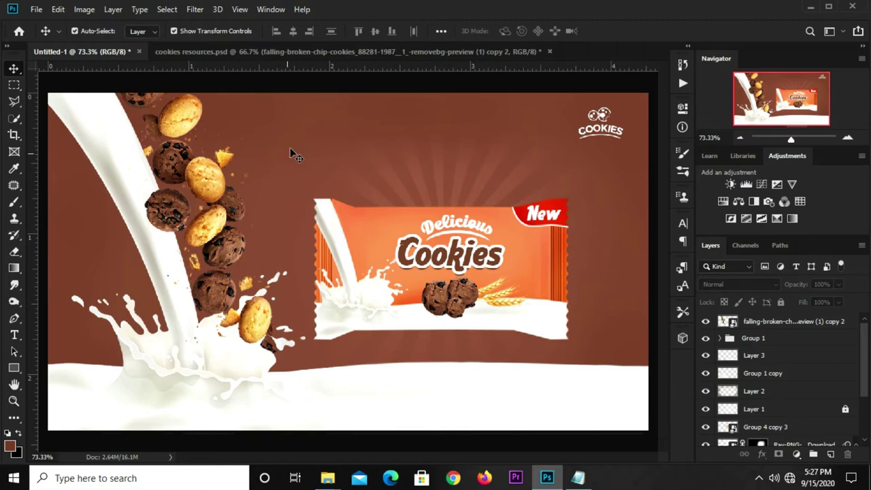
Nudge the falling cookies slightly to the left.
click(235, 249)
drag(234, 250, 232, 246)
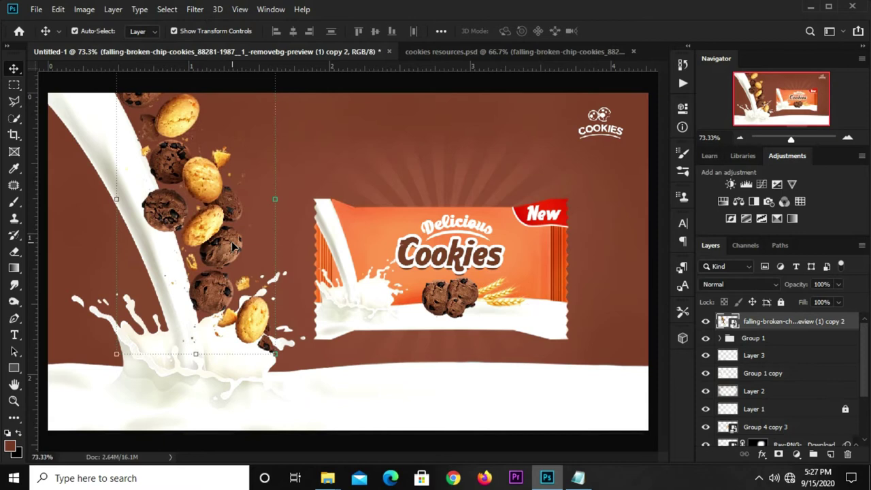
click(351, 88)
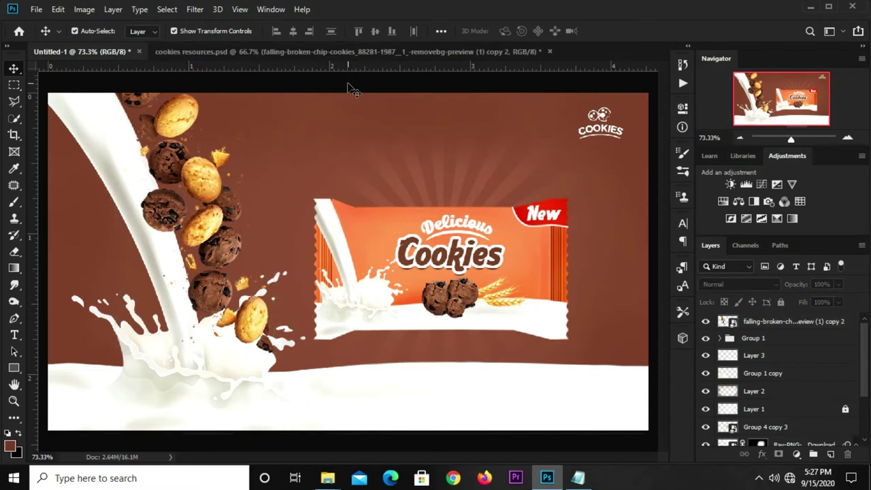
click(213, 226)
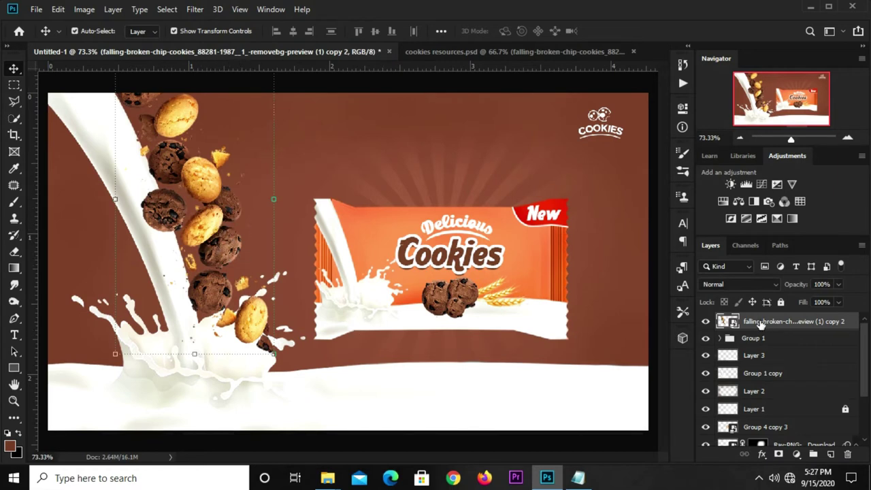
Add a layer mask to the cookies and start masking with a small black brush.
click(778, 454)
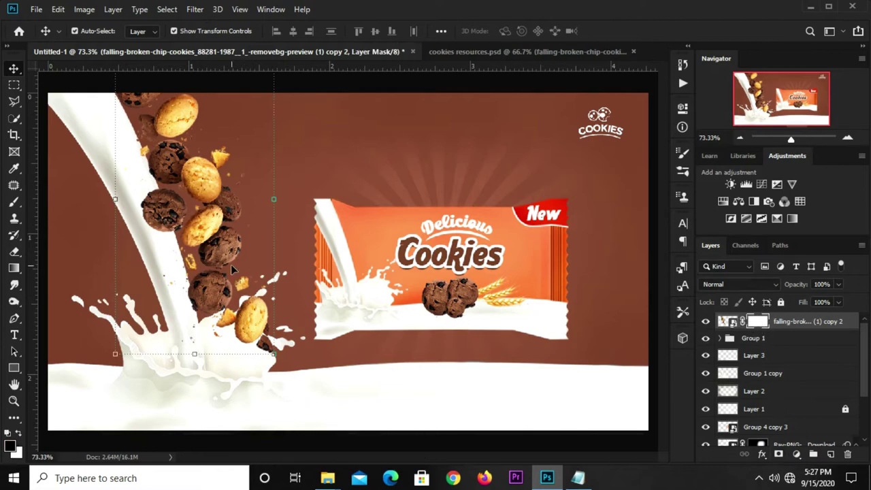
right_click(15, 203)
click(48, 202)
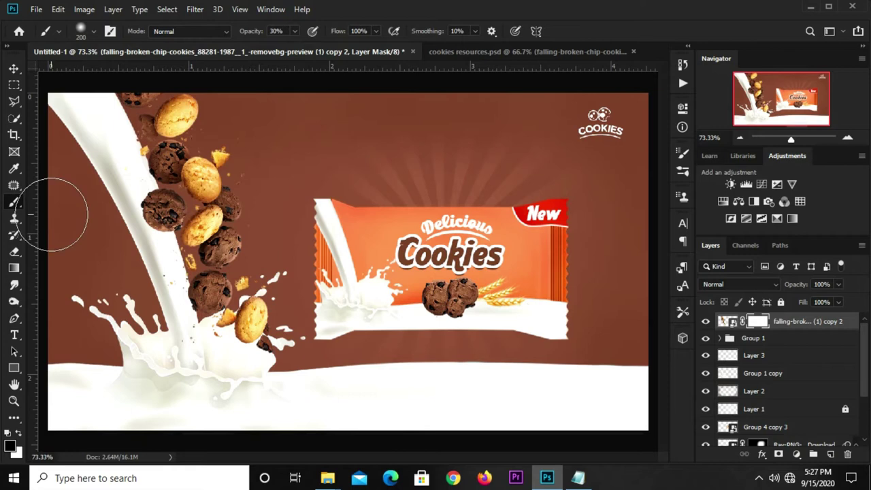
click(11, 446)
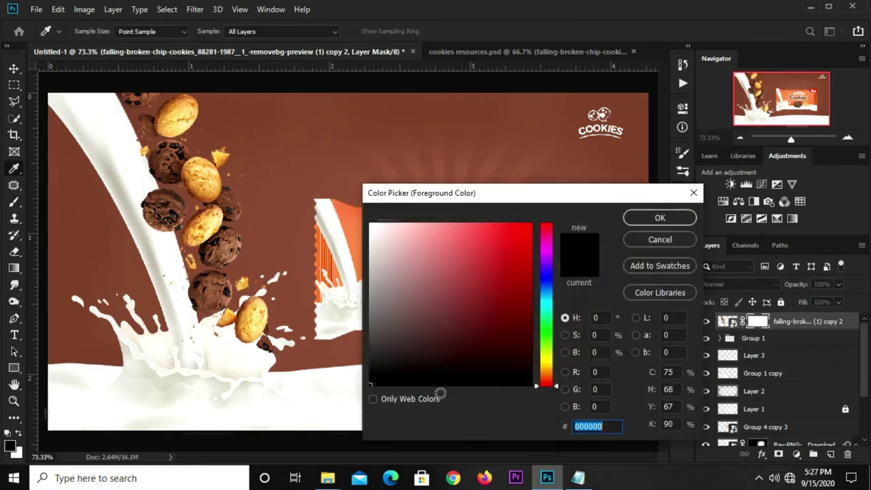
click(632, 223)
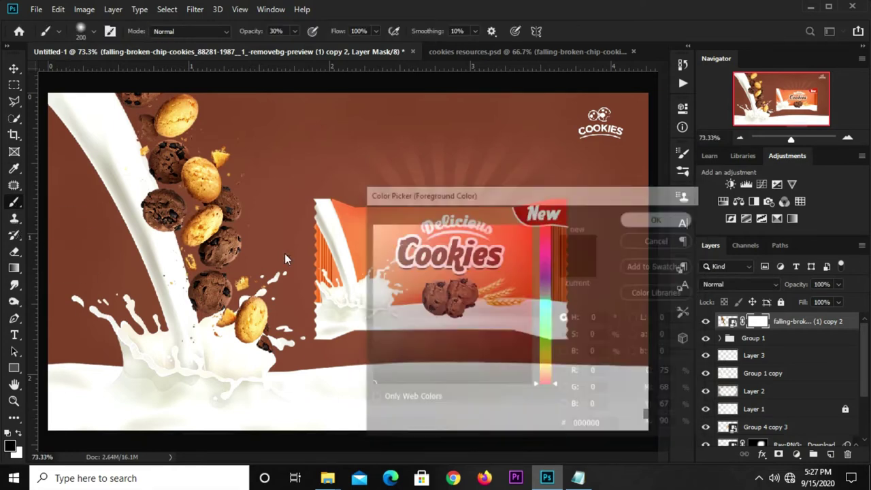
key(bracketleft)
key(bracketleft)
key(bracketleft)
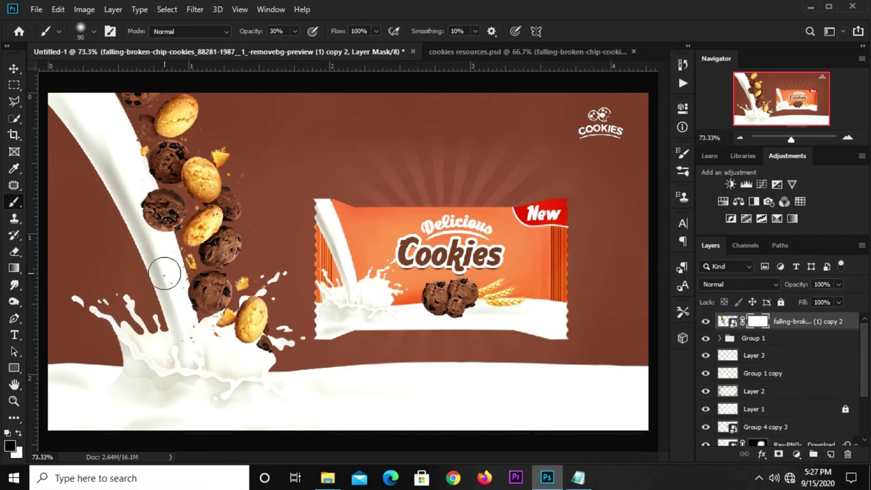
drag(174, 274, 160, 286)
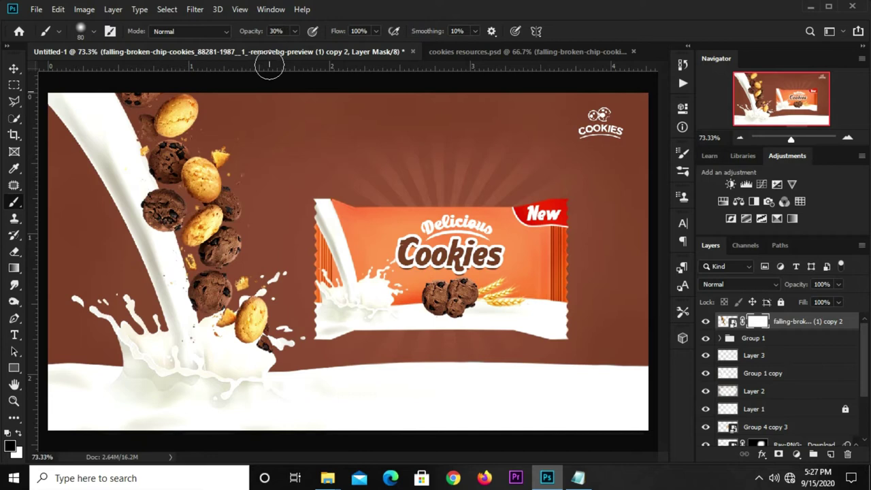
Raise brush opacity to 100% and paint the mask along the milk stream above the splash.
click(293, 32)
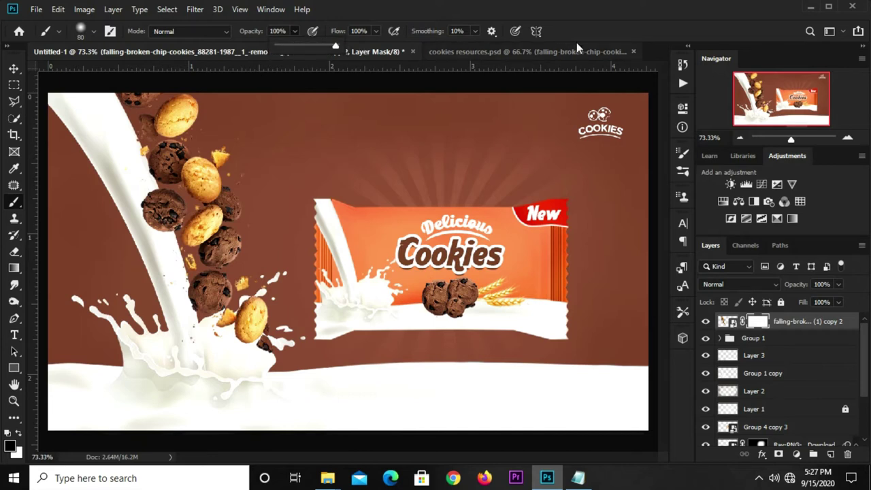
drag(343, 43, 576, 43)
drag(170, 282, 154, 249)
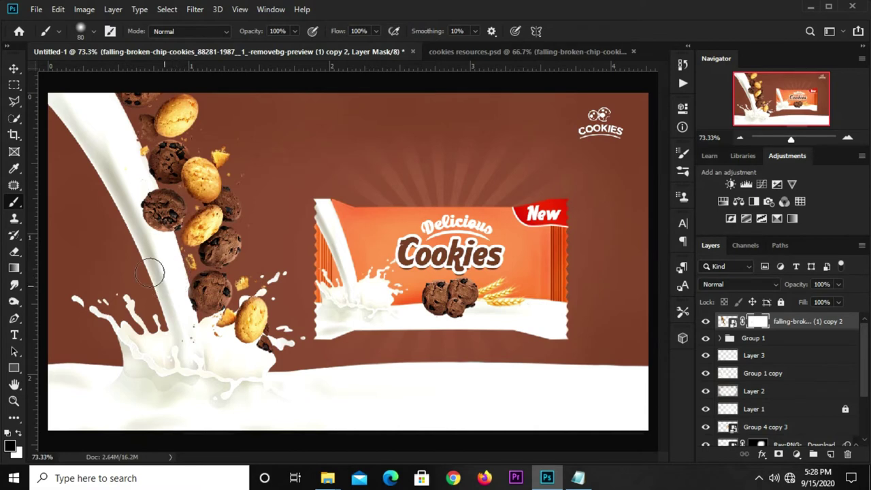
drag(133, 158, 120, 181)
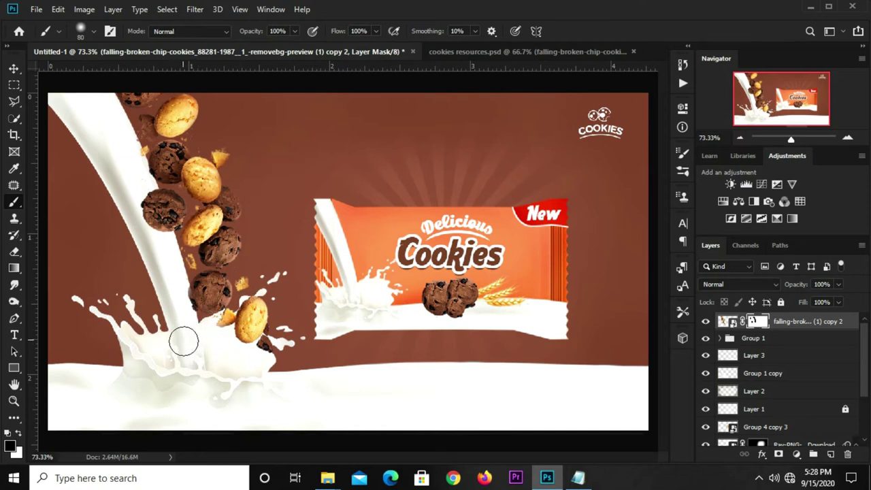
drag(171, 281, 160, 302)
click(13, 68)
click(333, 87)
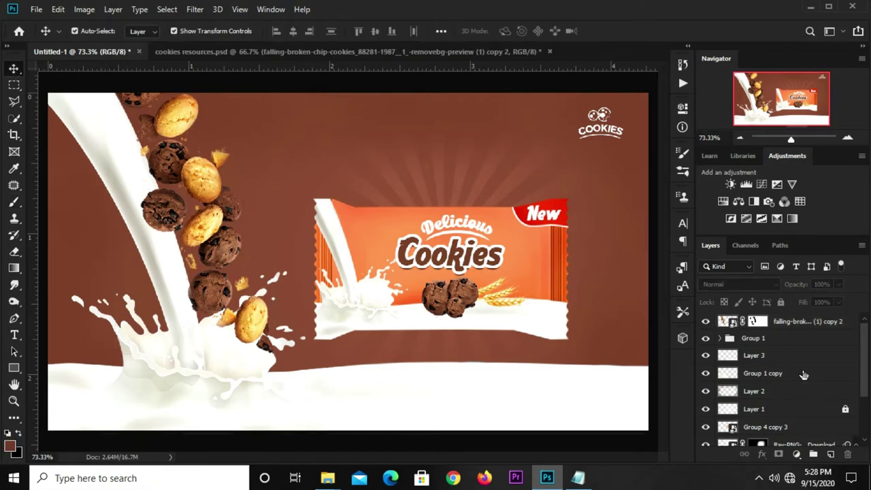
Create a new empty layer above Color Fill 1.
scroll(804, 375, down, 3)
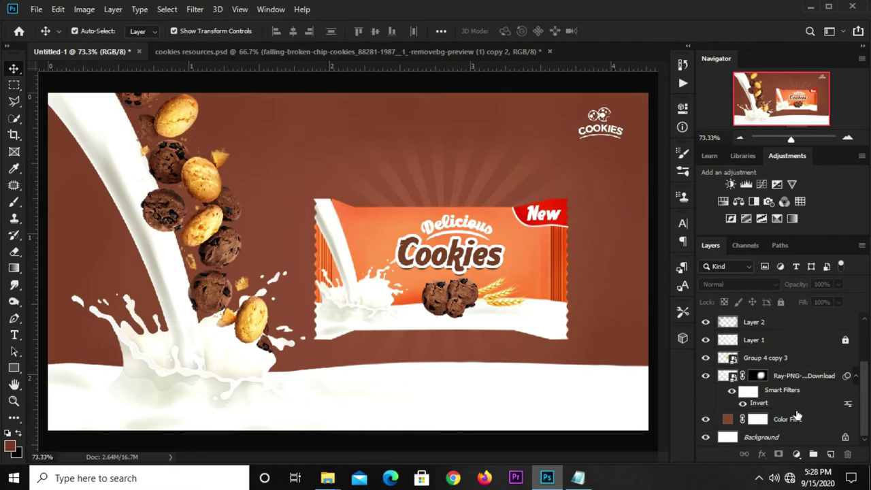
click(796, 421)
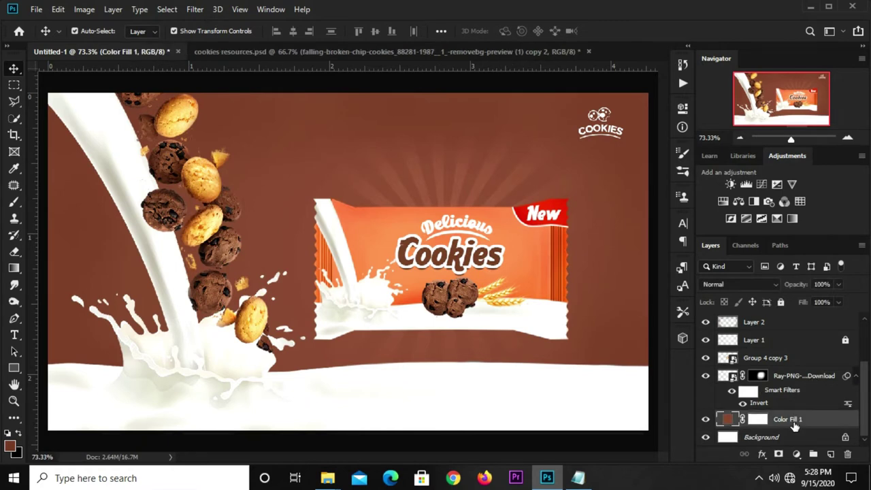
click(830, 454)
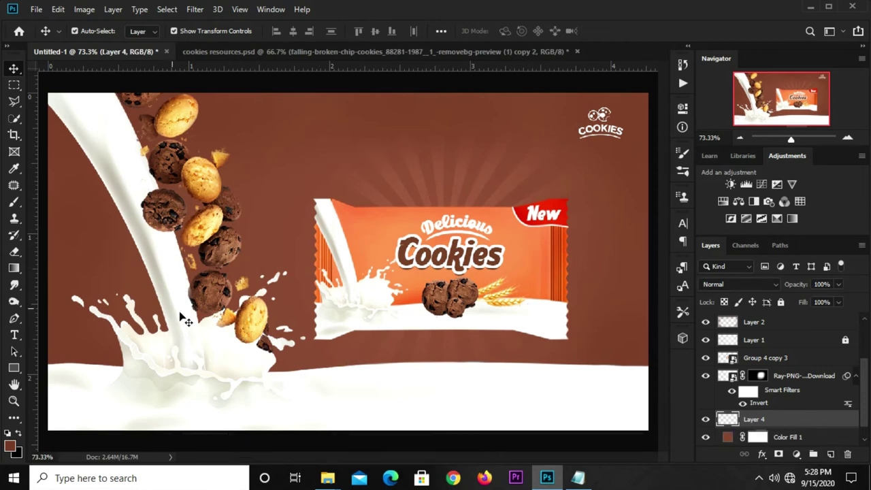
click(13, 201)
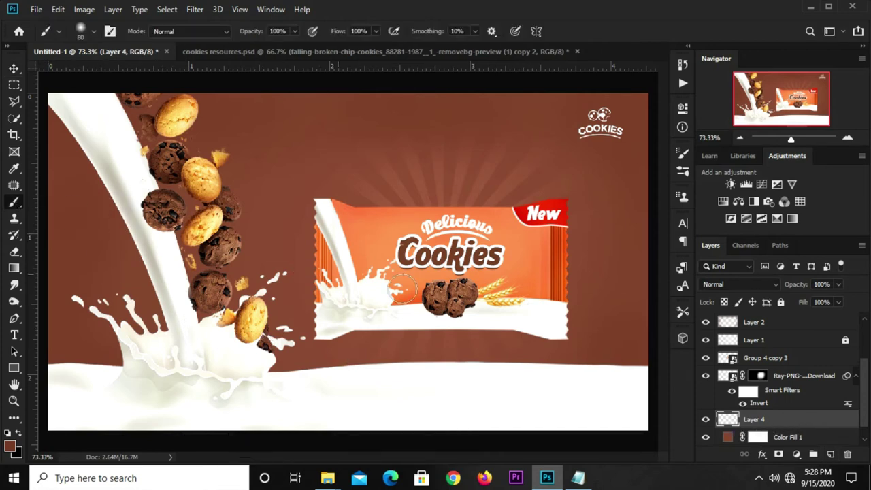
Set the brush colour to #905f50 copied from notes and enlarge the brush.
click(577, 478)
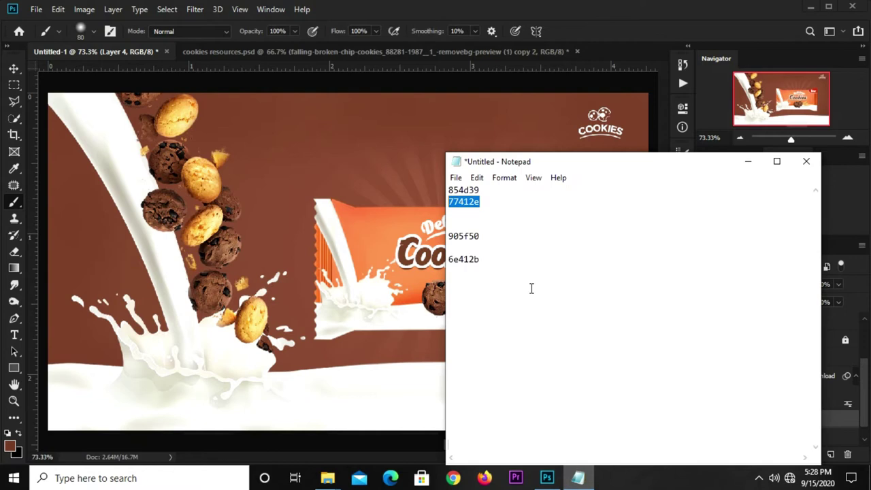
drag(482, 235, 449, 236)
right_click(470, 239)
click(500, 281)
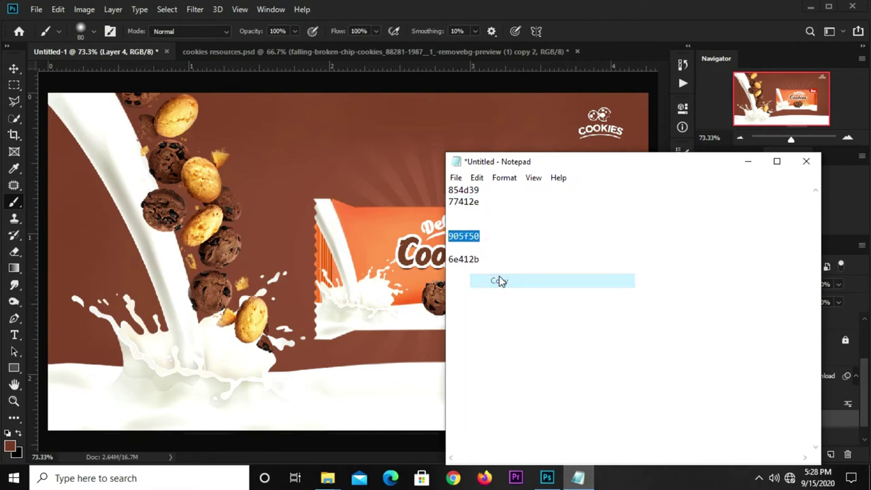
click(597, 29)
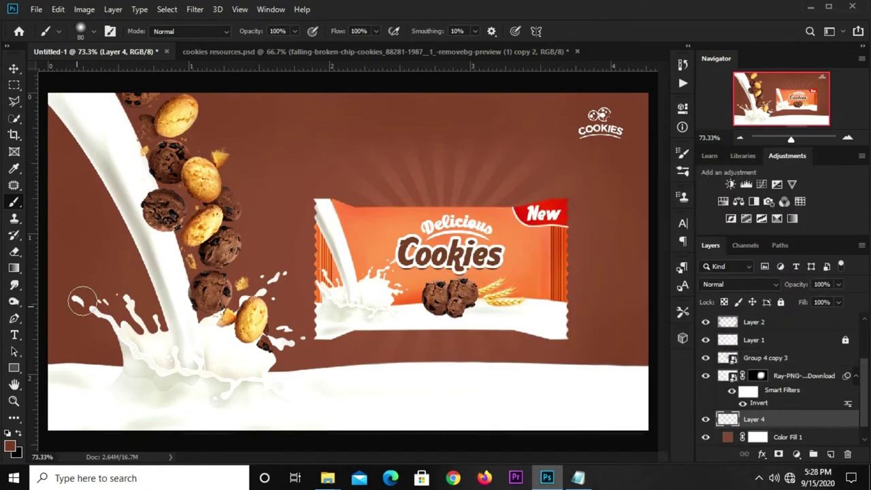
click(11, 448)
right_click(587, 424)
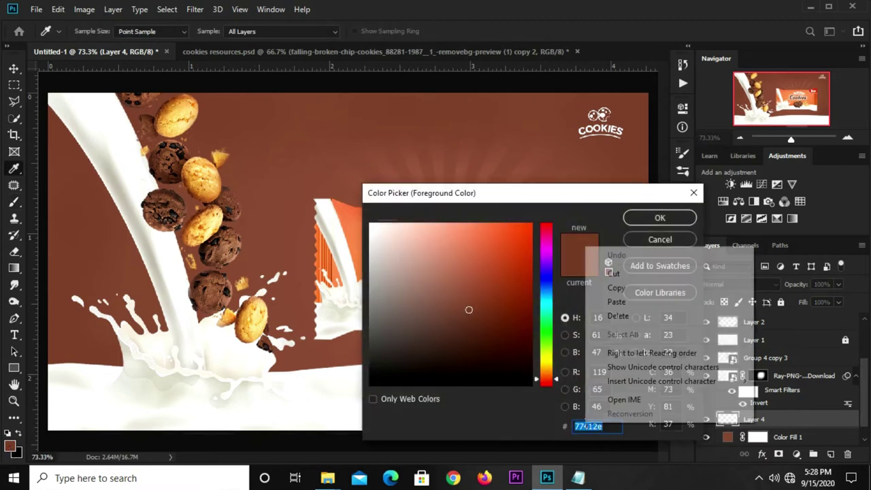
click(615, 302)
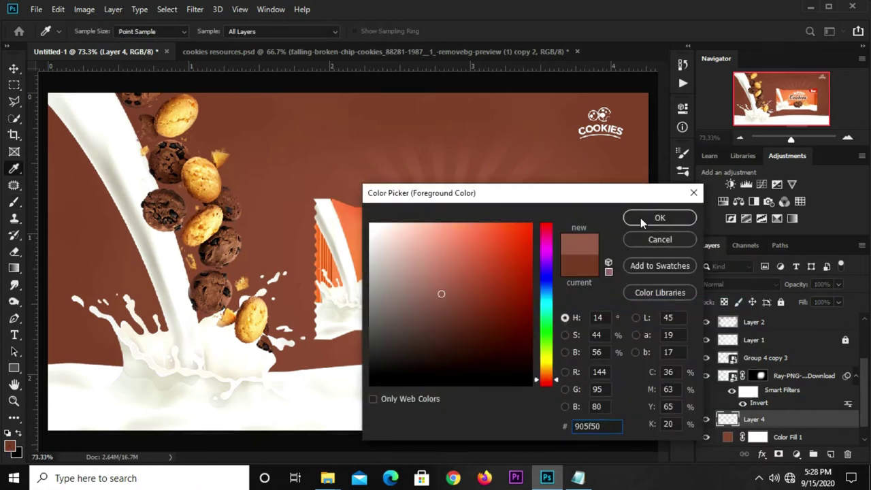
click(642, 222)
key(bracketright)
key(bracketright)
key(bracketright)
key(bracketright)
key(bracketright)
key(bracketleft)
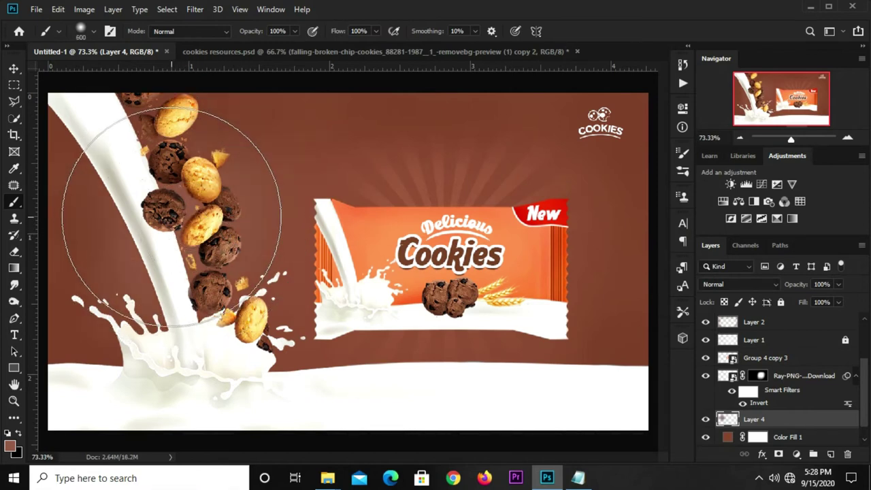
Blend Layer 4's brown glow in Screen mode at 11% opacity, toggling it to compare.
key(v)
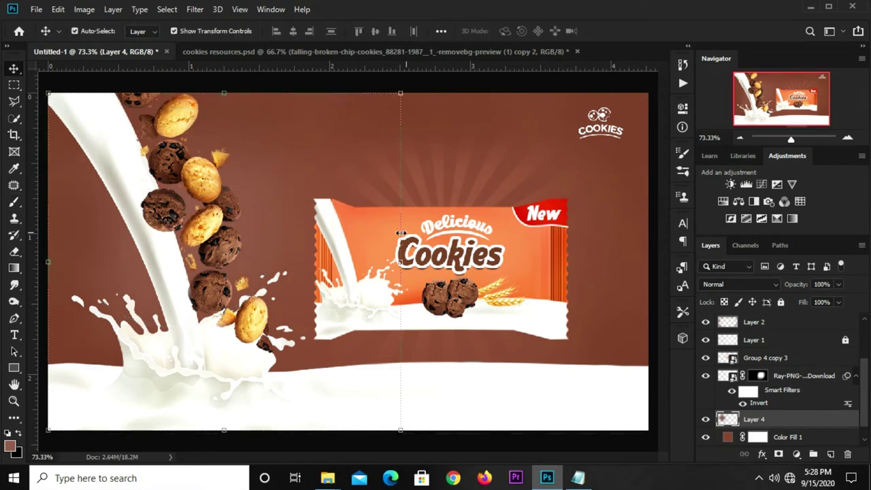
click(741, 284)
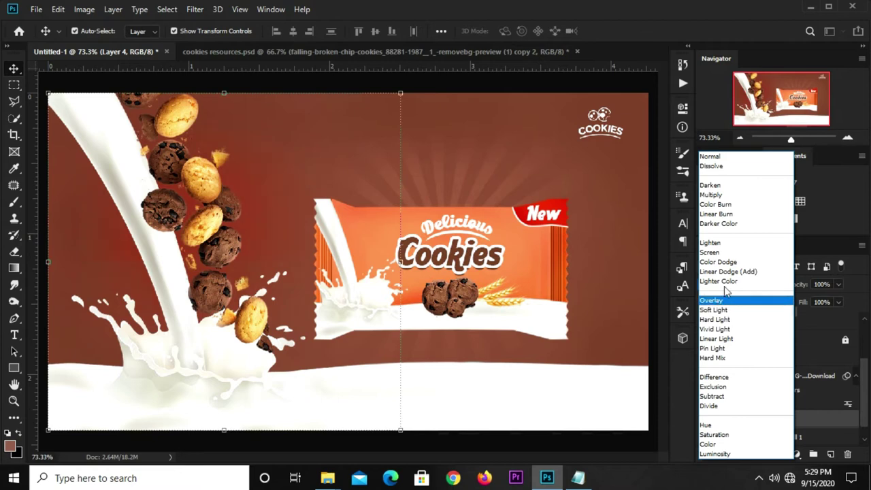
click(712, 253)
click(838, 285)
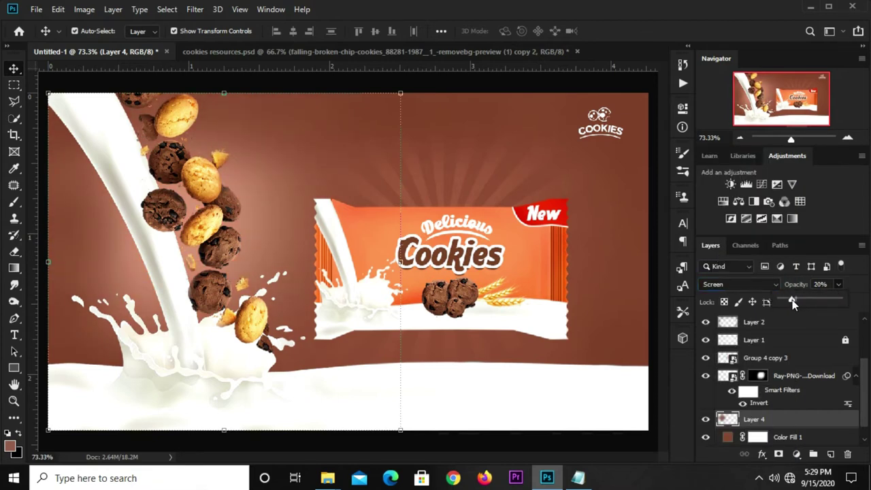
drag(791, 302, 787, 302)
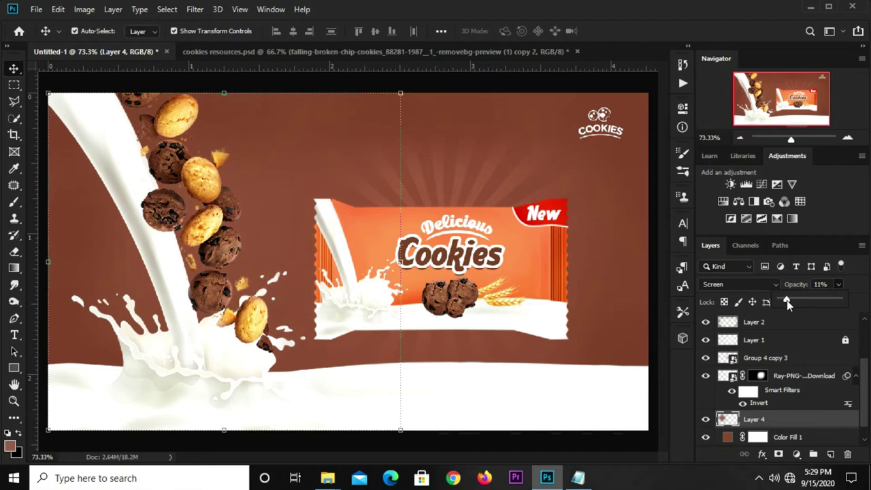
click(705, 419)
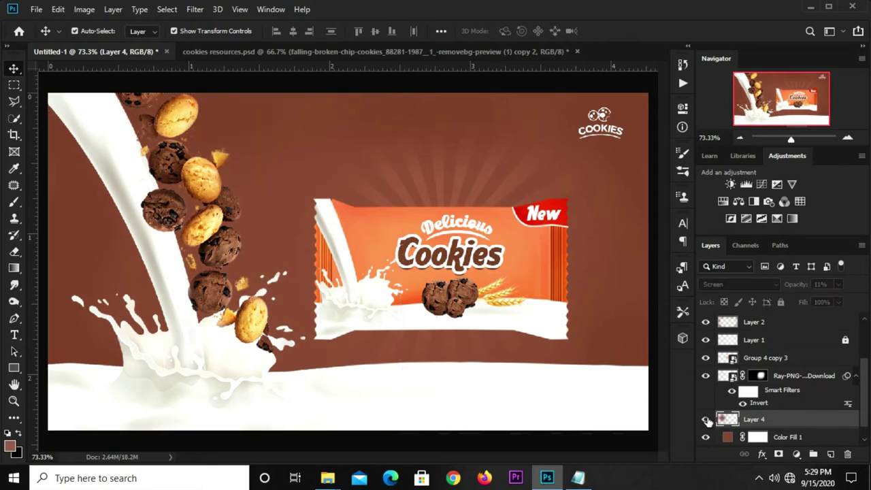
click(706, 419)
Zoom out slightly and return to the cookies resources.psd document.
click(534, 446)
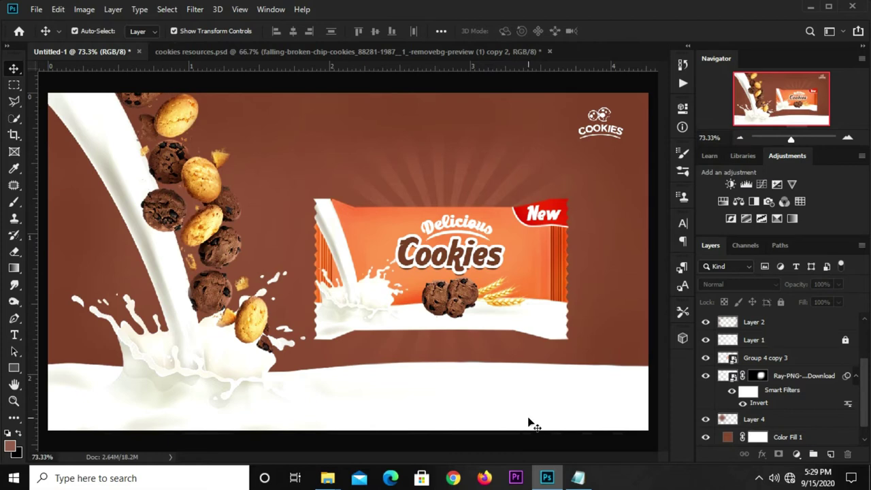
key(ctrl+minus)
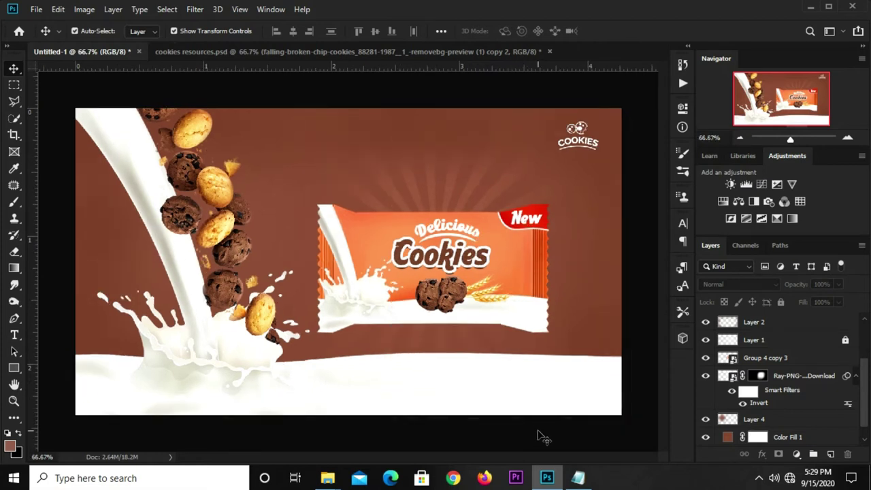
click(294, 51)
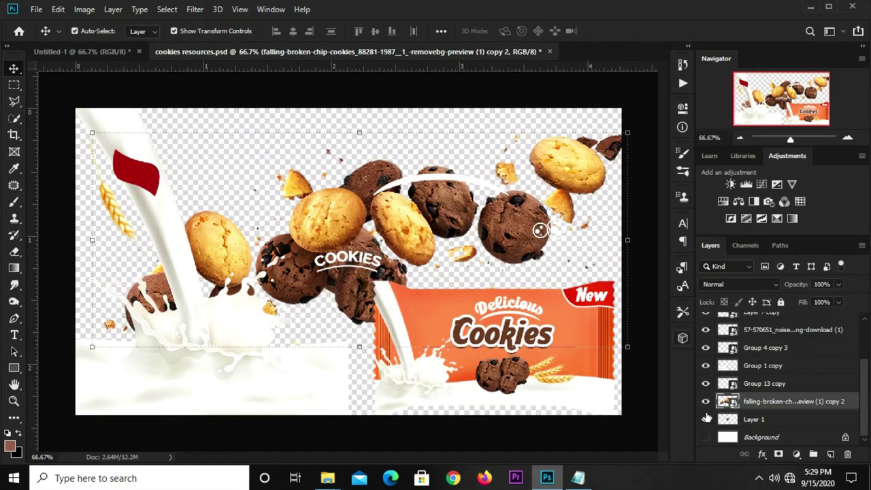
Copy the round chocolate-chip cookie from cookies resources into the Untitled-1 banner.
click(705, 402)
click(536, 431)
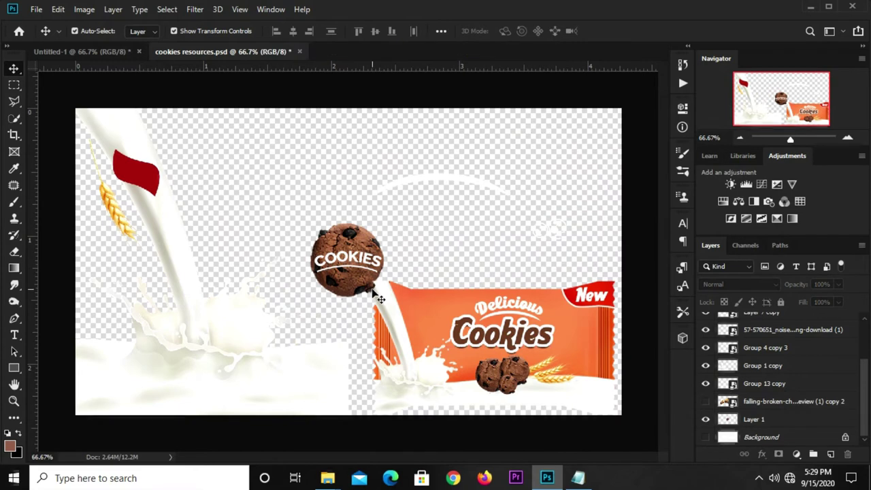
click(357, 291)
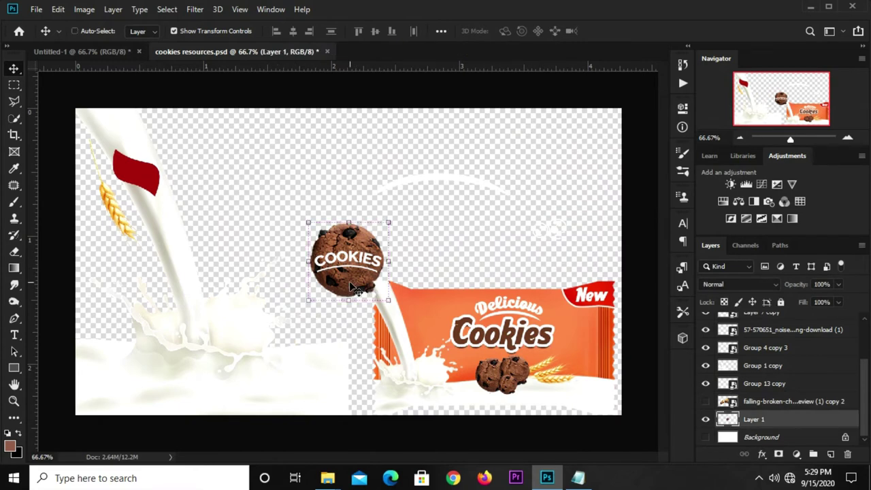
click(82, 51)
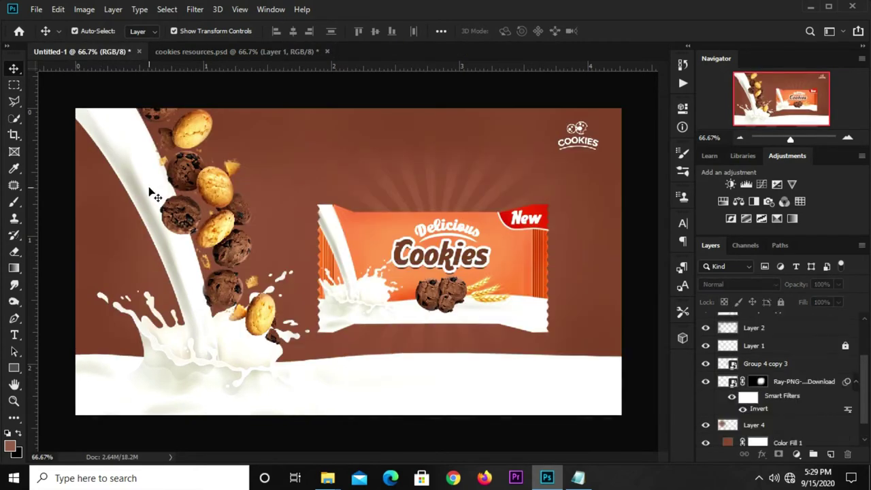
drag(156, 199, 206, 233)
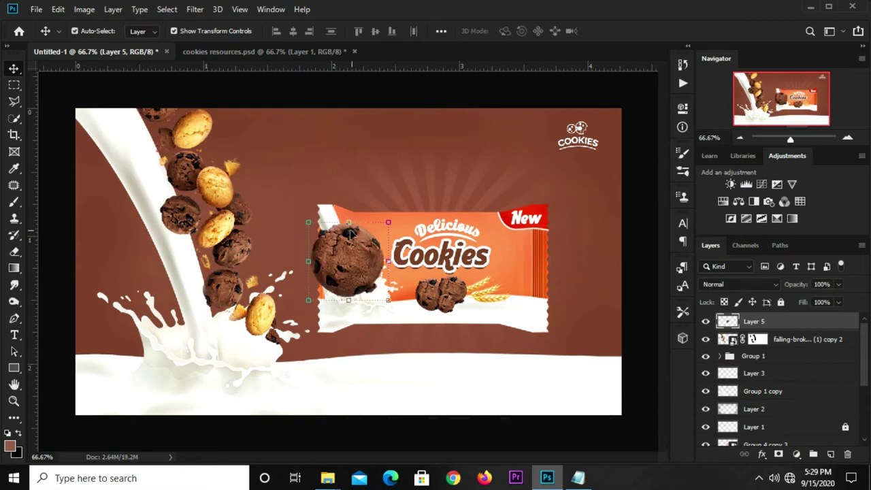
Convert the new cookie's Layer 5 into a smart object.
click(368, 221)
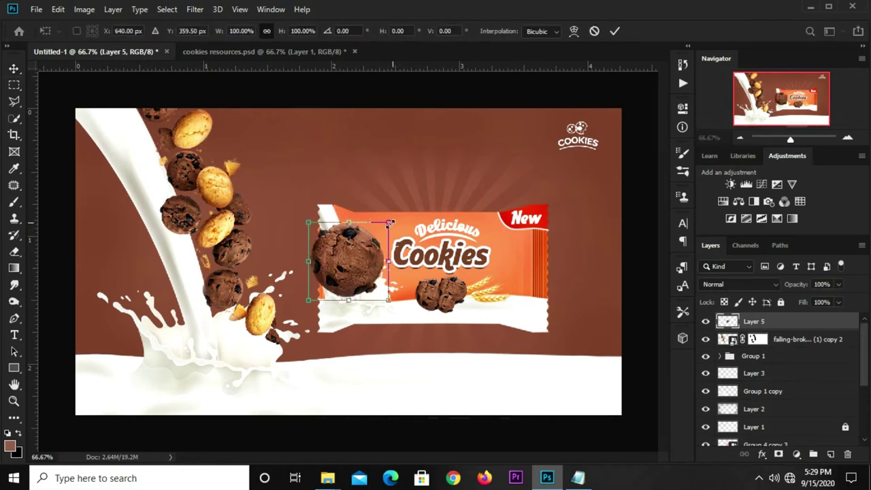
click(614, 31)
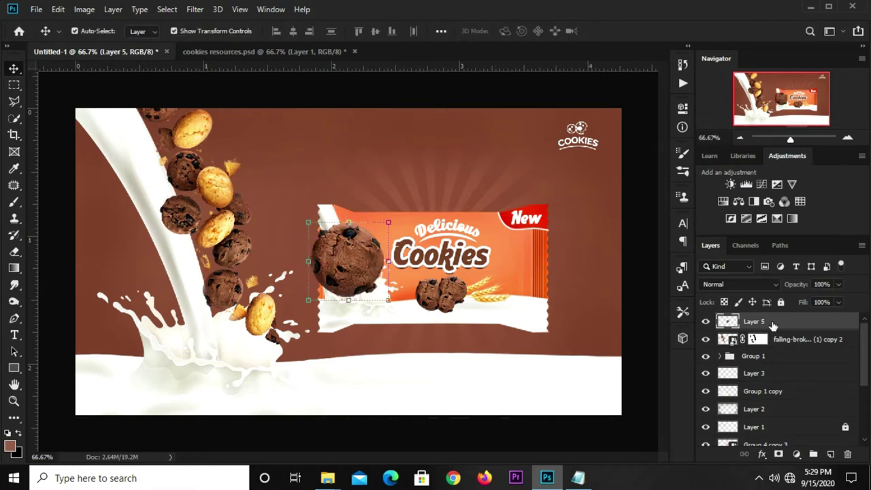
right_click(772, 325)
click(619, 176)
Scale the cookie down to about 53% and shift it left.
key(ctrl+t)
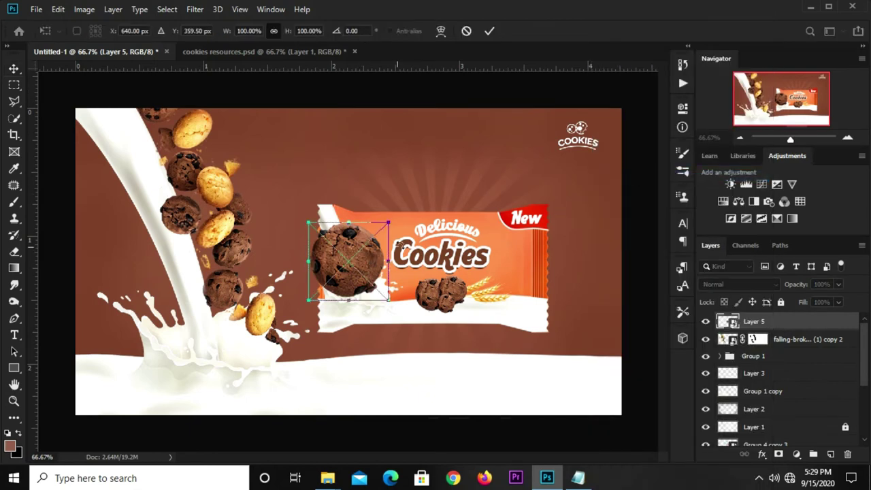
drag(387, 220, 380, 229)
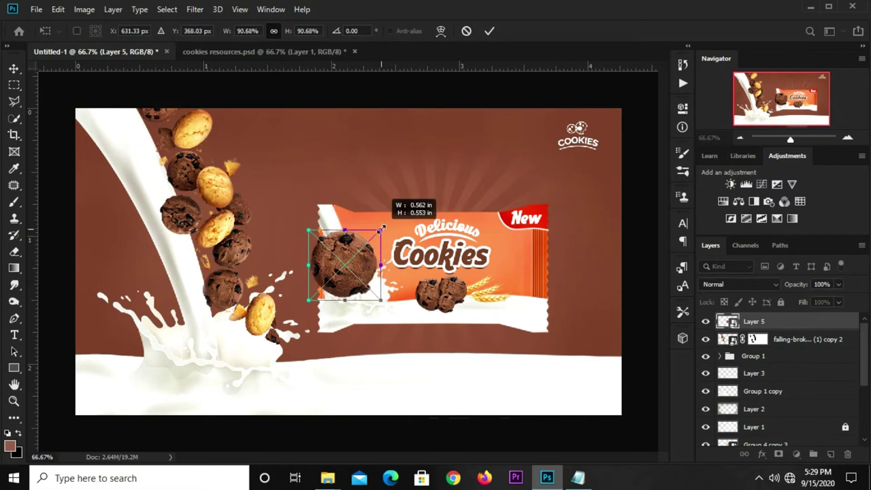
drag(346, 271, 192, 250)
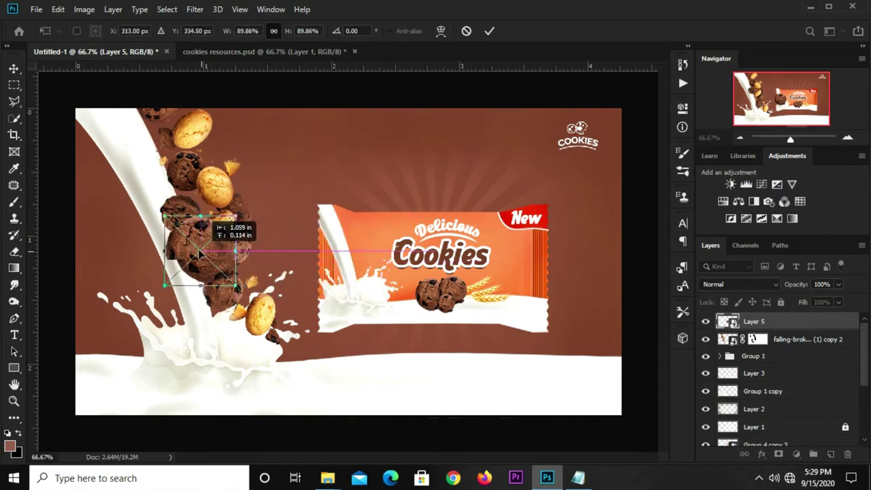
mouse_move(157, 275)
mouse_down()
mouse_move(181, 251)
mouse_move(192, 215)
mouse_up()
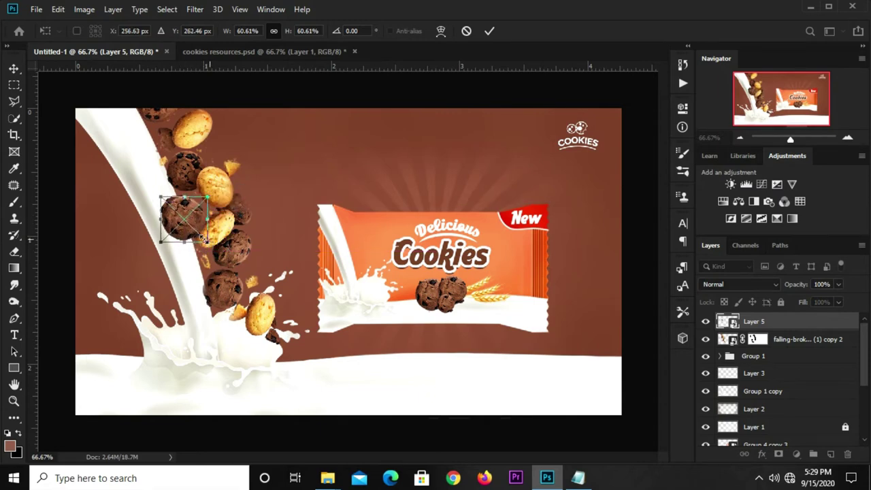
drag(208, 247, 201, 235)
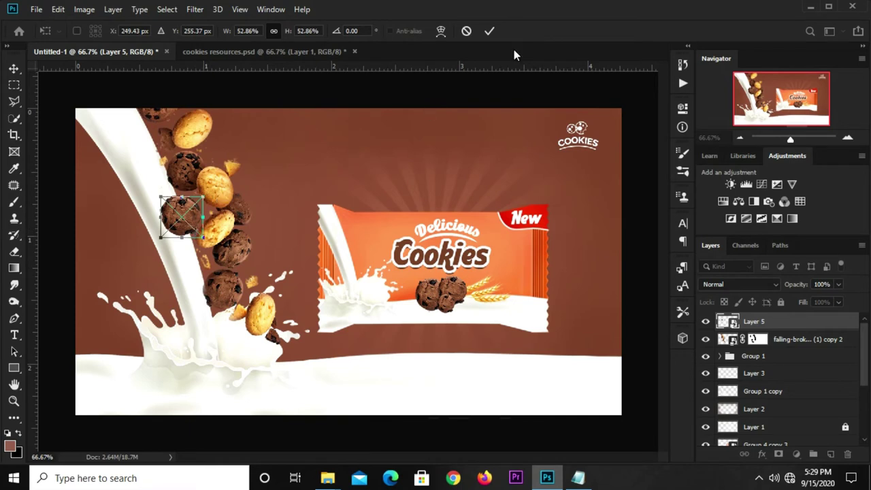
click(490, 31)
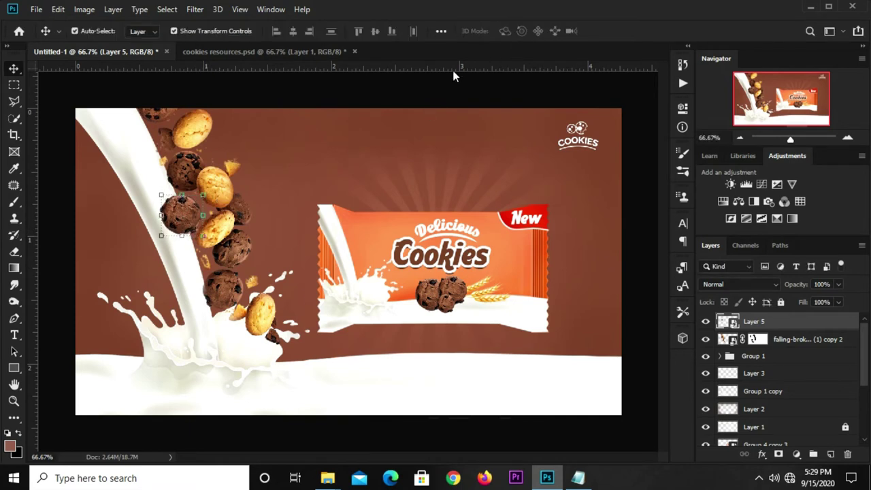
Move the small cookie down into the milk splash and add a layer mask to Layer 5.
drag(189, 217, 237, 363)
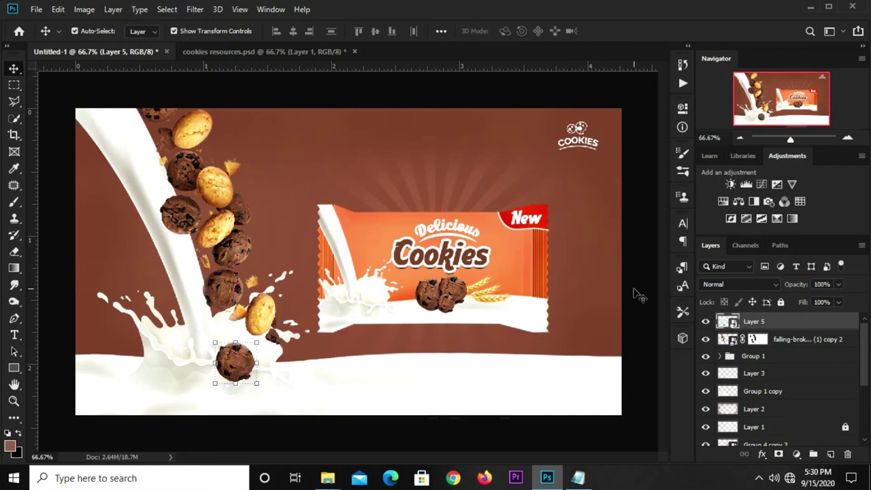
click(635, 295)
click(234, 359)
click(778, 453)
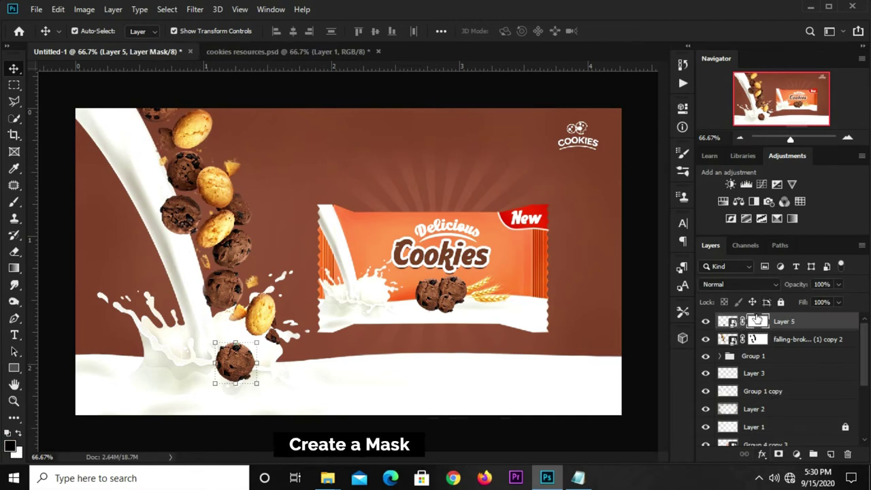
click(251, 371)
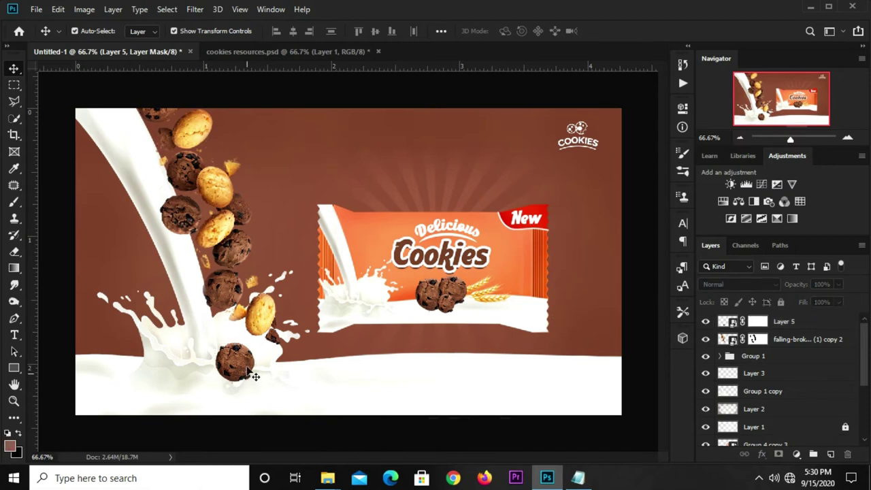
Lower Layer 5's opacity to about 18% so the milk shows through.
scroll(231, 367, up, 1)
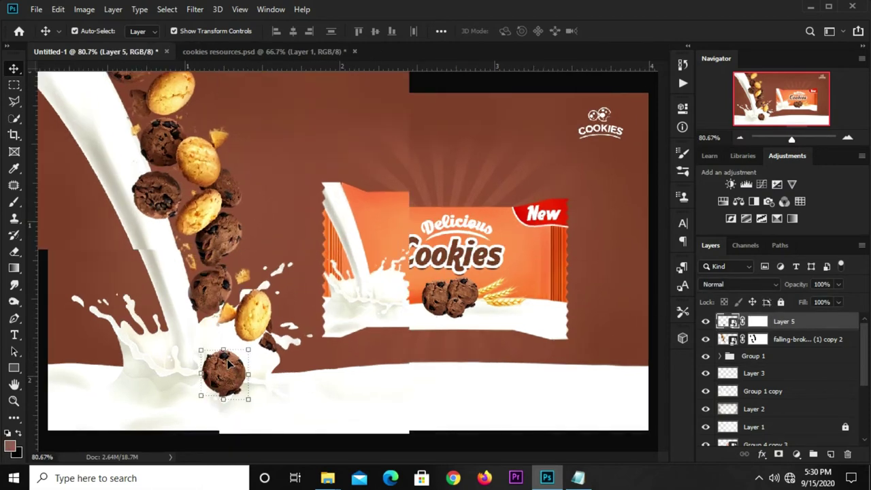
scroll(227, 371, up, 1)
scroll(224, 387, up, 1)
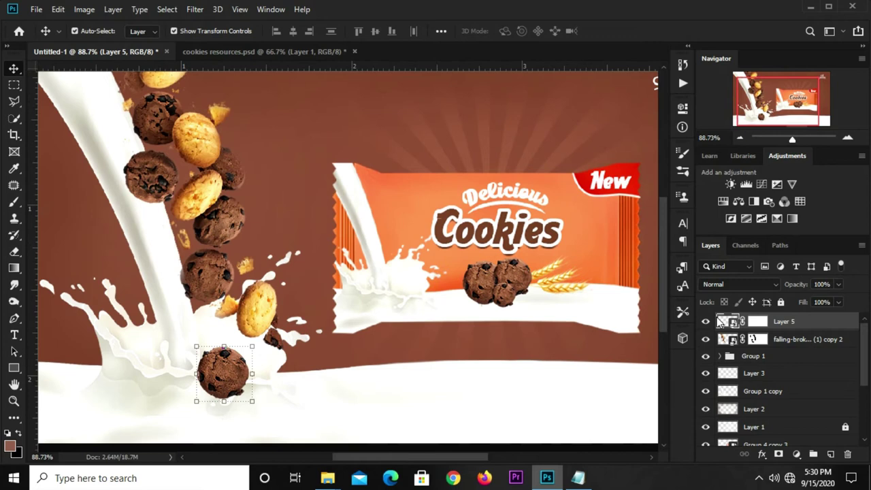
click(839, 284)
drag(814, 302, 794, 302)
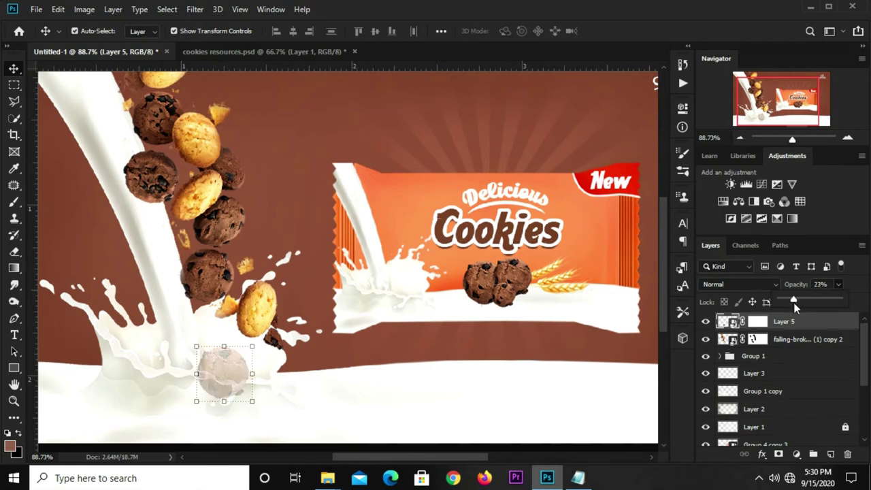
scroll(196, 356, up, 1)
scroll(204, 364, up, 1)
scroll(225, 386, up, 1)
scroll(227, 388, up, 1)
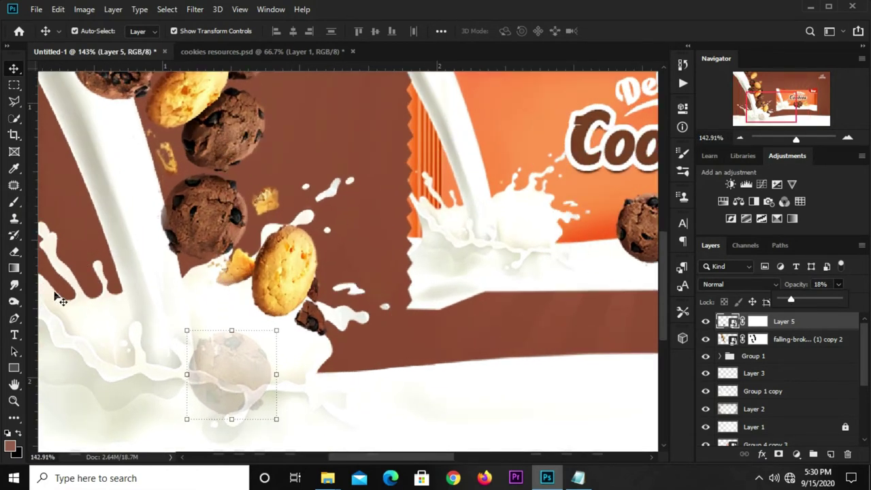
With the Pen Tool, trace a closed path along the milk surface and around the cookie's bottom.
click(15, 320)
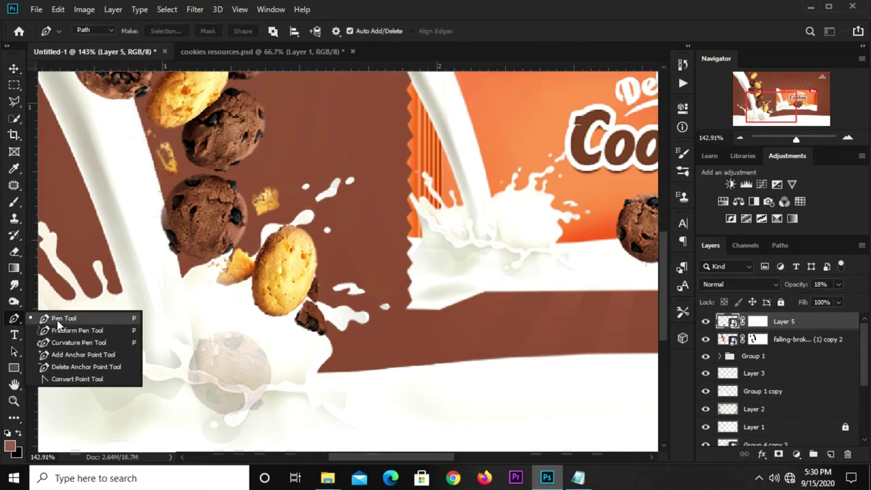
click(58, 324)
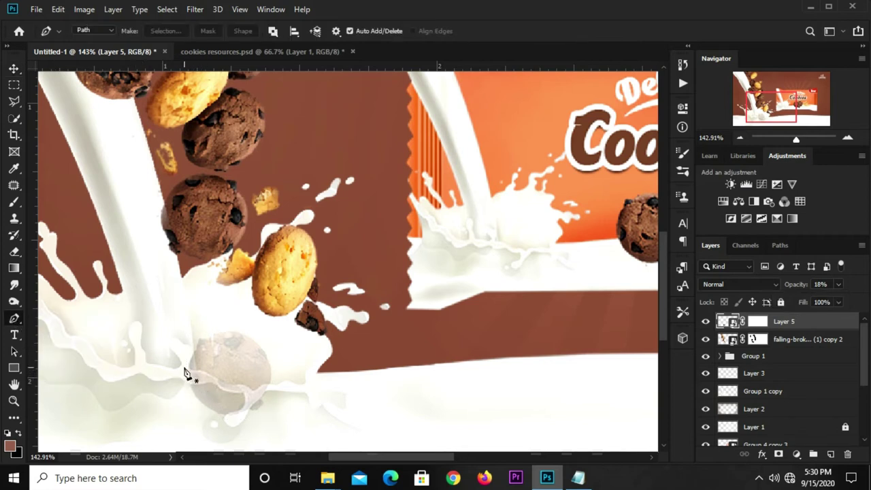
click(187, 368)
scroll(201, 374, up, 2)
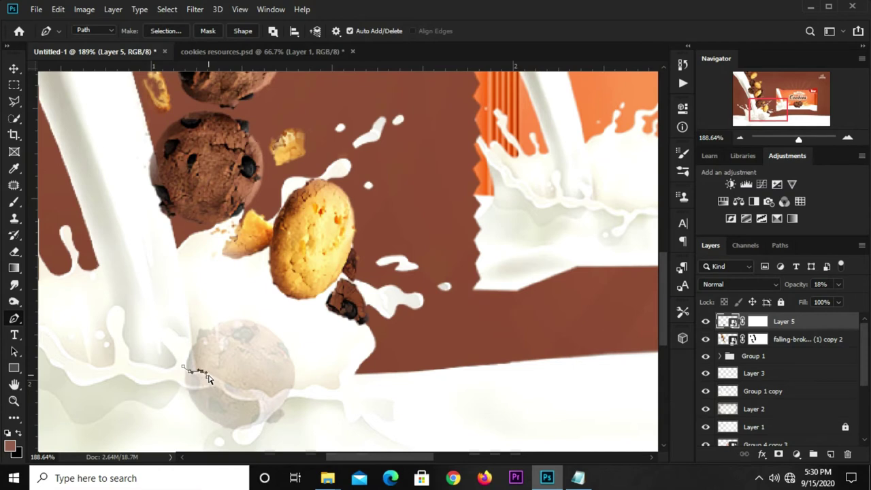
click(216, 378)
drag(284, 395, 278, 393)
click(300, 425)
click(275, 444)
click(197, 444)
click(163, 411)
click(182, 368)
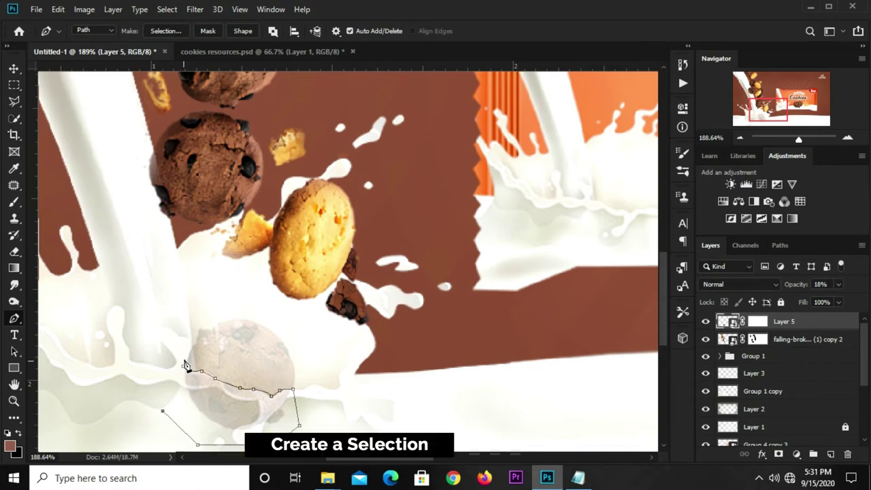
right_click(215, 413)
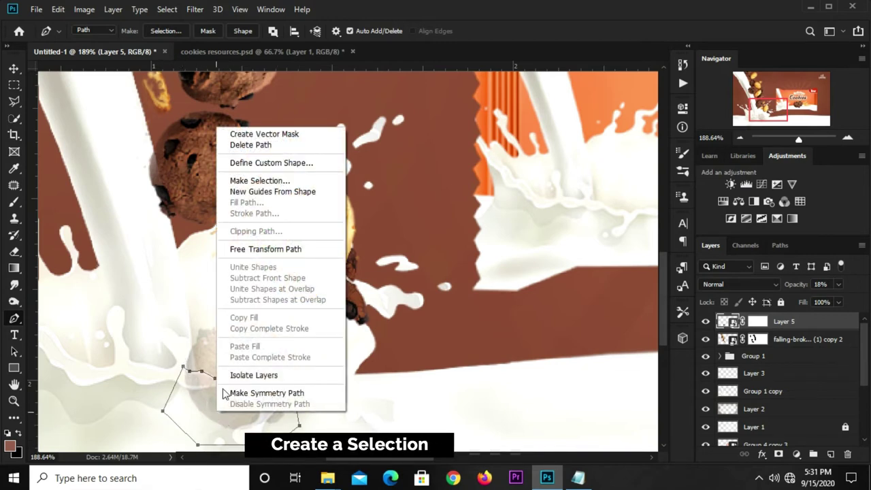
Turn the path into a 0.5 px feathered selection and reset colours to default black and white.
click(250, 182)
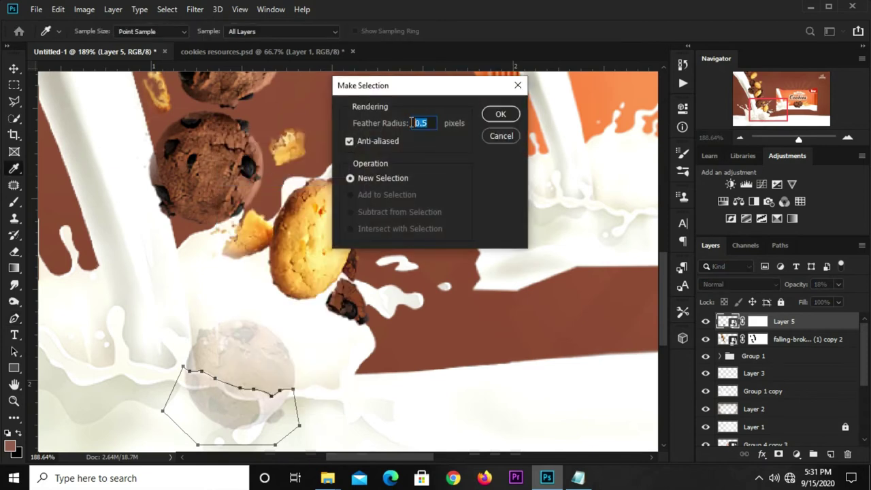
click(500, 114)
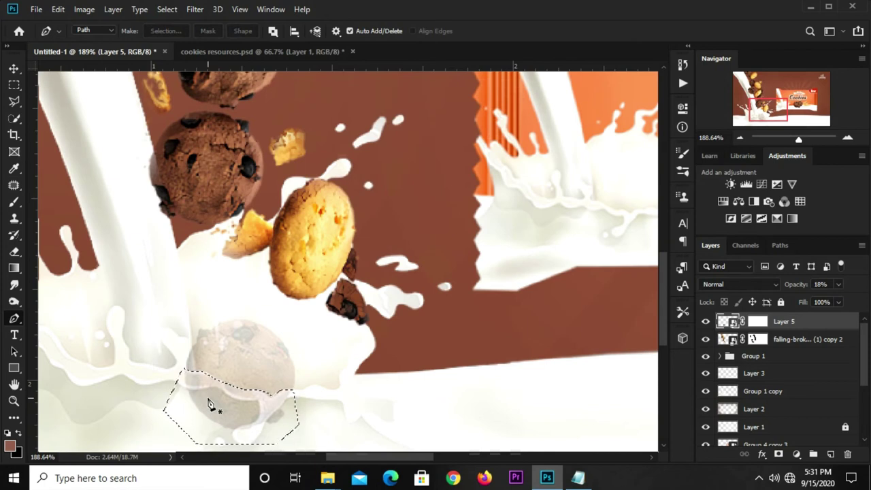
right_click(14, 85)
click(51, 88)
click(7, 433)
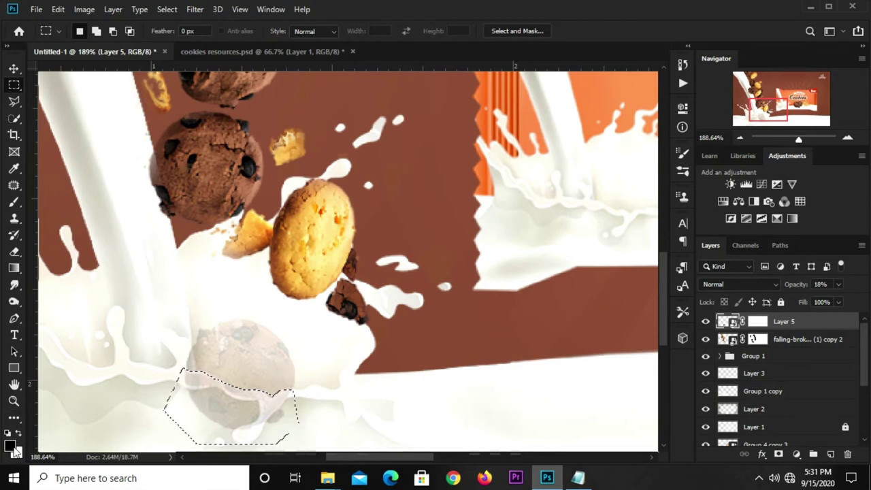
right_click(218, 413)
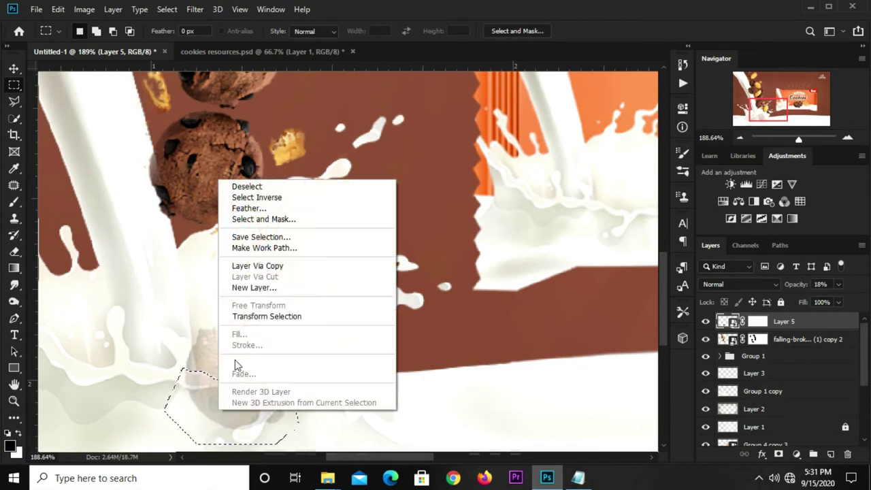
key(Escape)
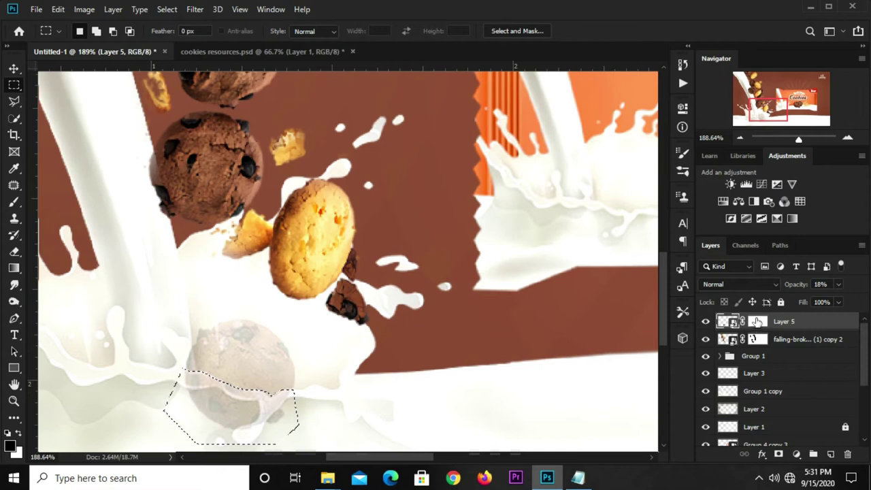
Fill the selected area of Layer 5's mask with black foreground colour, then deselect.
click(757, 321)
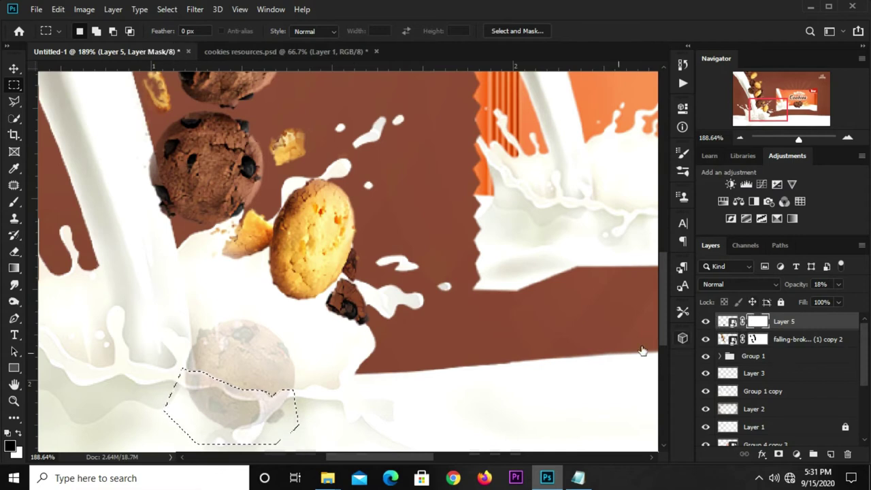
right_click(231, 409)
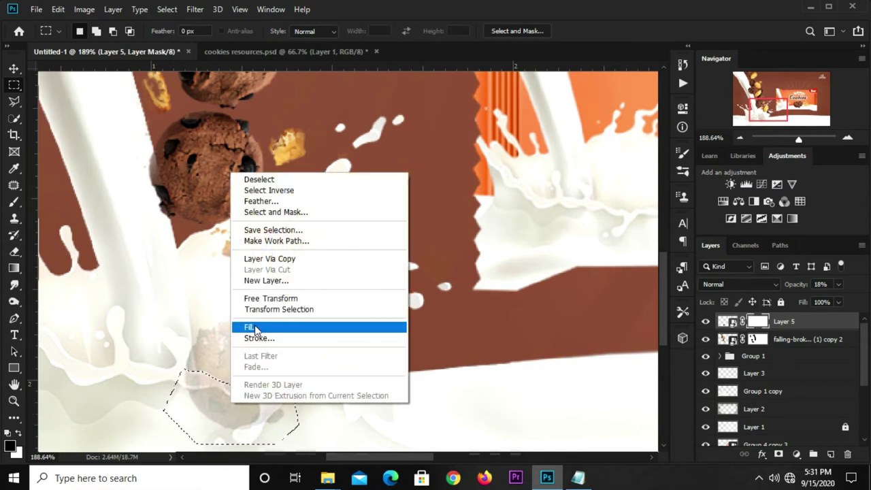
click(254, 325)
click(443, 109)
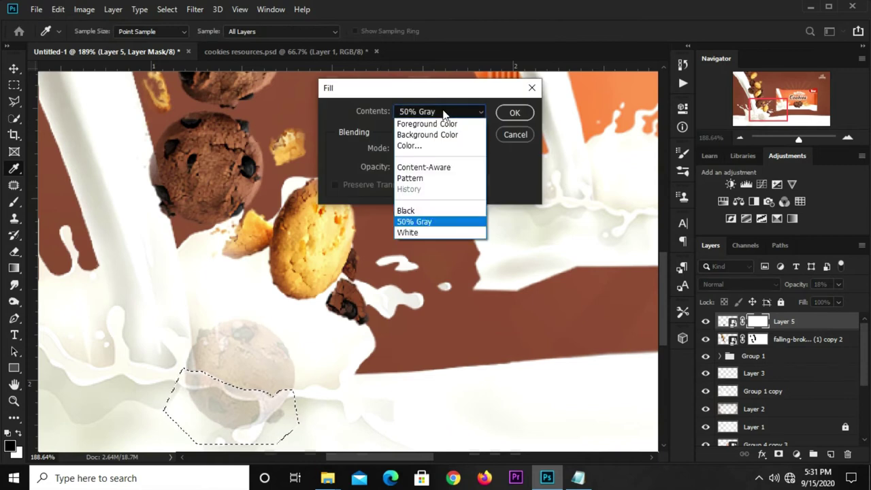
click(441, 123)
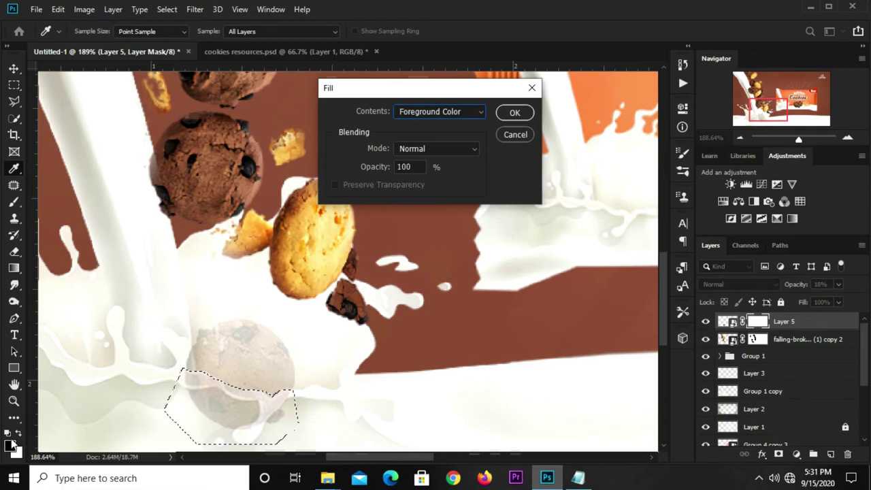
click(515, 112)
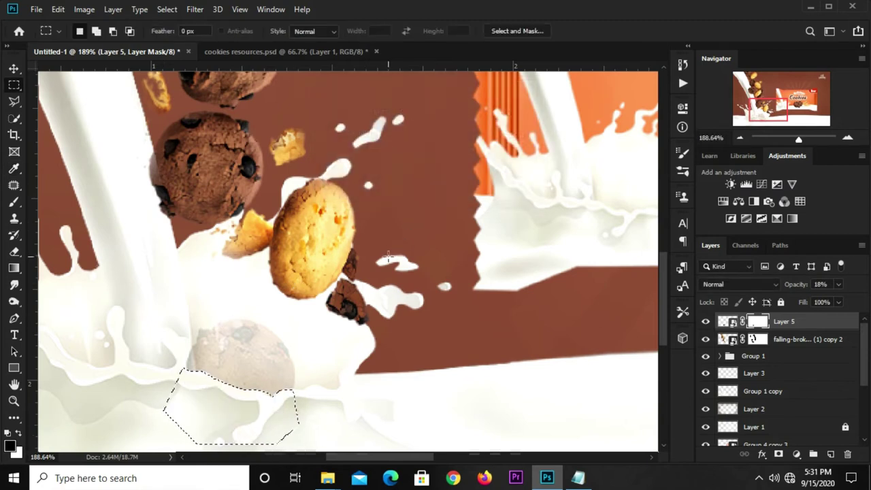
key(ctrl+d)
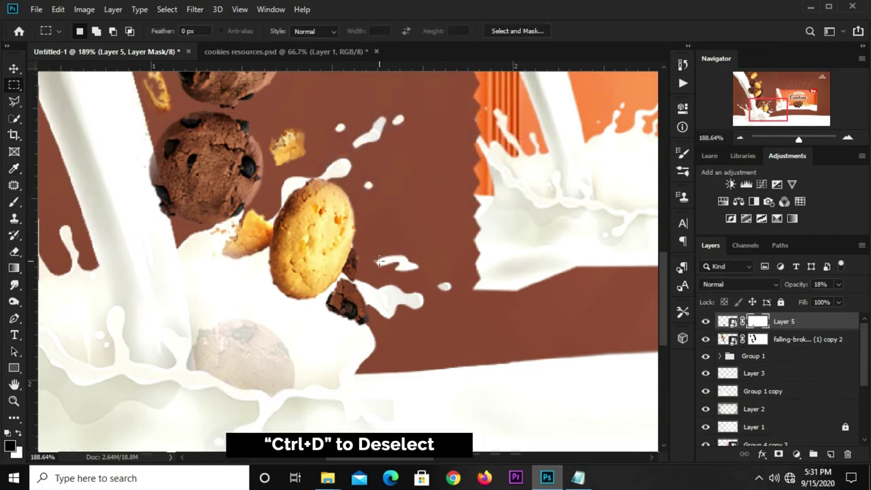
Fit the image in view and restore Layer 5's opacity to 100%.
key(v)
key(ctrl+0)
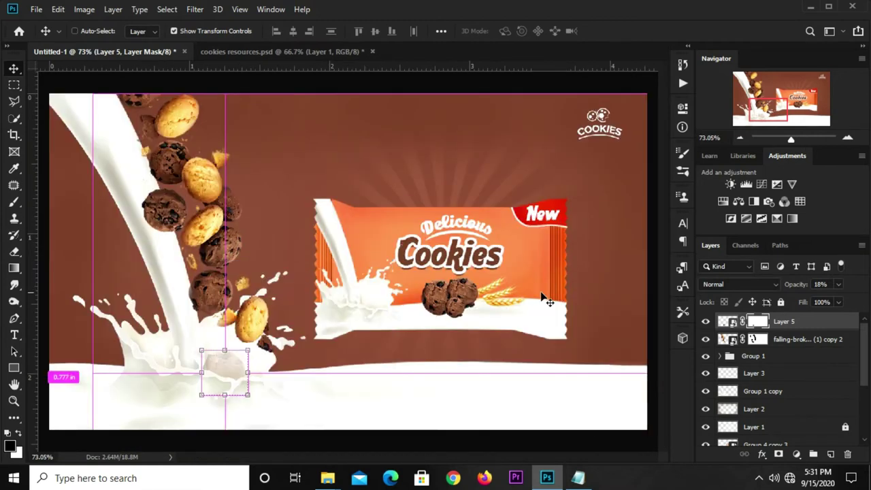
key(ctrl)
click(838, 284)
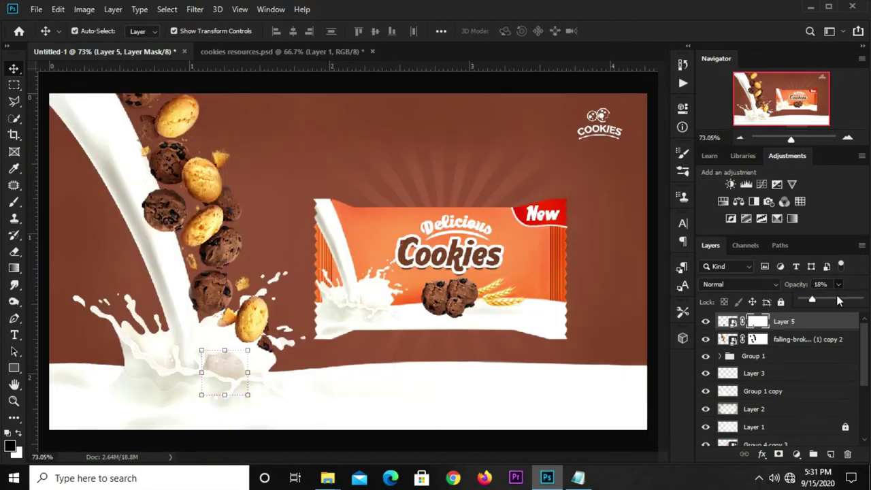
drag(811, 300, 869, 306)
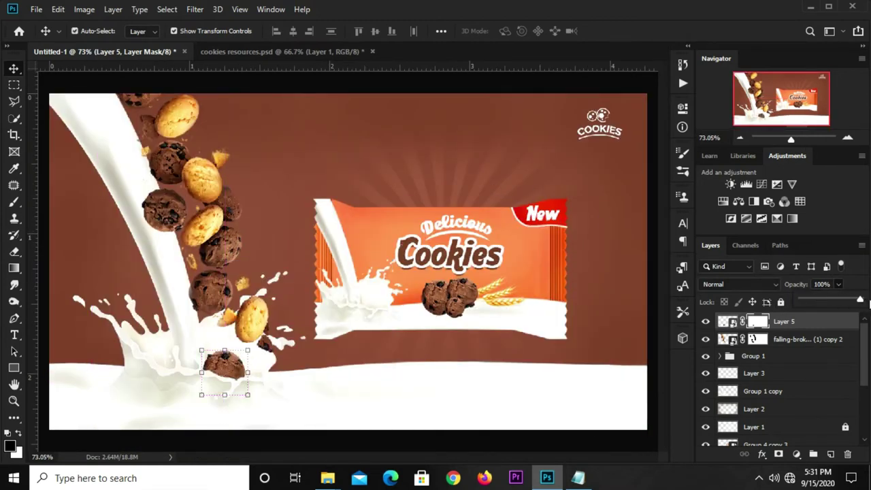
click(405, 81)
scroll(411, 89, down, 1)
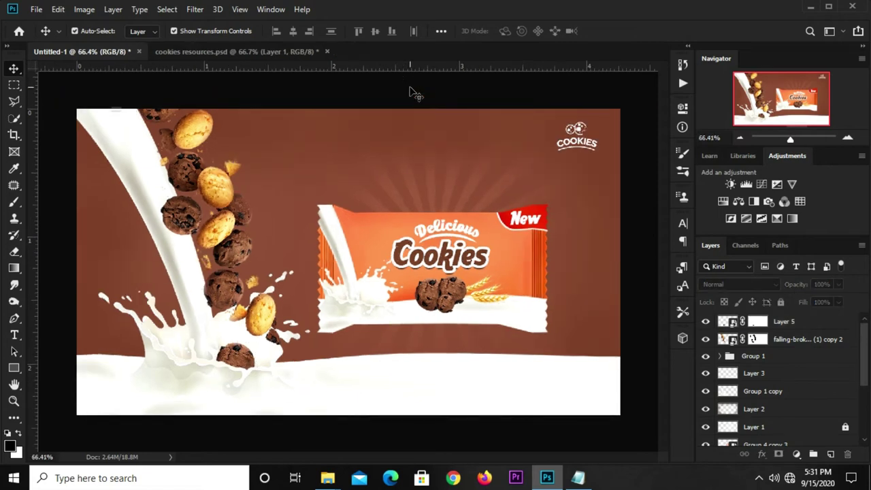
Nudge the cookie package slightly down.
click(417, 294)
drag(417, 288, 418, 293)
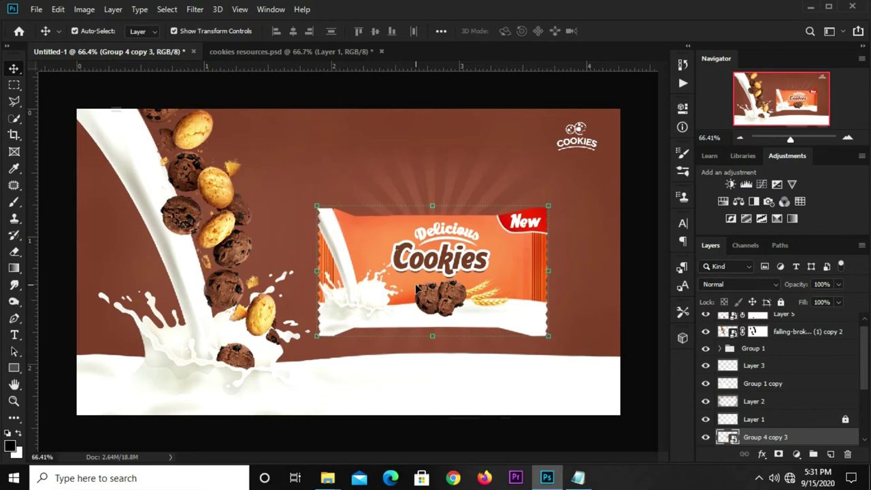
click(406, 103)
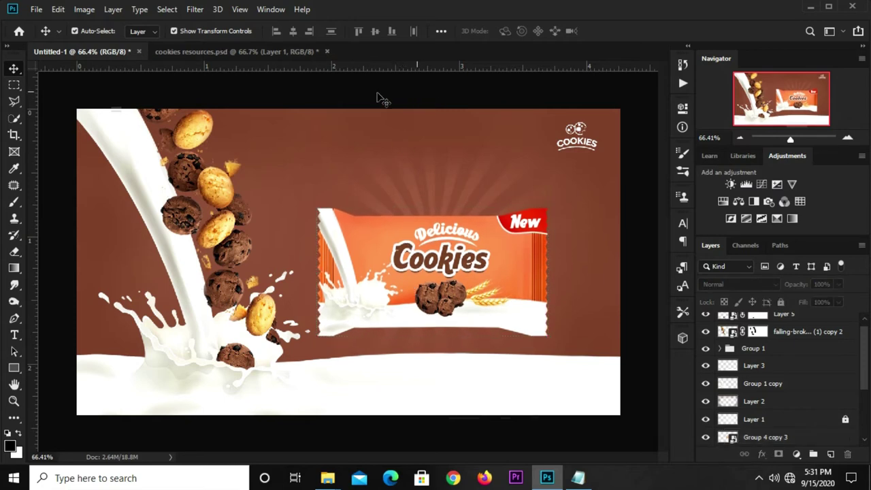
Bring the wheat stalk from cookies resources into the banner's left side.
click(203, 51)
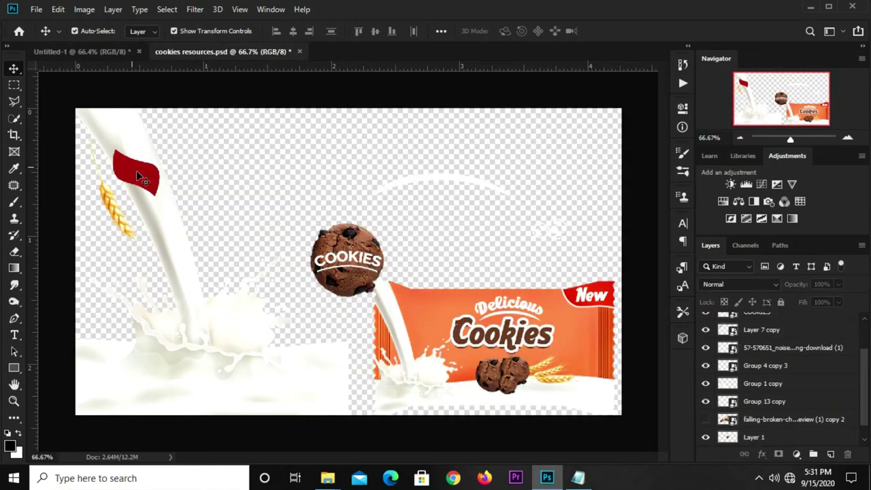
key(ctrl+v)
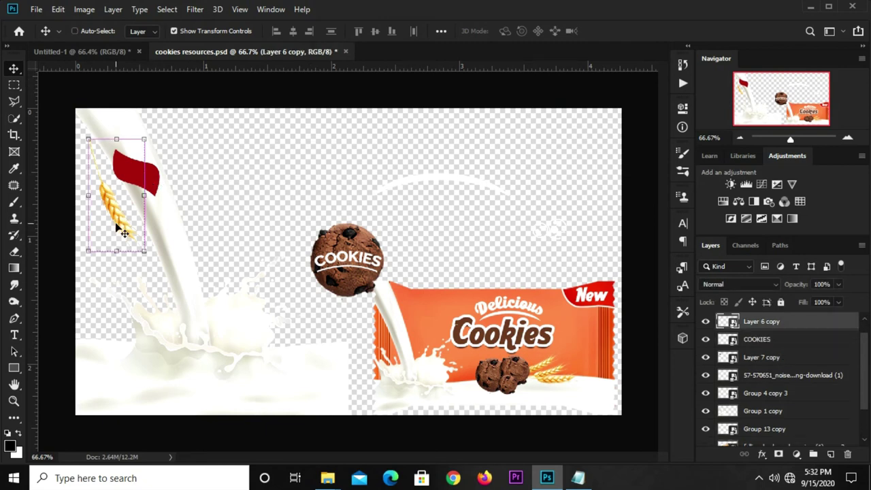
click(82, 51)
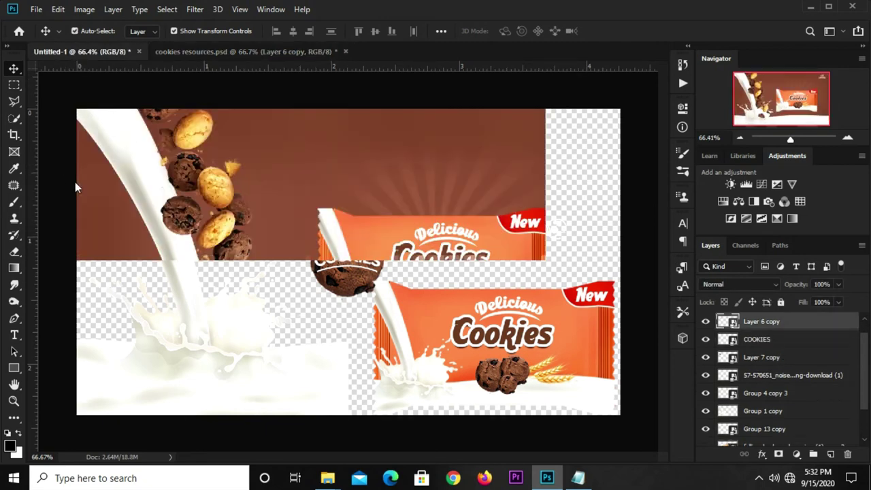
key(ctrl+v)
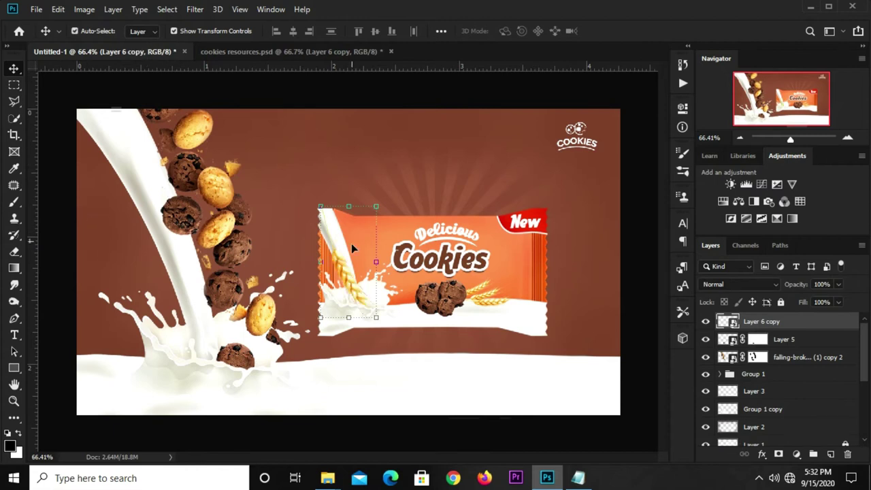
drag(339, 269, 112, 232)
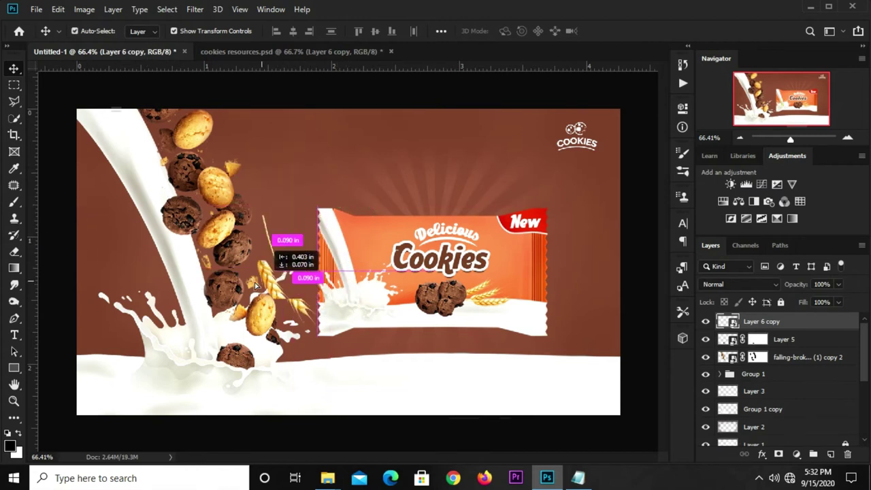
Shrink and rotate the wheat stalk.
key(ctrl+t)
mouse_move(102, 217)
mouse_down()
mouse_move(131, 307)
mouse_move(111, 204)
mouse_up()
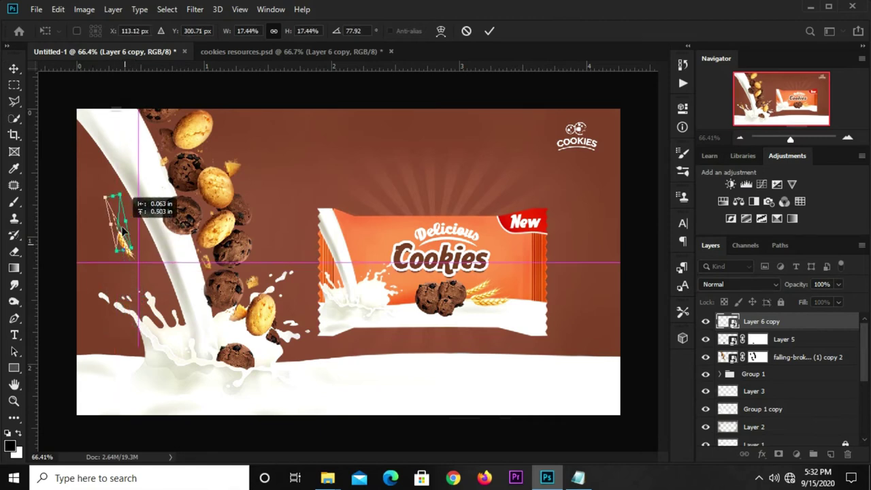
drag(91, 173, 95, 183)
key(Return)
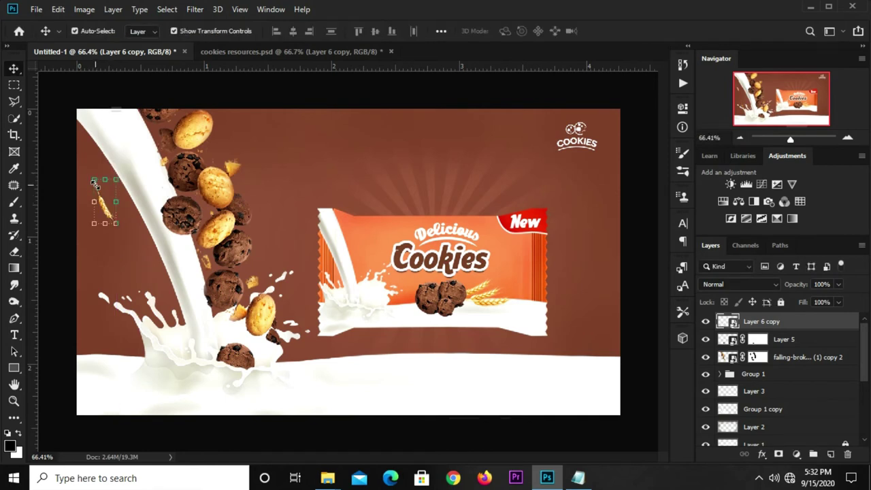
Duplicate the wheat stalk and move and rotate the copy lower down.
key(ctrl+j)
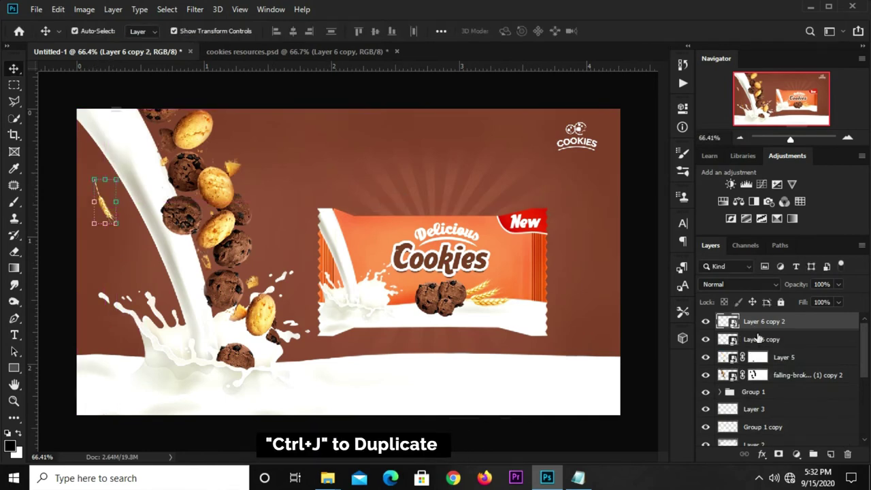
click(105, 219)
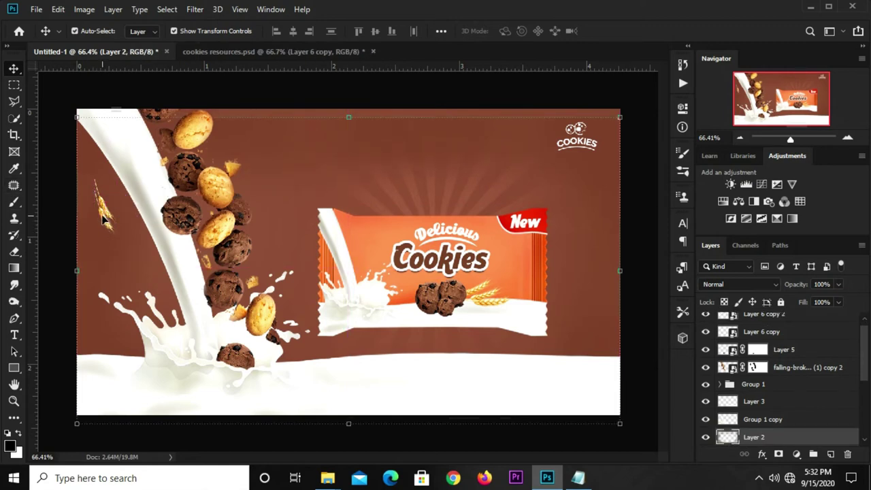
click(59, 230)
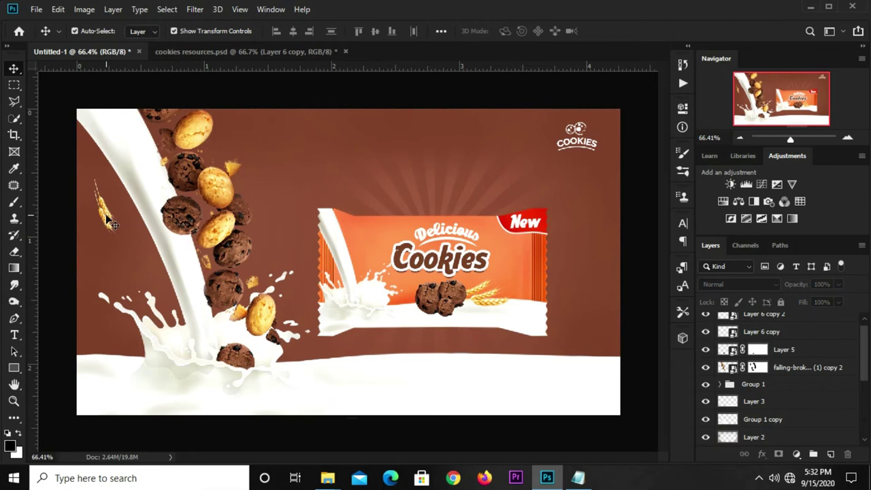
click(108, 222)
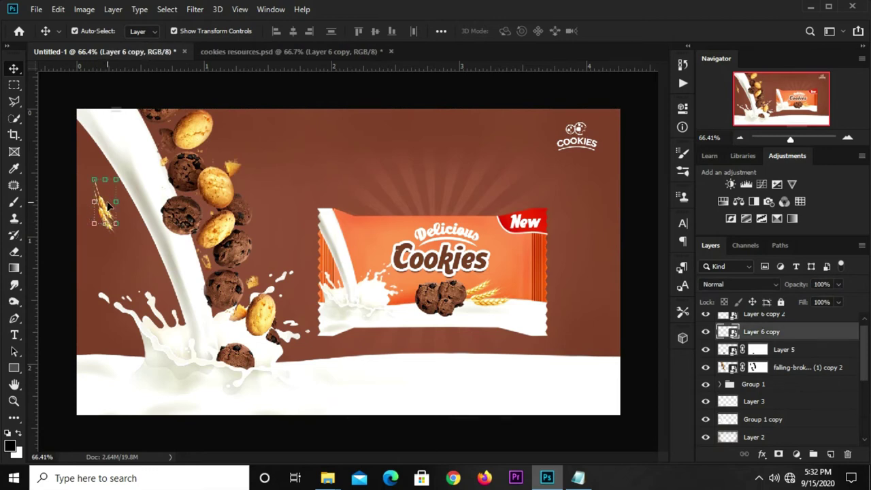
key(ctrl+t)
drag(116, 206, 127, 273)
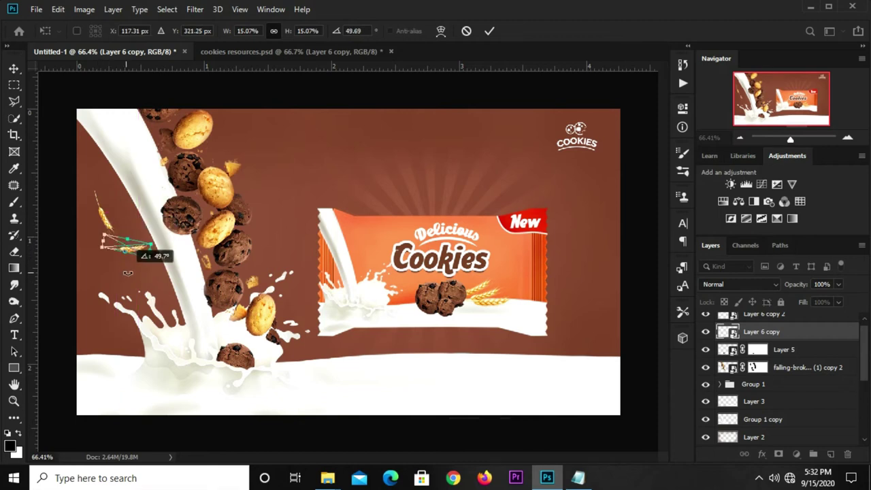
key(Return)
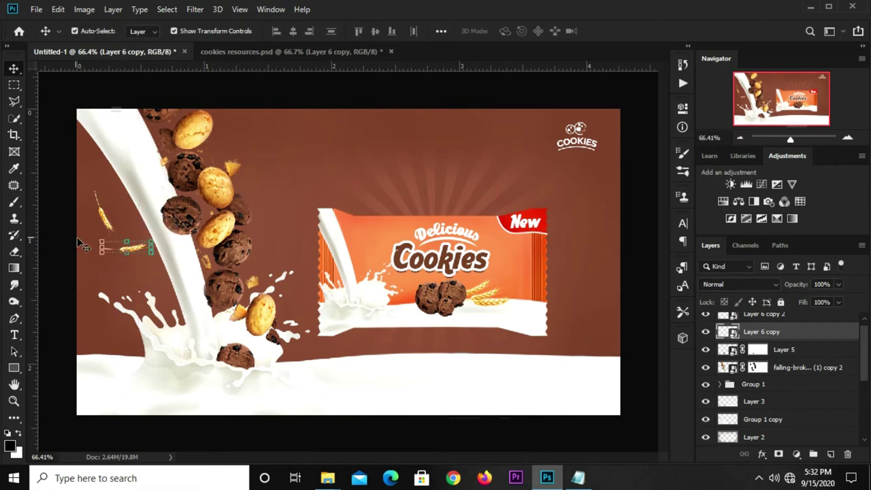
click(107, 219)
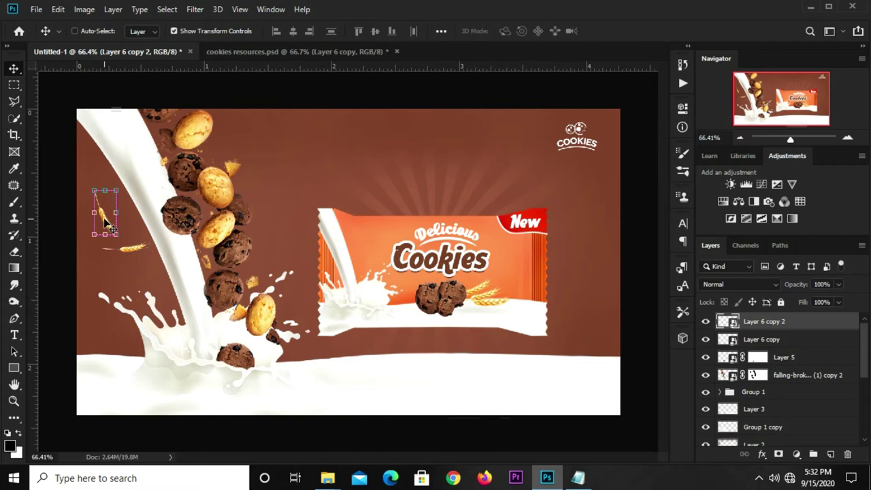
Add another wheat copy beside the milk stream, flipped horizontally.
key(ctrl+j)
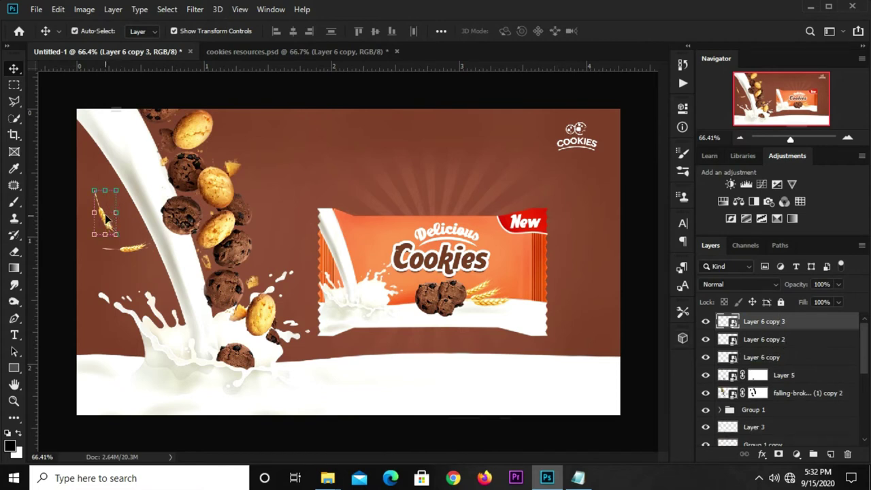
key(ctrl+t)
drag(108, 224, 154, 276)
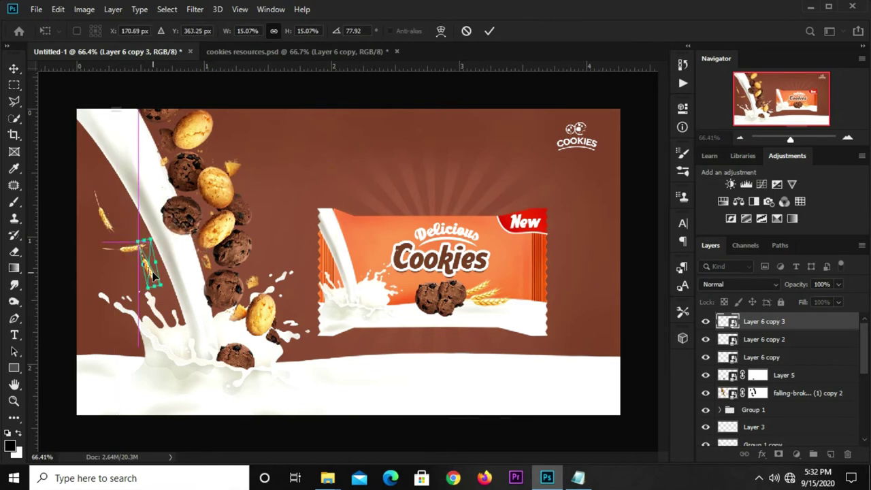
right_click(153, 275)
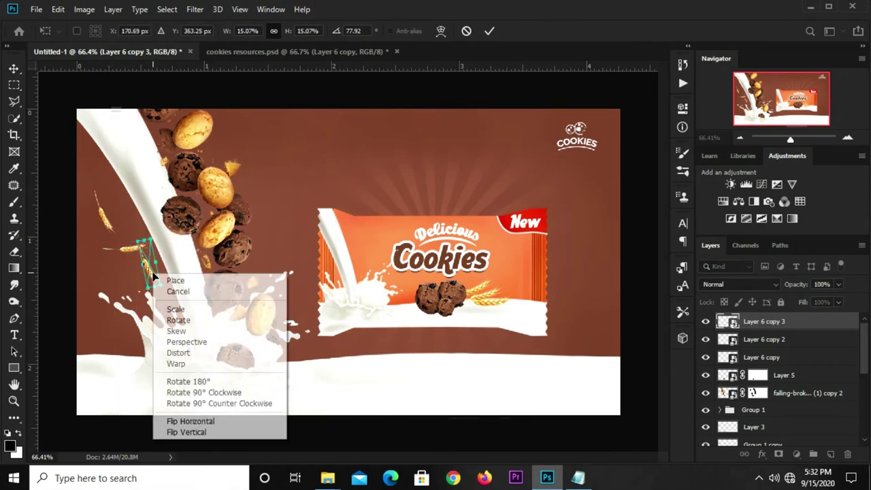
click(200, 425)
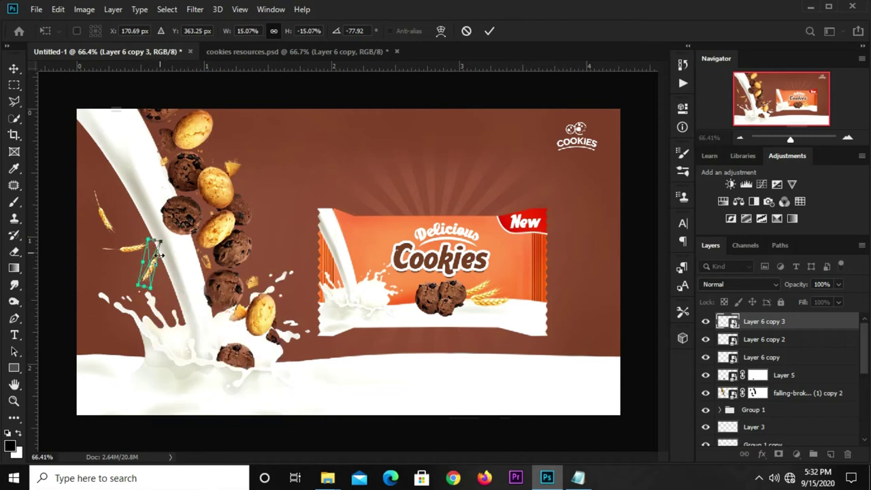
click(489, 31)
click(145, 224)
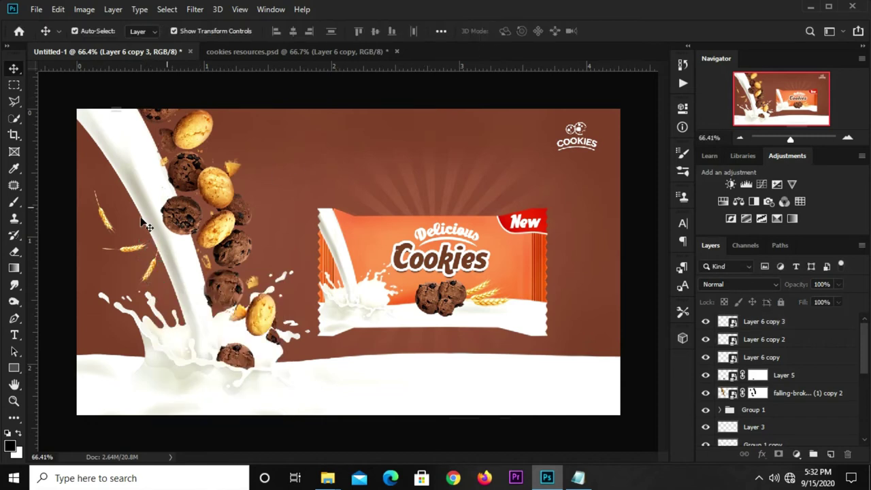
Duplicate the third stalk and place the fourth copy near the milk splash.
click(153, 275)
key(ctrl+j)
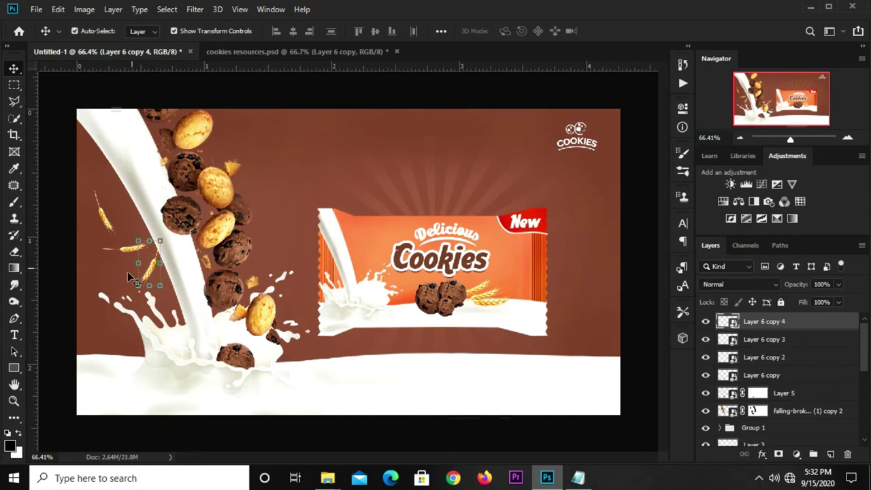
key(ctrl+t)
mouse_move(161, 294)
mouse_down()
mouse_move(182, 332)
mouse_move(171, 327)
mouse_up()
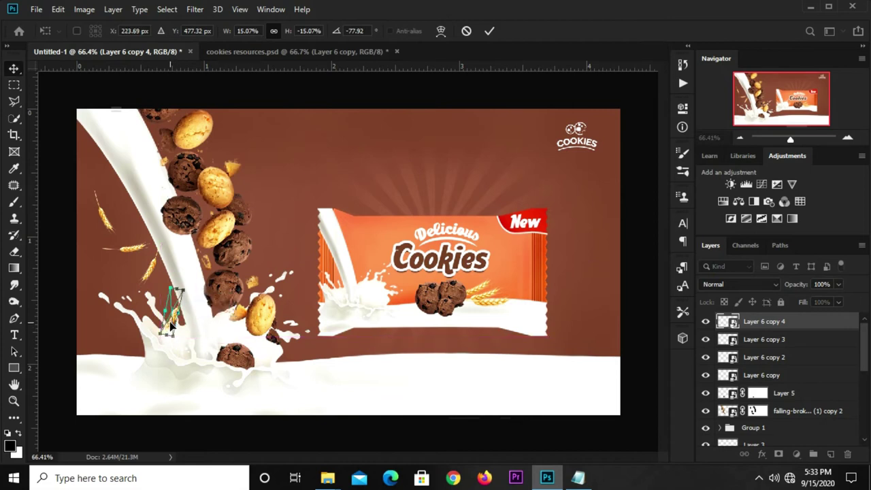
key(Return)
click(332, 84)
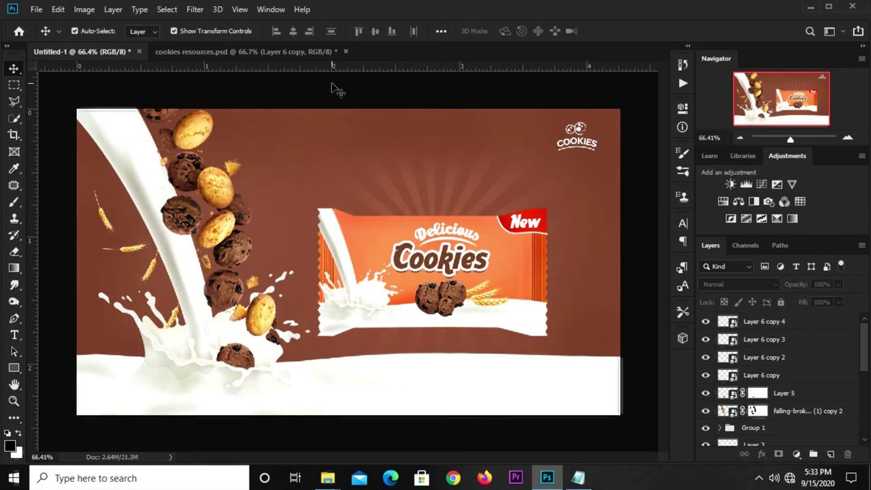
Copy the red ribbon shape from cookies resources and place it right of the package.
click(220, 51)
click(332, 99)
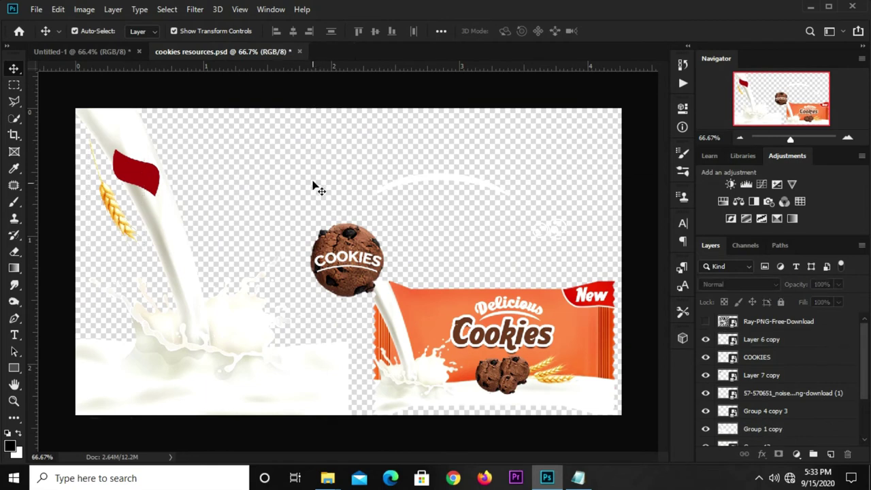
click(142, 172)
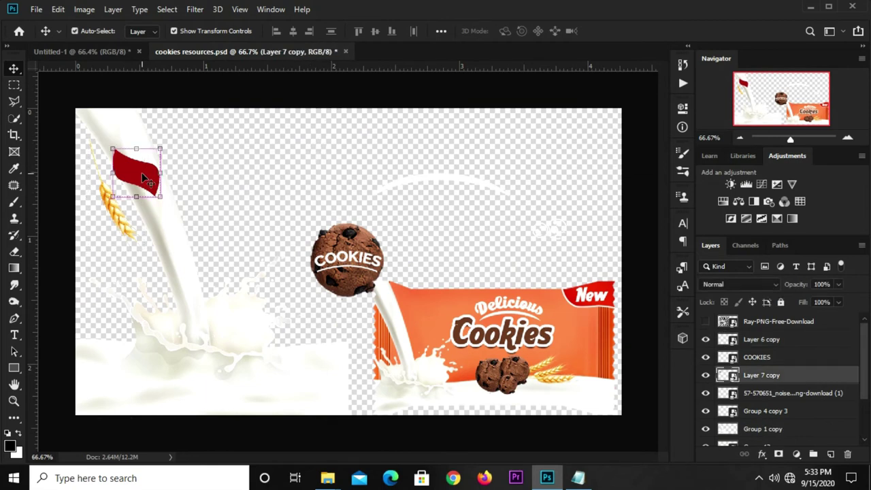
click(98, 51)
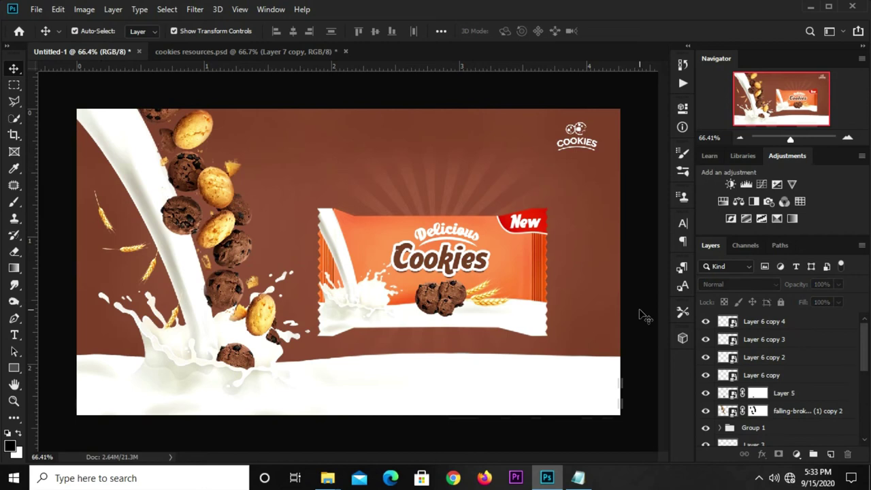
key(ctrl+v)
drag(347, 258, 588, 251)
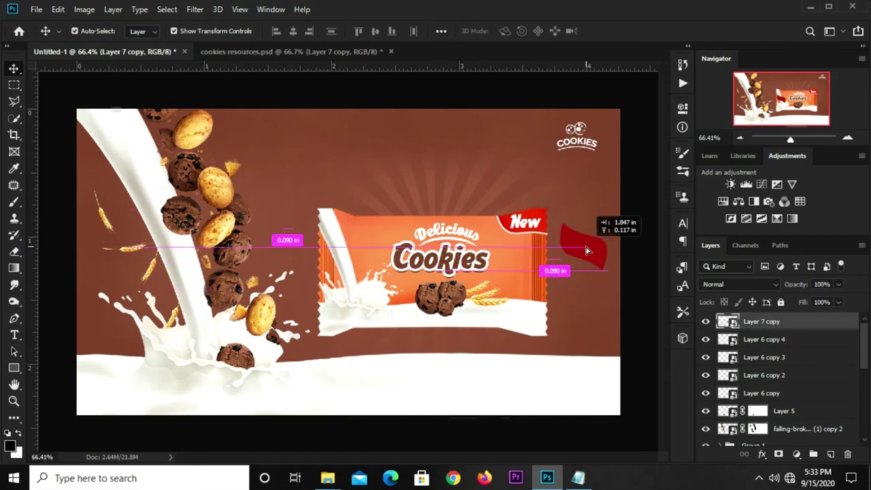
Resize and nudge the cookie package right and up, then shift the ribbon slightly left and down.
click(497, 264)
key(ctrl+t)
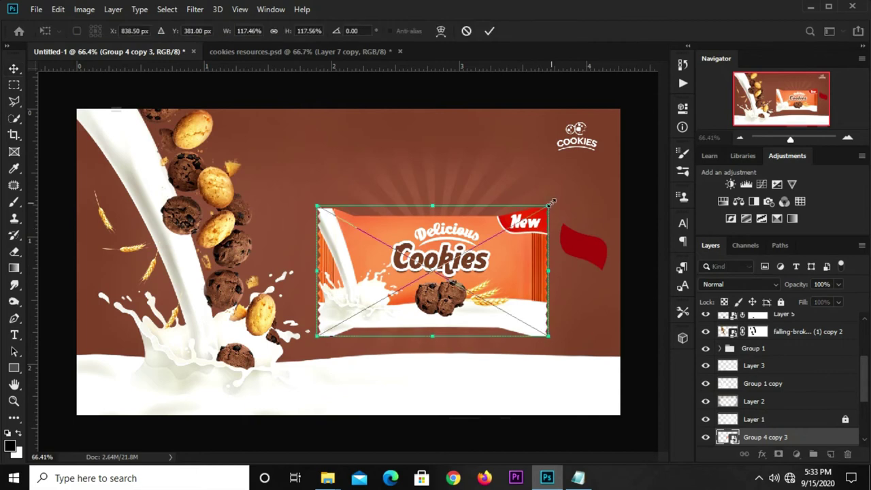
drag(552, 202, 535, 211)
mouse_move(431, 294)
mouse_down()
mouse_move(441, 287)
mouse_move(434, 289)
mouse_up()
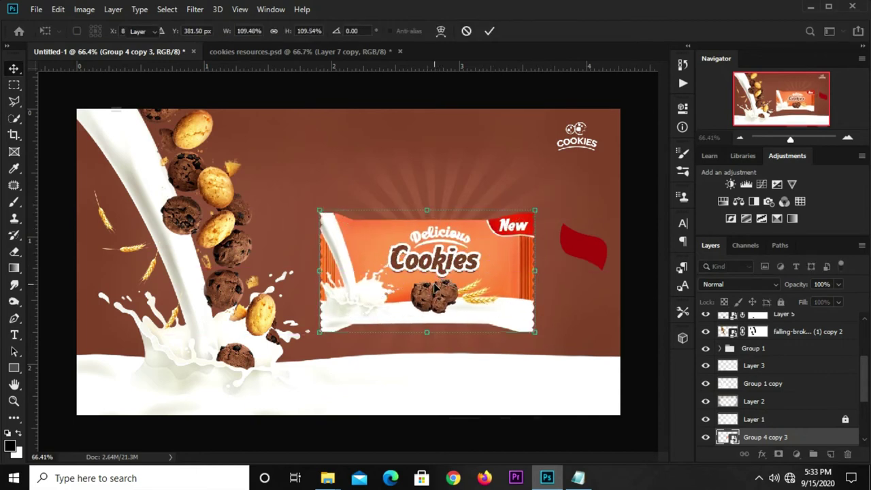
key(Return)
key(Right)
key(Right)
key(Right)
key(Up)
key(Up)
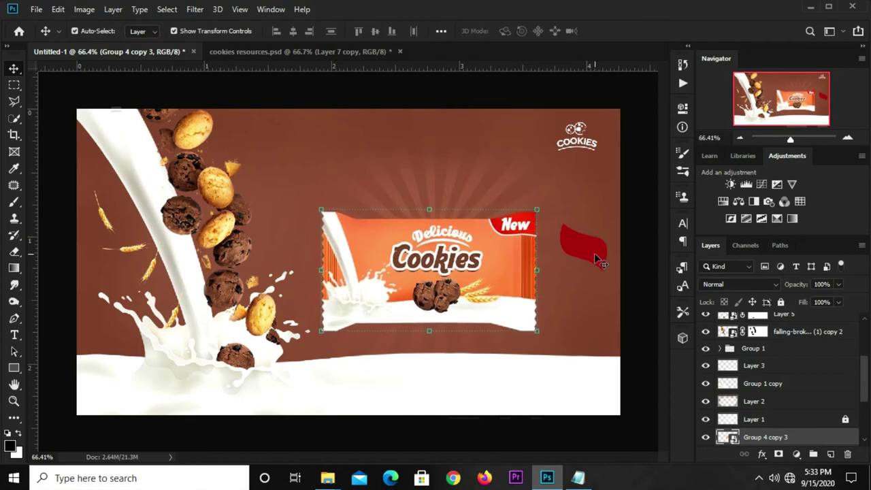
key(Right)
key(Right)
click(583, 255)
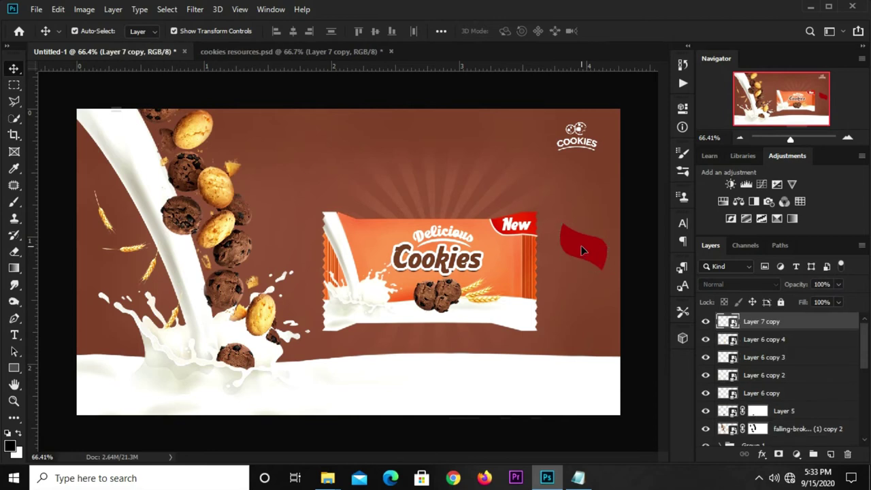
drag(582, 252, 578, 254)
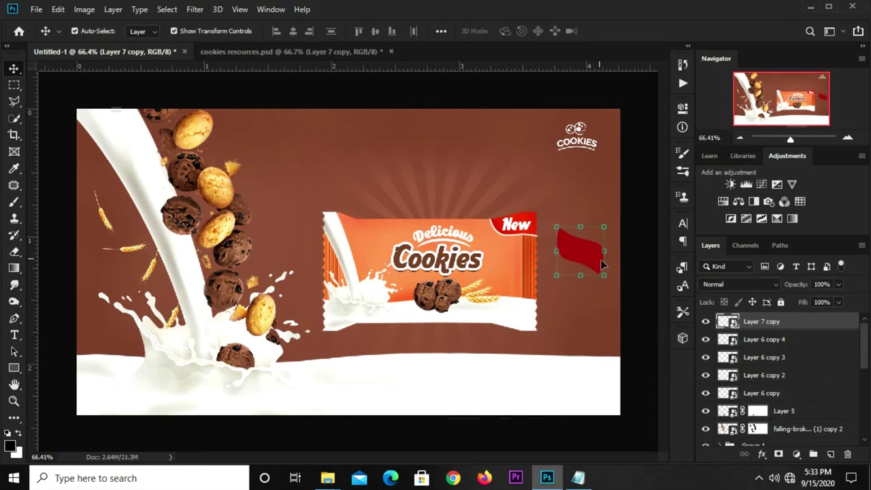
Enable a Gradient Overlay on the ribbon and set its left stop to d51005.
click(762, 454)
click(773, 330)
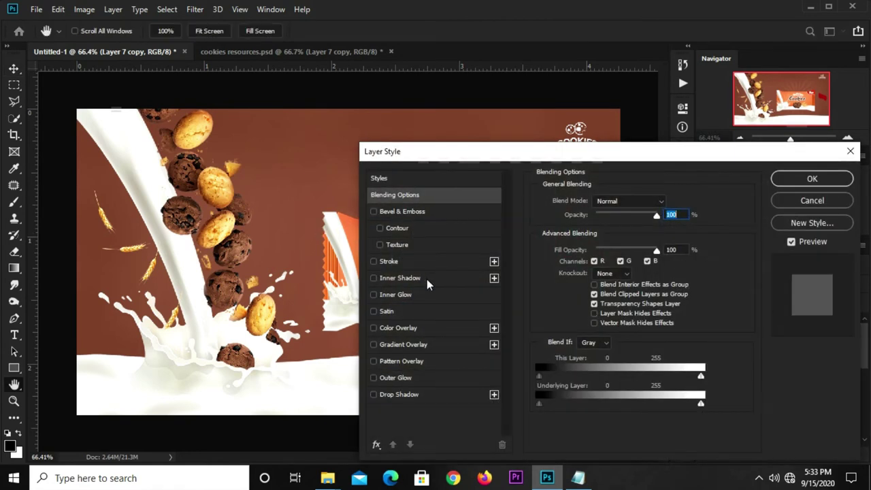
click(408, 345)
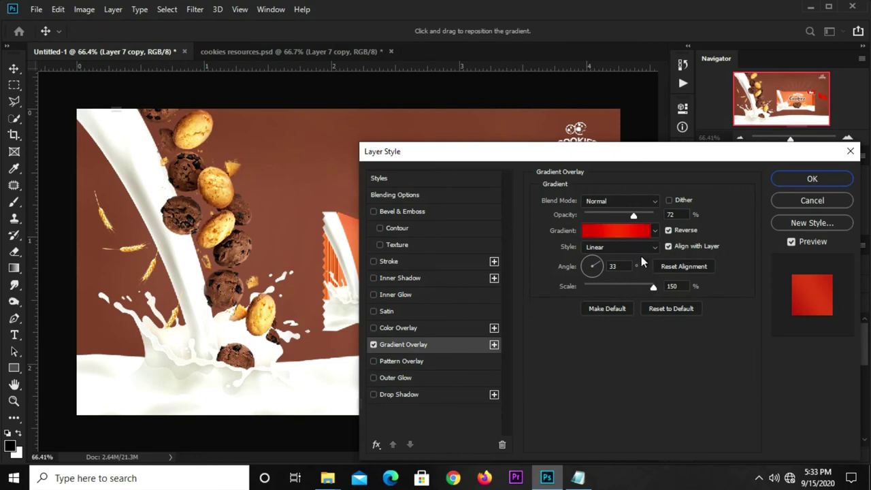
click(615, 232)
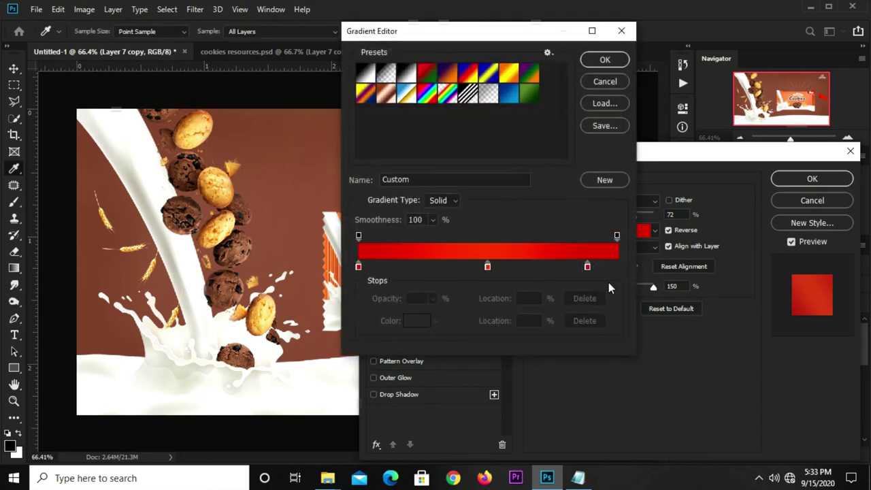
click(358, 266)
click(418, 322)
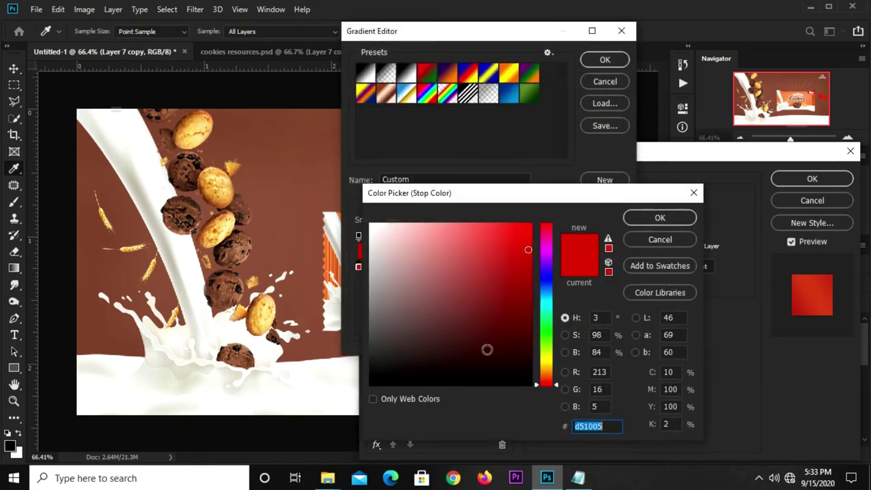
drag(605, 427, 593, 429)
click(631, 222)
Set the middle gradient stop to ff3807 and the right stop to d51005.
click(488, 268)
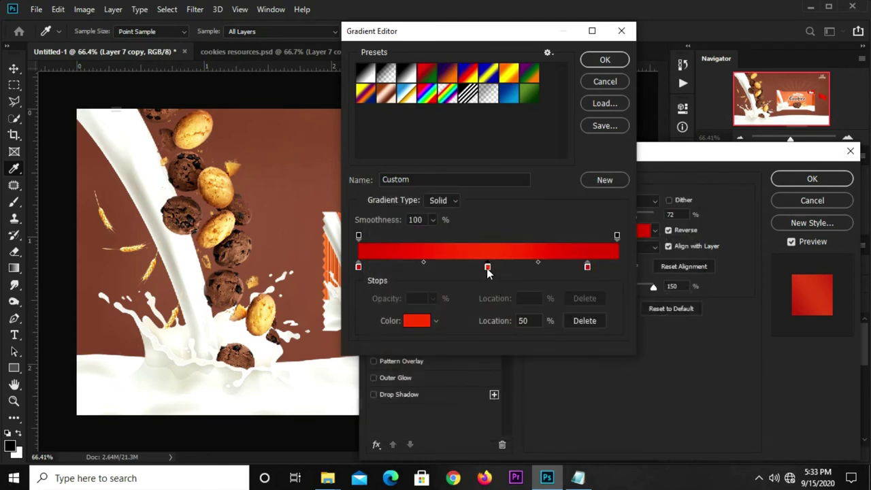
click(422, 322)
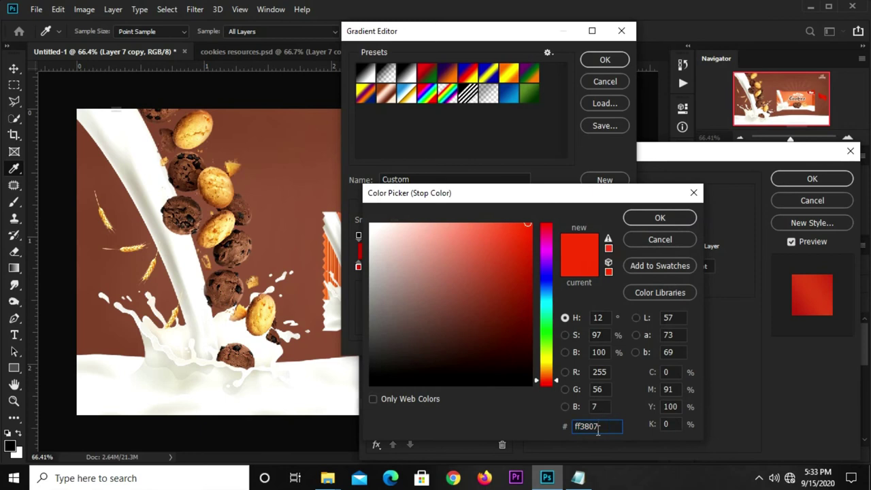
click(642, 217)
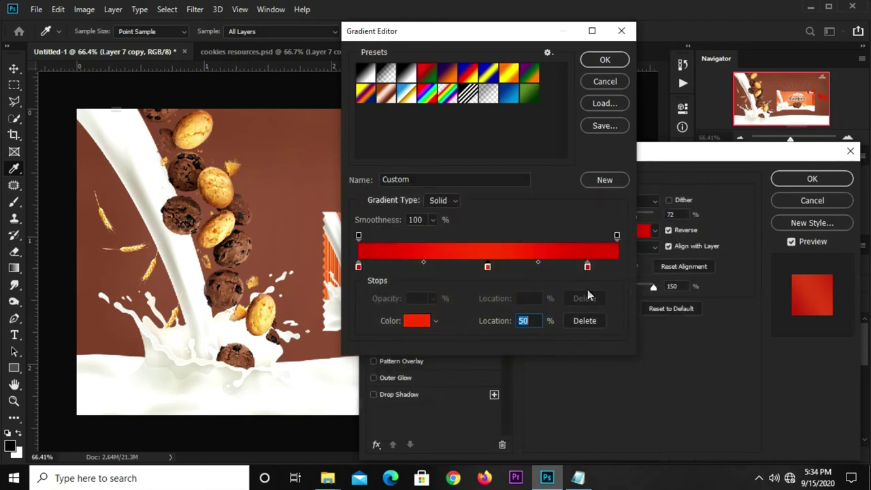
click(588, 268)
click(427, 321)
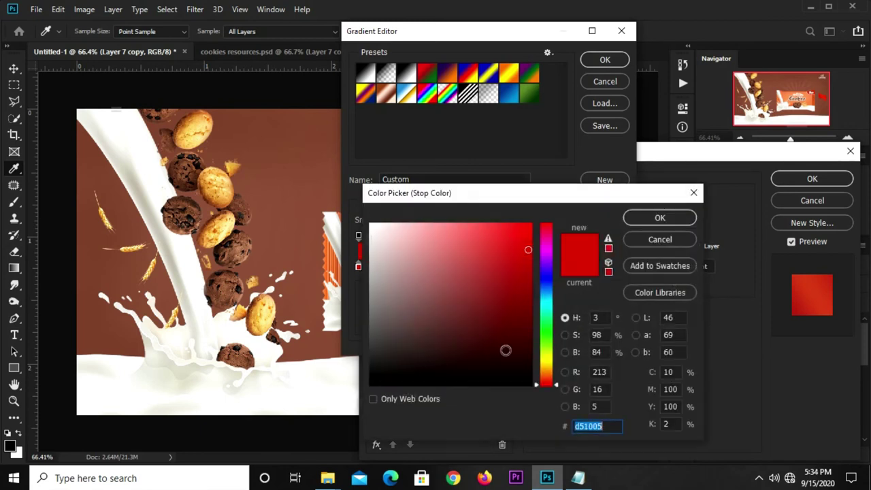
click(657, 218)
click(602, 60)
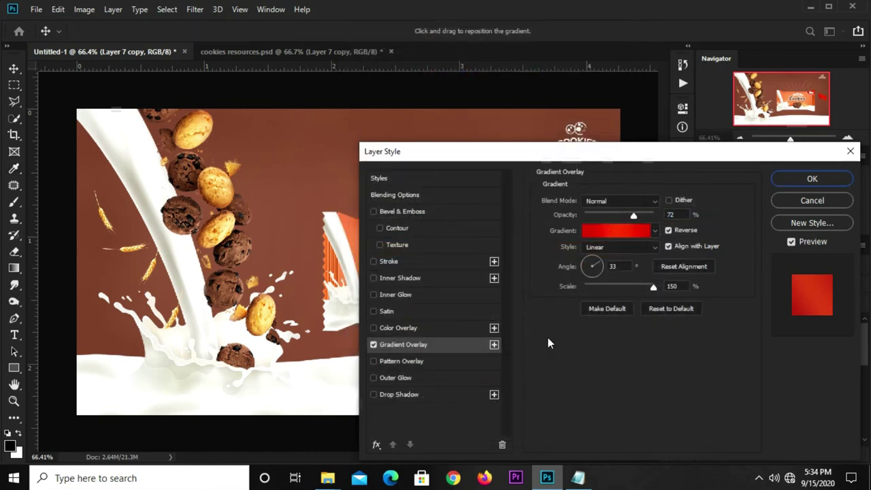
Add a Drop Shadow with 58% opacity, 3 px distance, 21% spread and 8 px size.
click(417, 396)
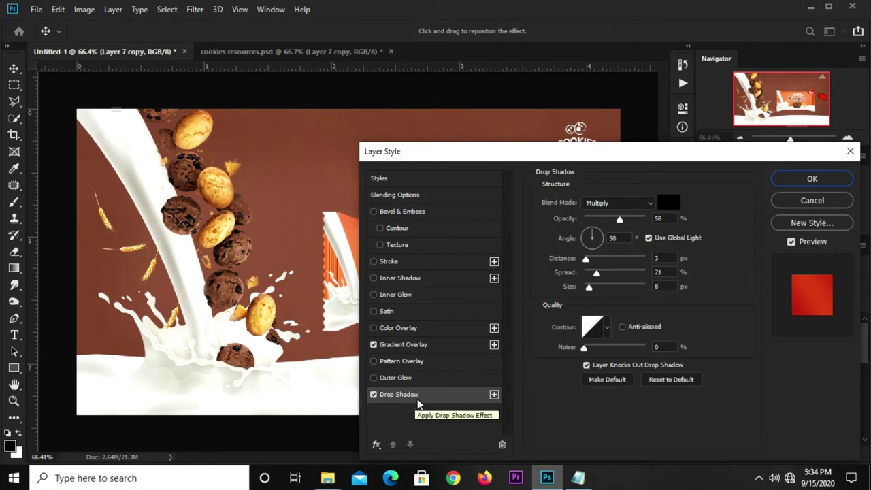
click(657, 219)
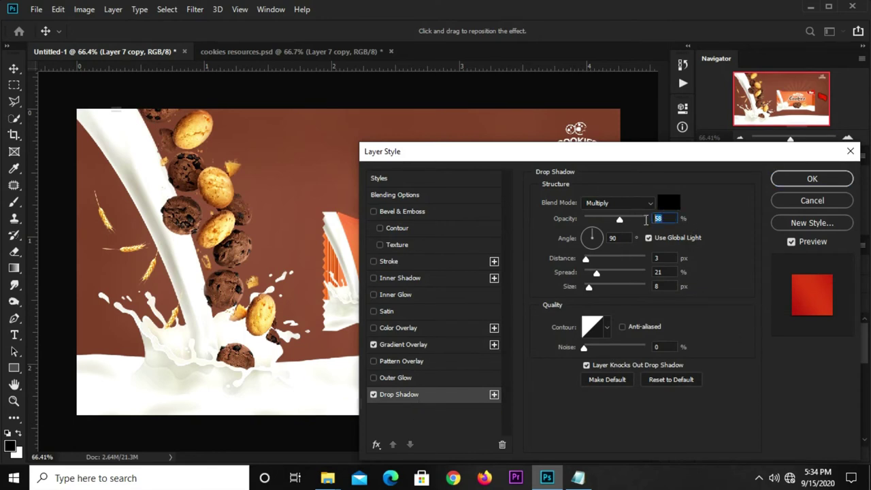
click(666, 259)
click(659, 272)
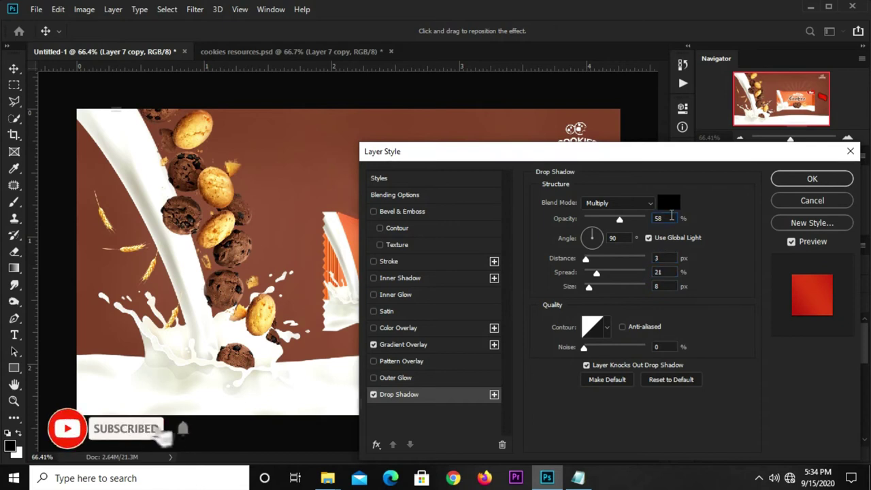
click(657, 219)
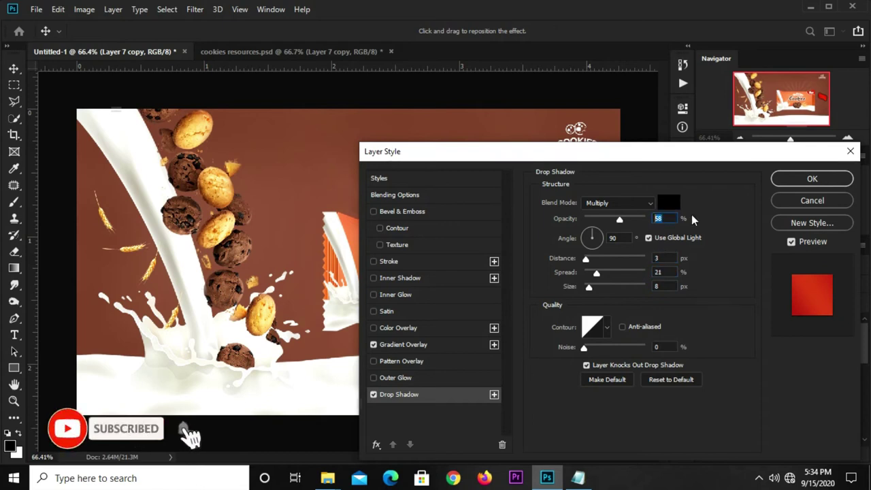
click(789, 179)
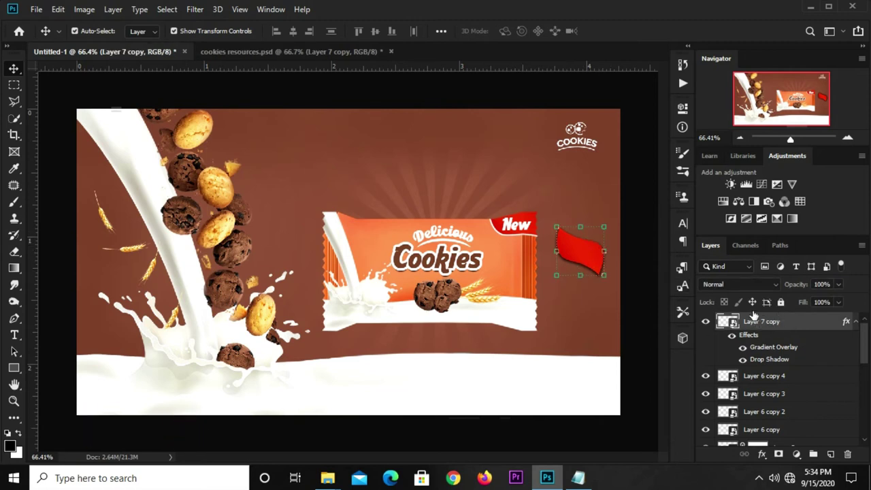
Load the ribbon's shape as a selection and add a new empty layer above it.
ctrl+click(727, 321)
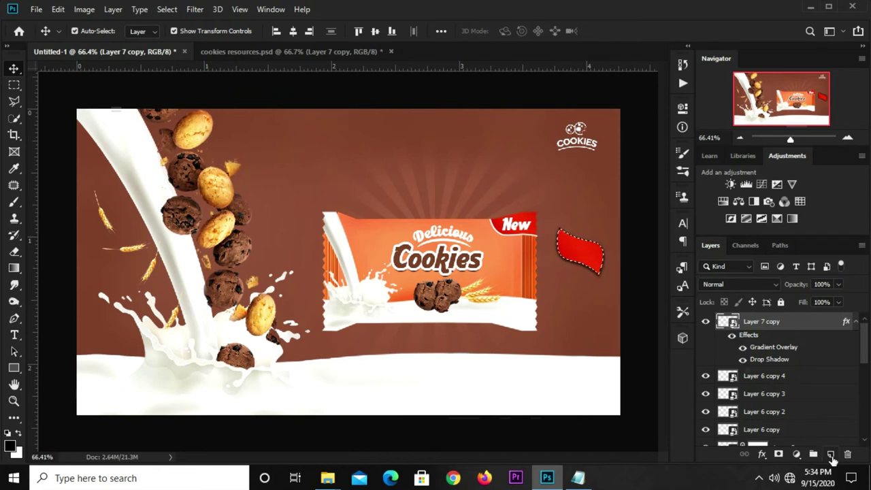
click(830, 455)
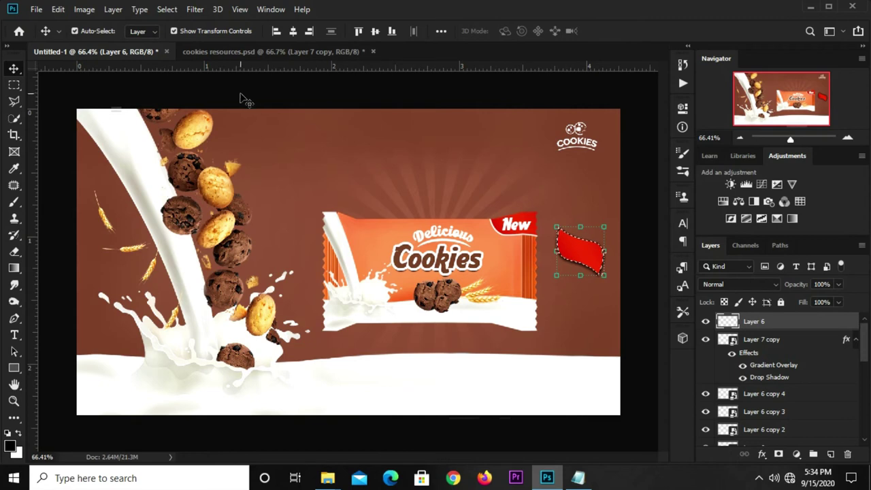
drag(13, 85, 40, 83)
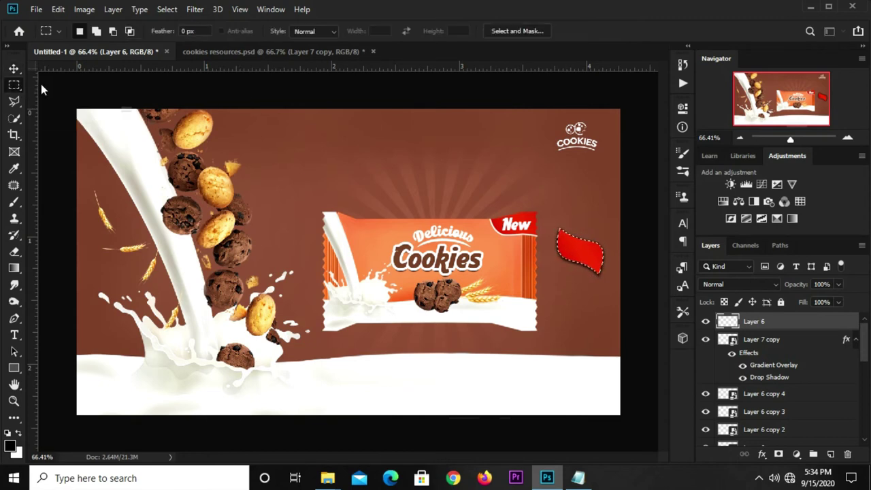
Stroke the ribbon selection with a 3 px white Center stroke, then deselect.
right_click(574, 253)
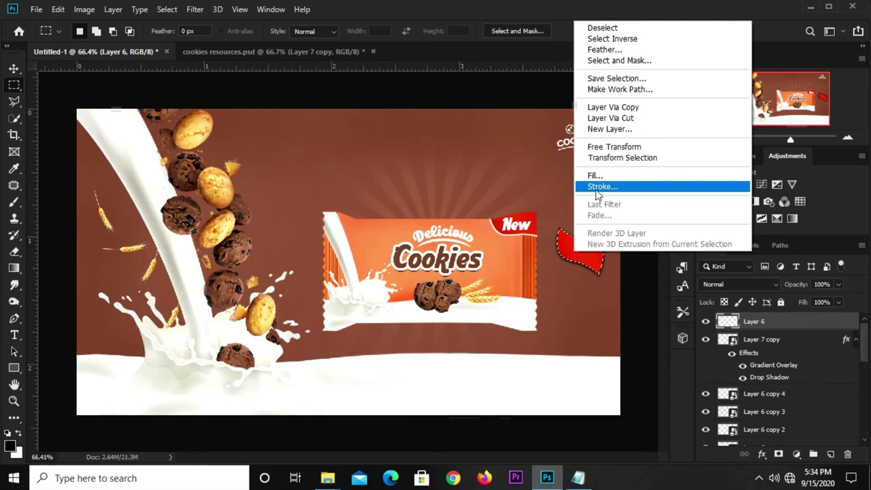
click(596, 191)
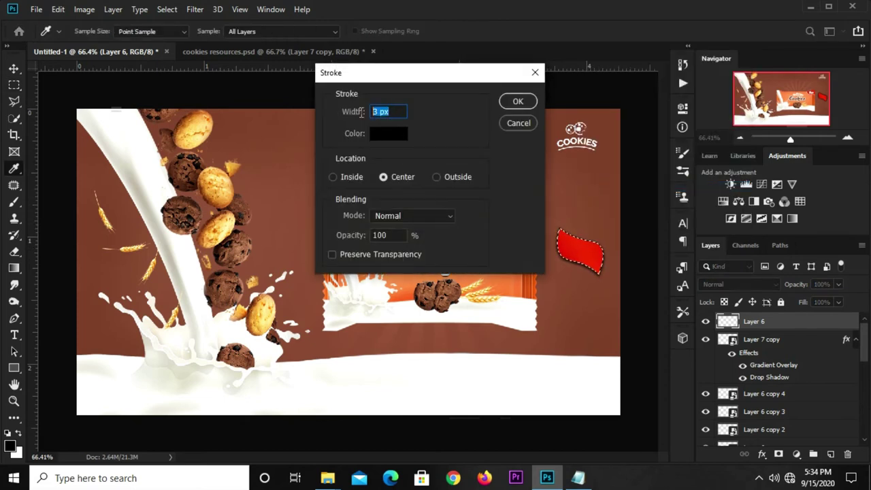
click(384, 136)
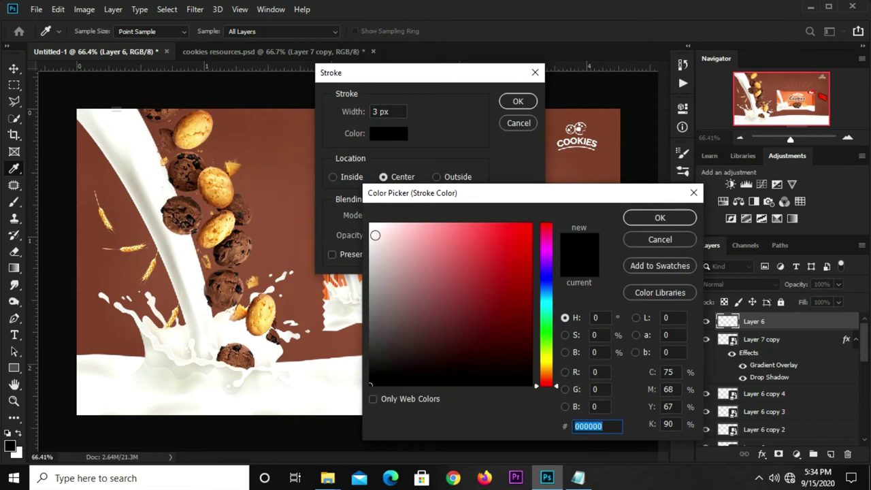
click(378, 225)
click(660, 217)
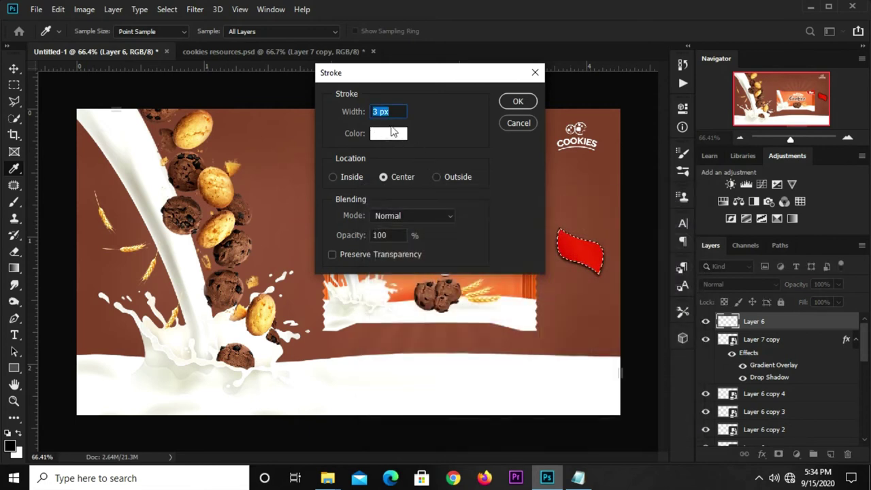
click(515, 99)
key(m)
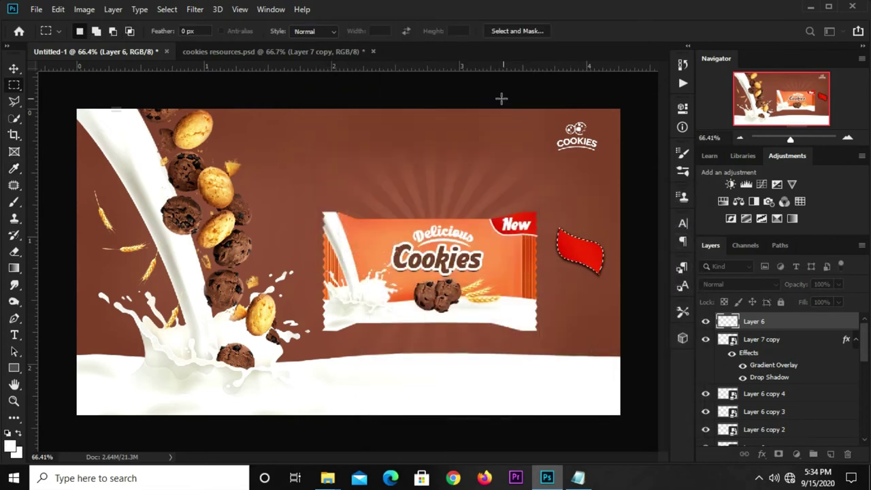
key(ctrl+d)
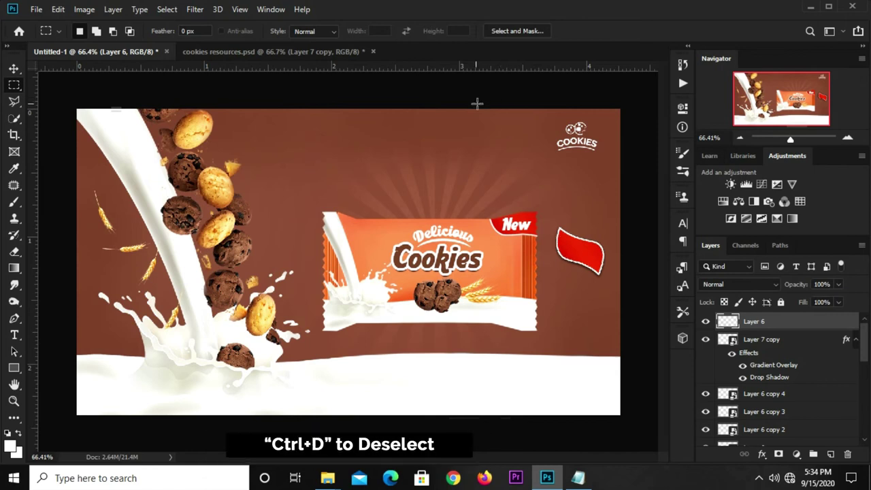
Return to the Move tool, clear the layer selection, and switch to the Type tool.
key(v)
click(474, 92)
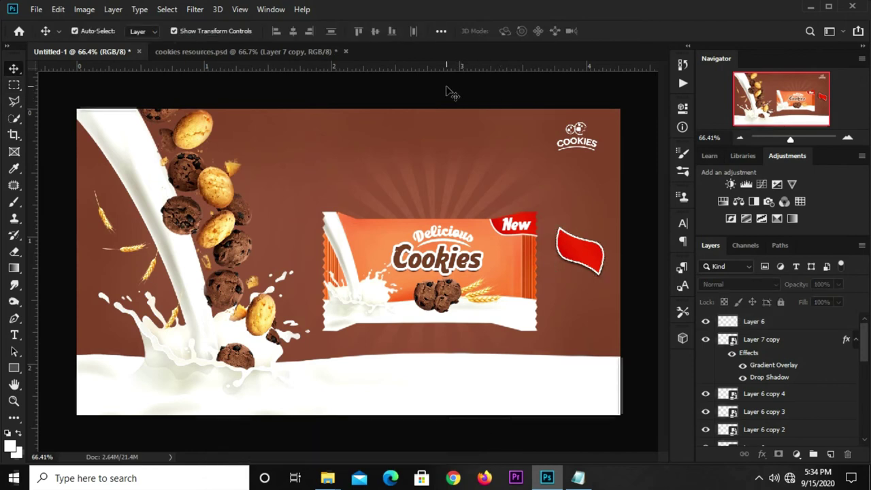
scroll(449, 90, up, 2)
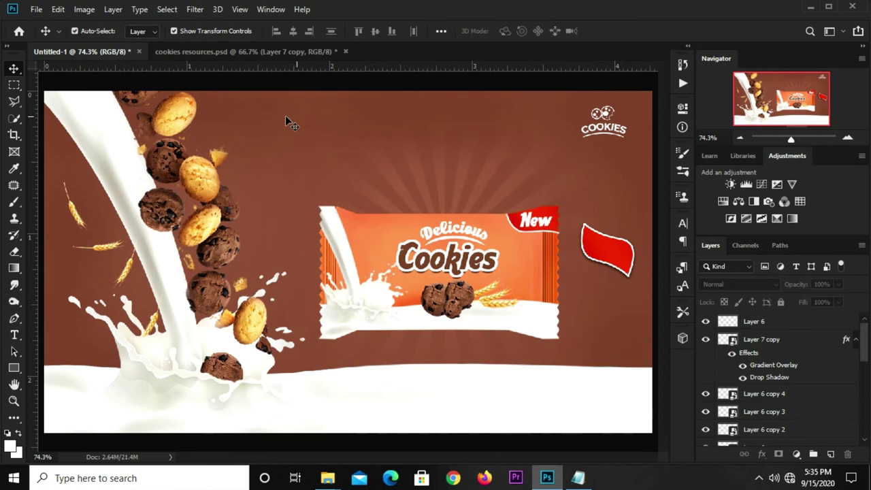
click(16, 339)
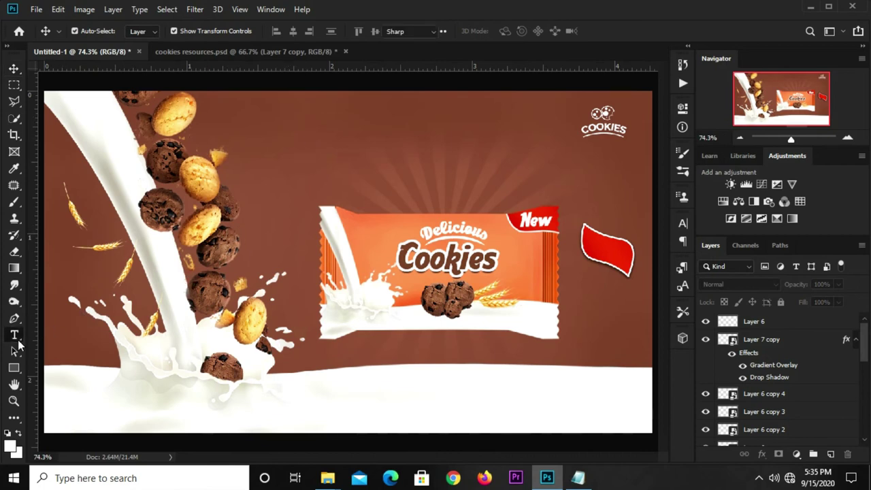
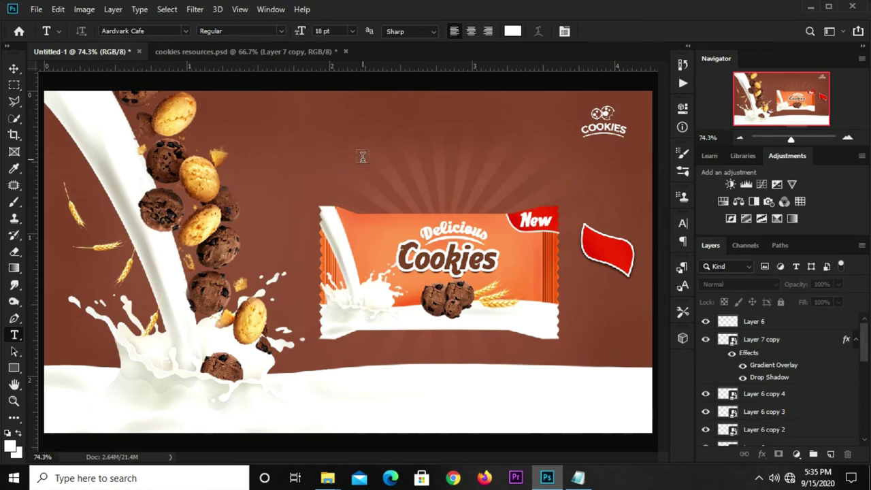
Add a 'Cookies' text layer above the cookie package.
click(363, 157)
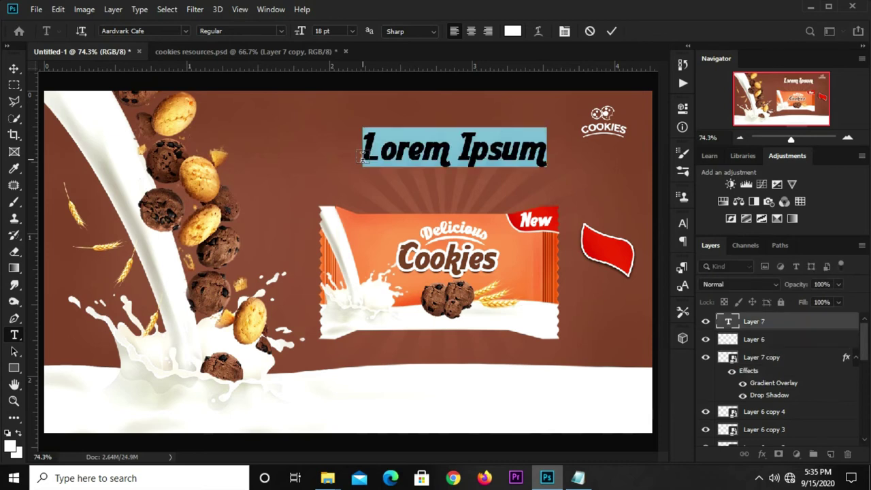
text(Coo)
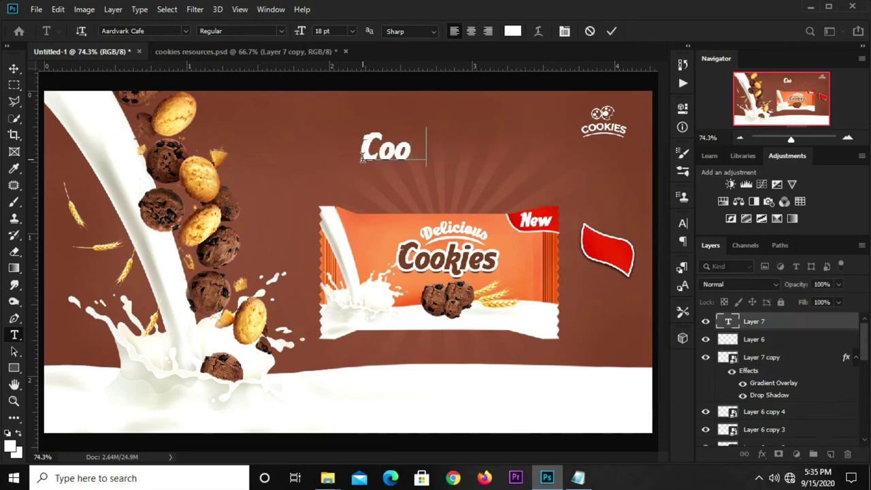
text(kies)
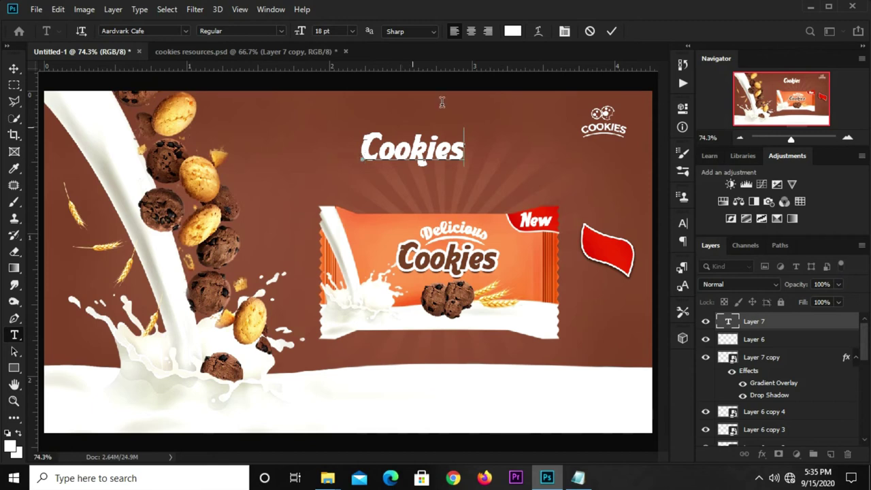
click(611, 30)
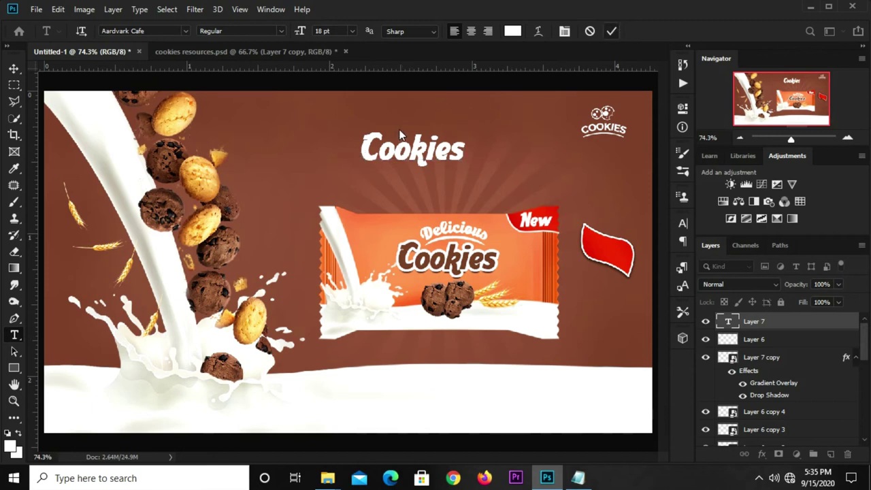
key(ctrl+Return)
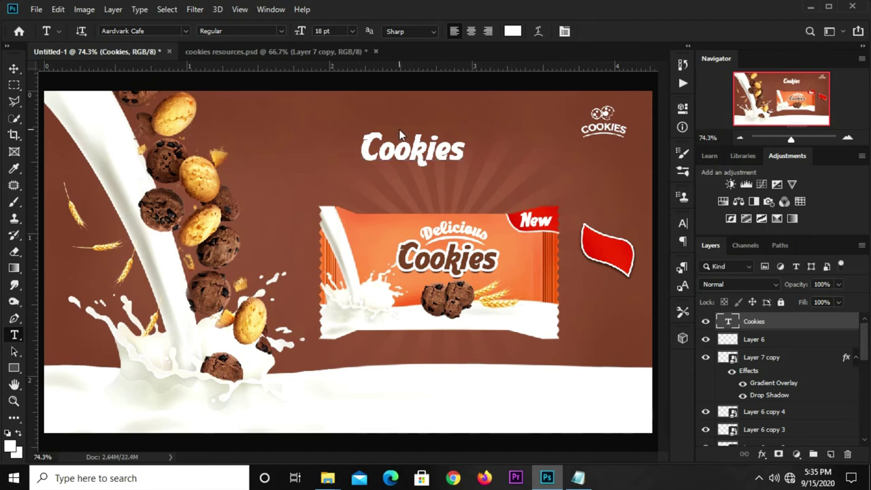
Enlarge the Cookies text to 33 pt and position it above the package.
key(v)
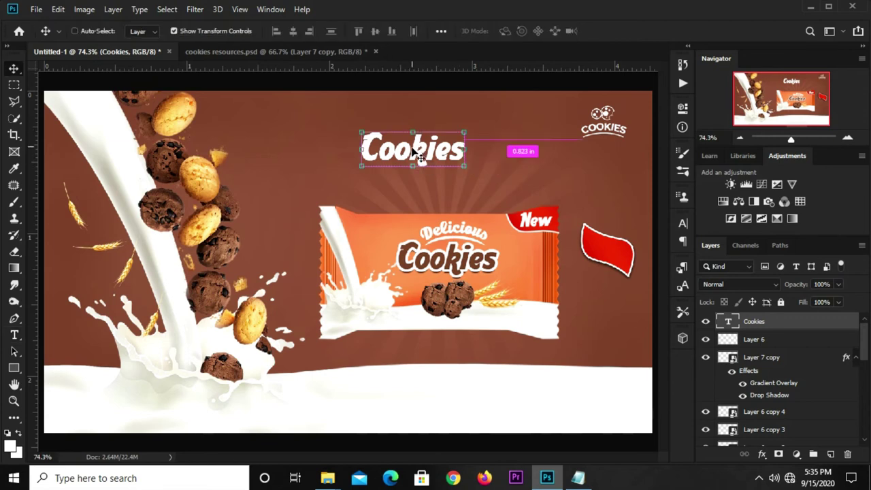
click(413, 166)
drag(413, 166, 416, 175)
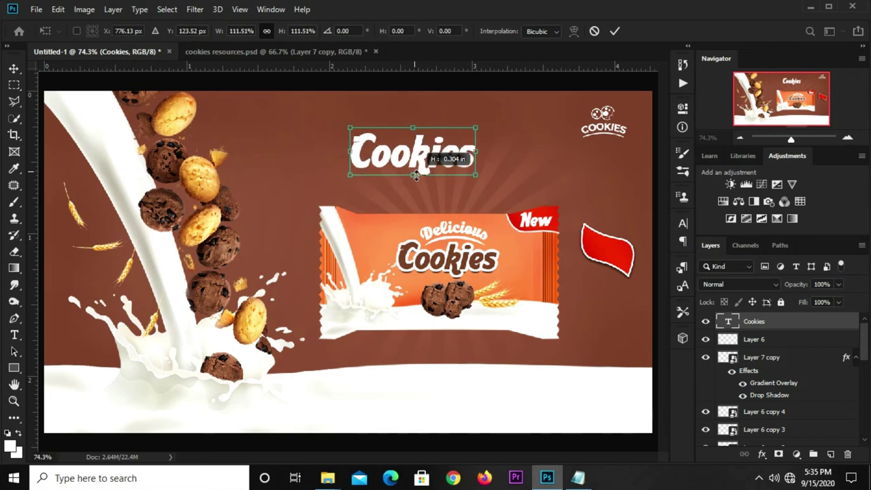
key(Return)
click(684, 224)
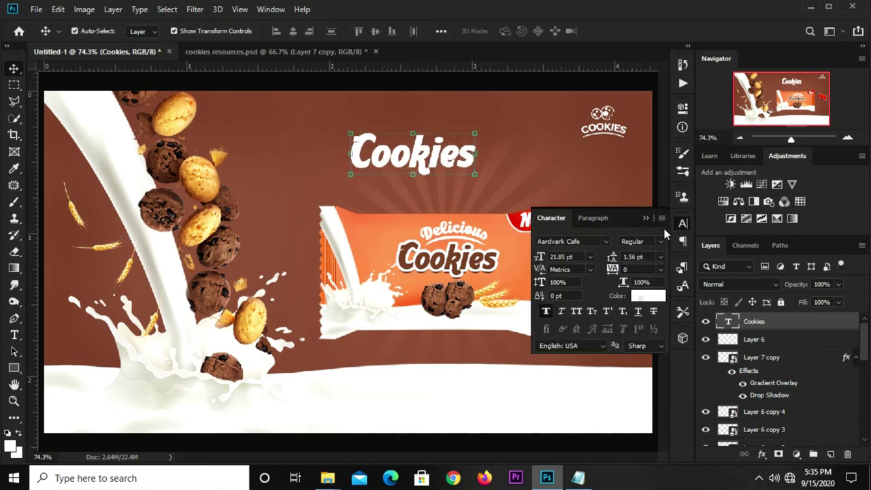
drag(583, 256, 548, 258)
text(33)
key(Return)
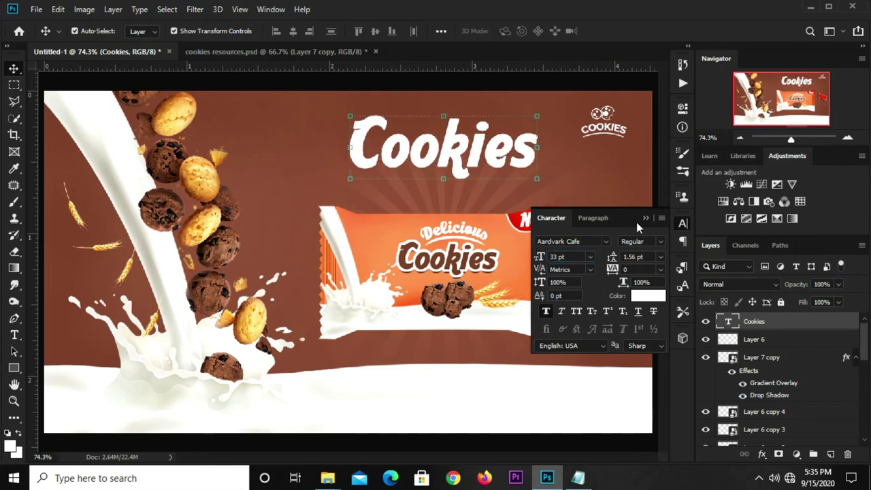
click(645, 219)
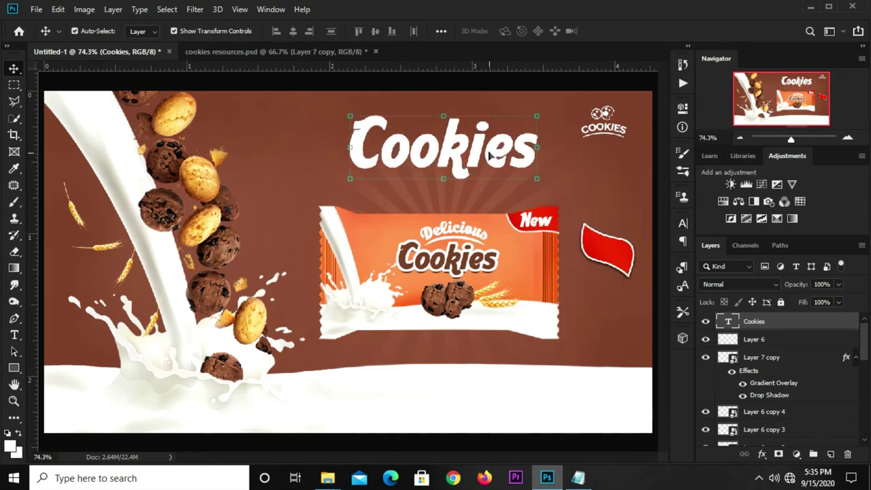
drag(467, 154, 454, 172)
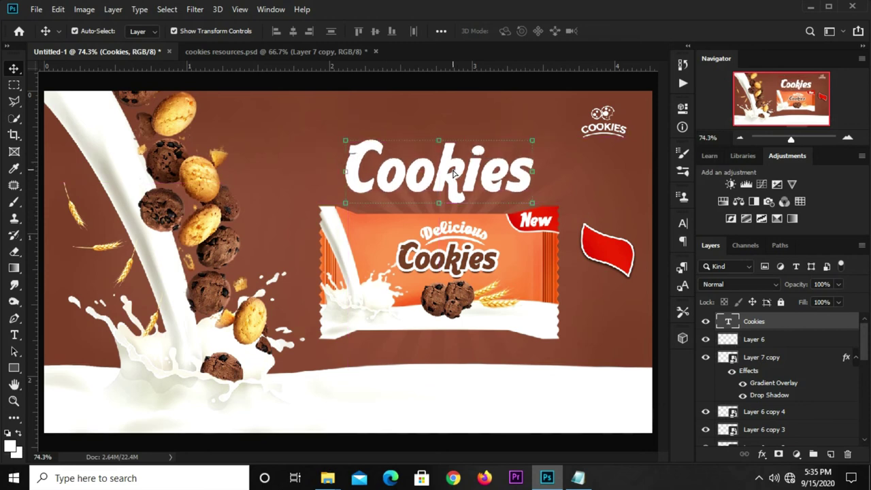
Nudge the cookie package slightly lower, then reselect the Cookies headline.
click(438, 267)
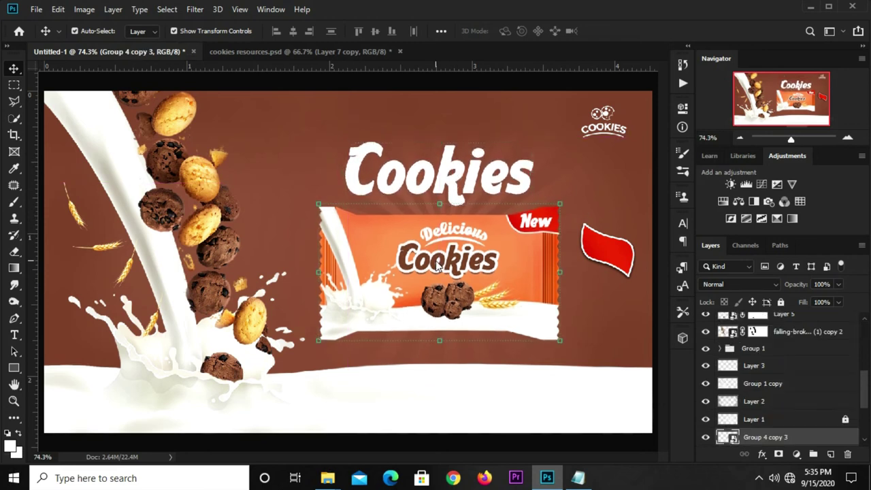
drag(439, 268, 439, 276)
click(450, 180)
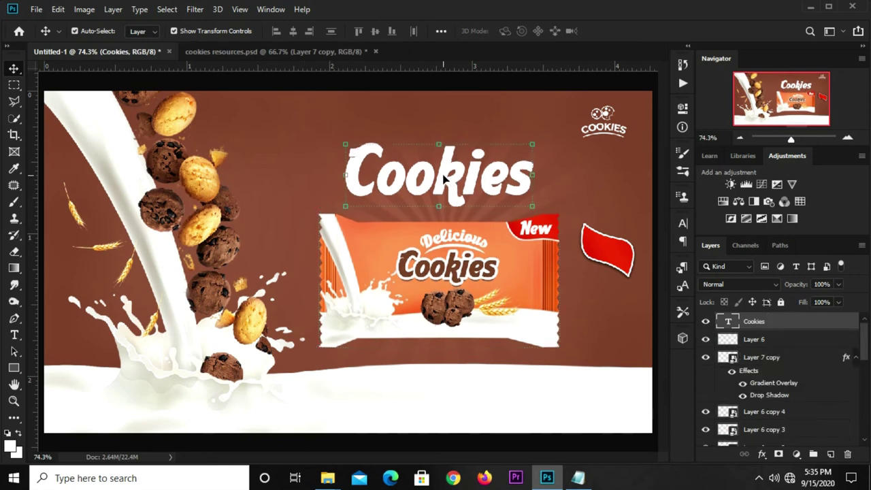
click(430, 88)
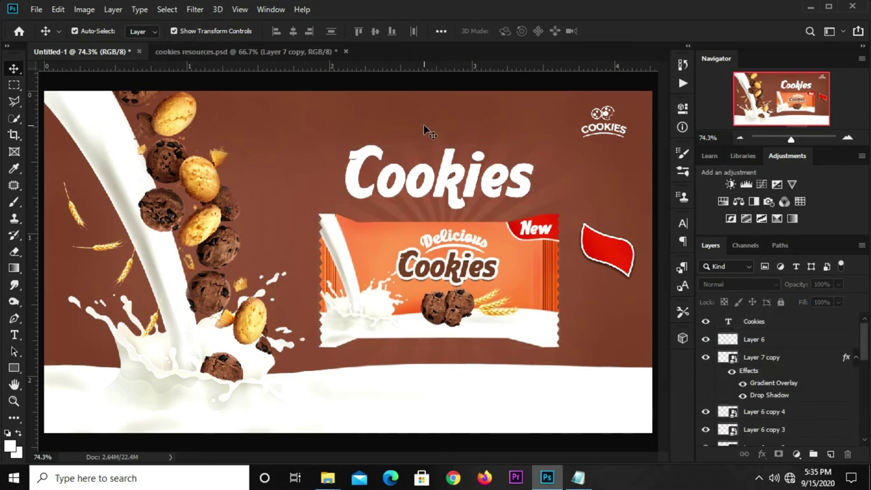
click(444, 188)
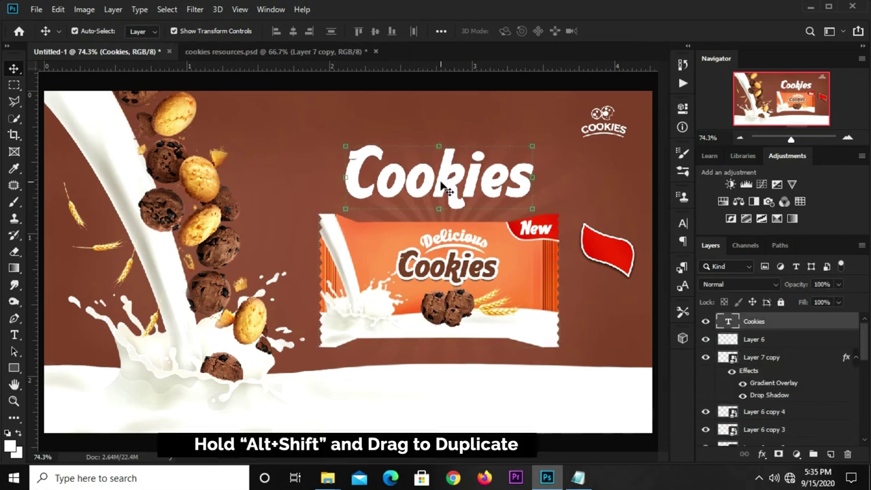
Duplicate the Cookies text, shrink the copy to 10 pt and retype it as 'New'.
mouse_move(438, 167)
mouse_down()
mouse_move(334, 140)
mouse_move(303, 108)
mouse_up()
click(682, 225)
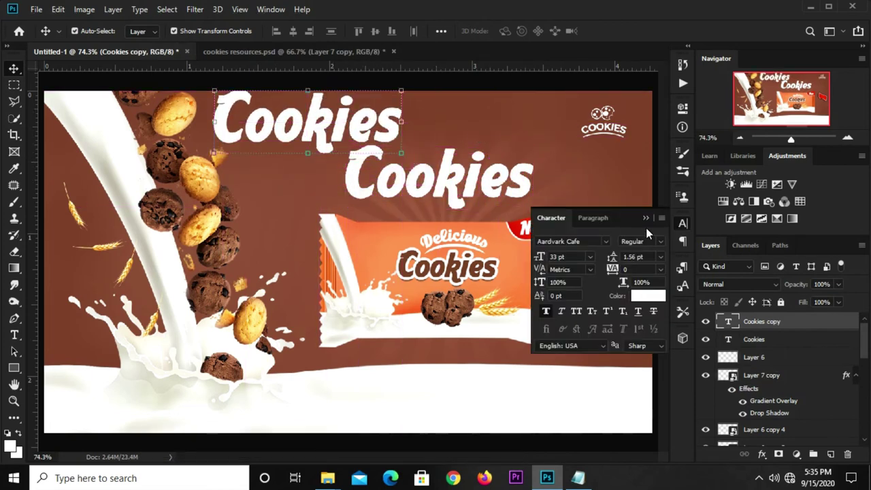
click(591, 258)
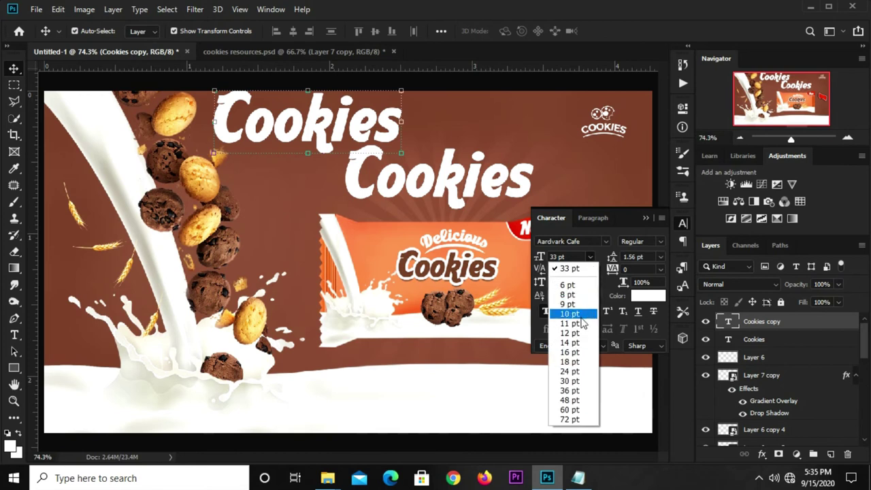
click(581, 317)
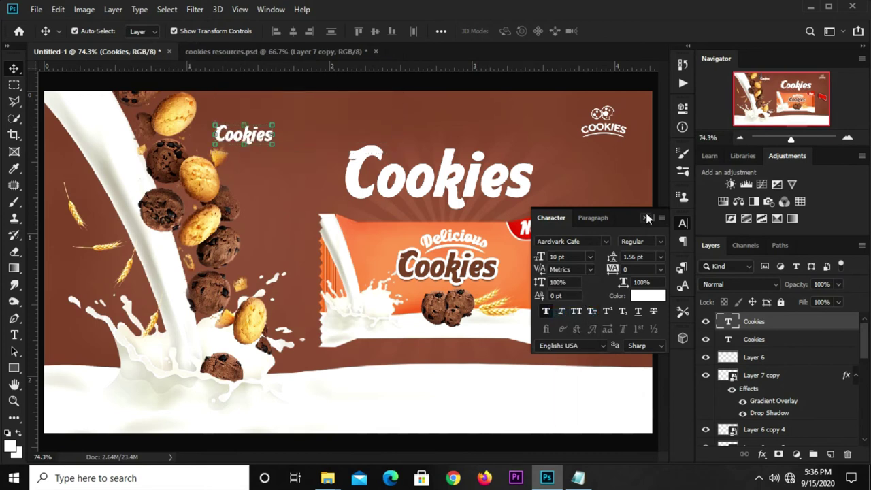
click(646, 218)
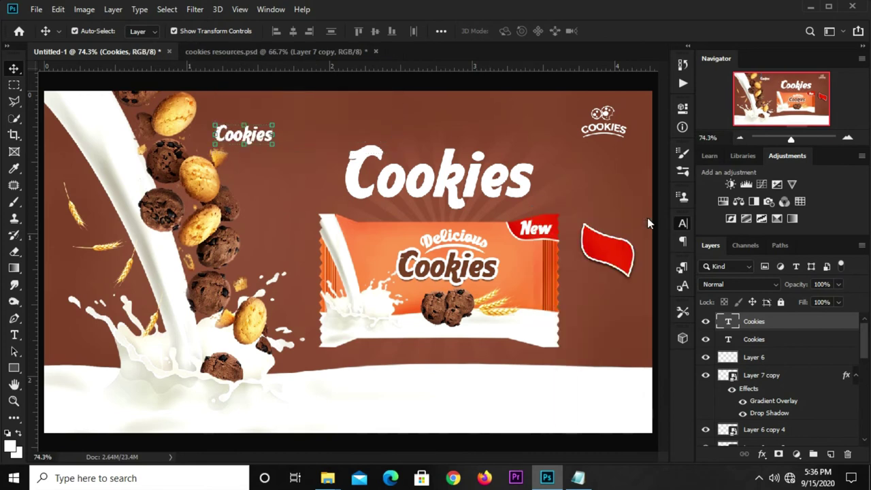
click(15, 335)
click(88, 334)
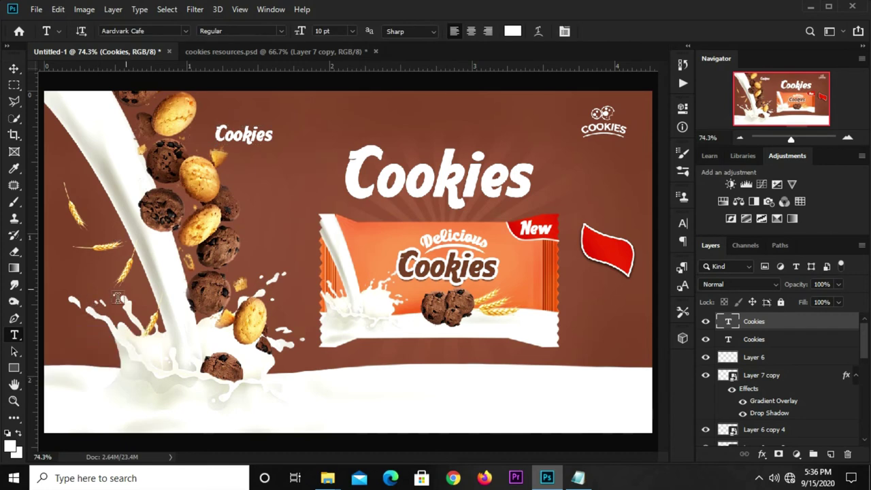
double_click(230, 132)
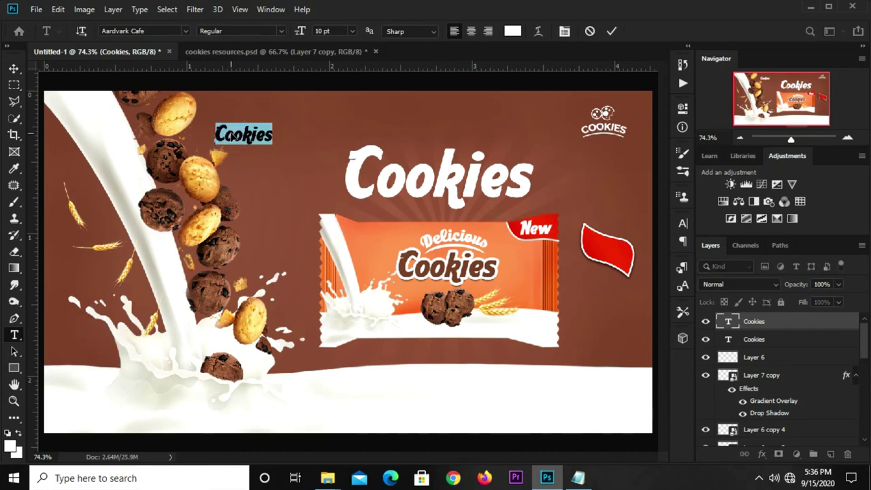
text(New)
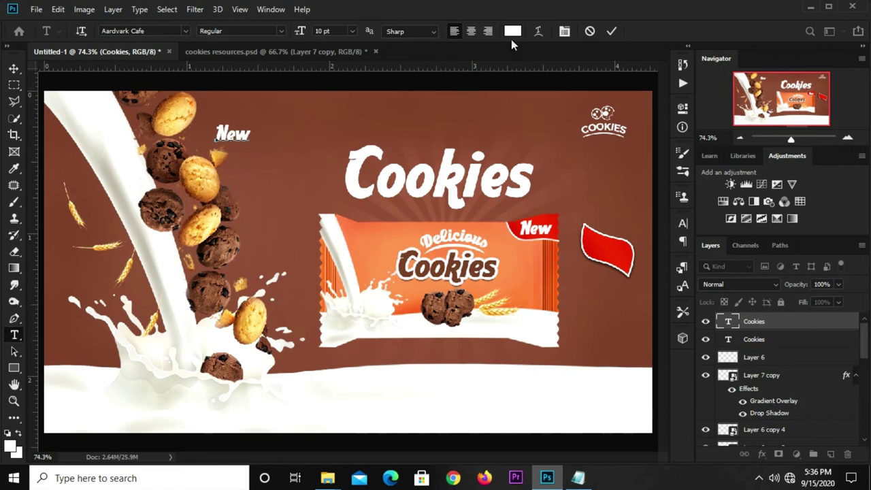
key(ctrl+Return)
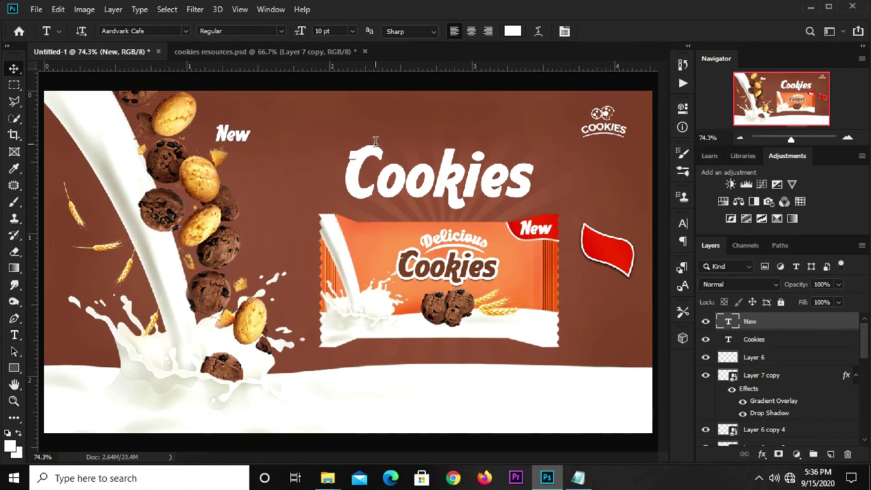
Place 'New' on the red flag, rotated about 21° and enlarged to roughly 120%.
key(v)
mouse_move(241, 137)
mouse_down()
mouse_move(616, 252)
mouse_move(632, 237)
mouse_move(645, 249)
mouse_up()
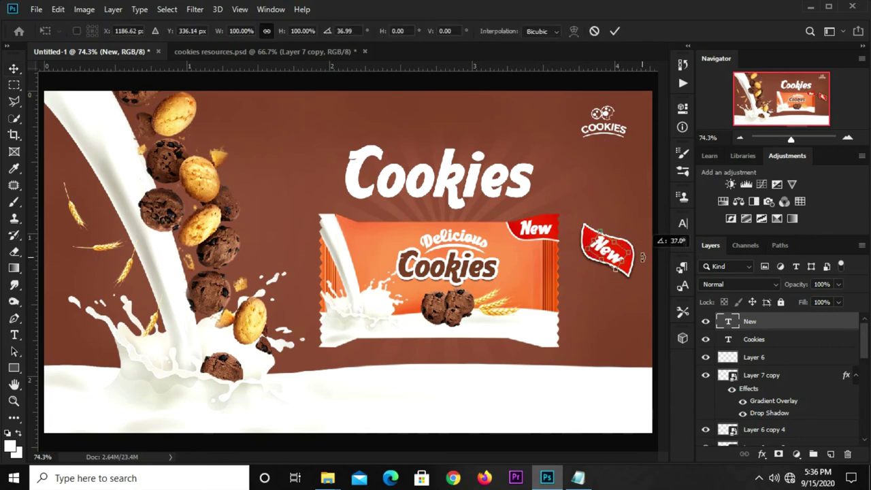
drag(598, 236, 594, 233)
drag(647, 256, 638, 245)
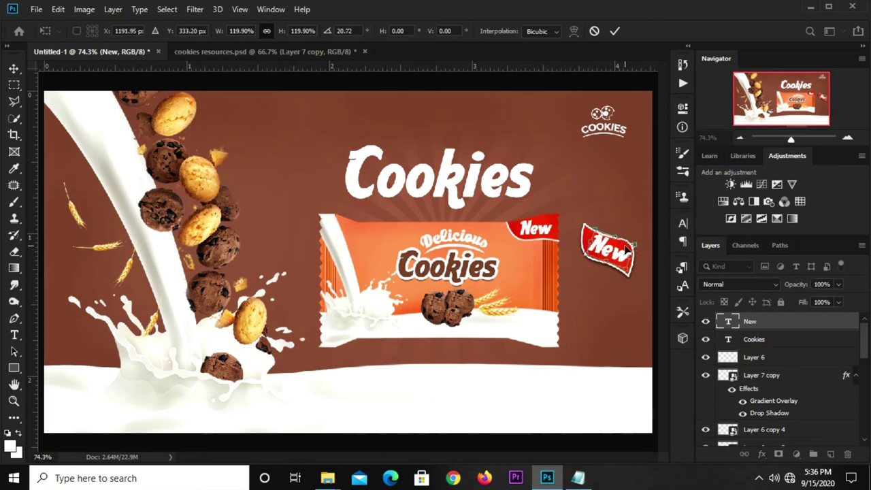
key(Return)
key(Left)
key(Left)
key(Left)
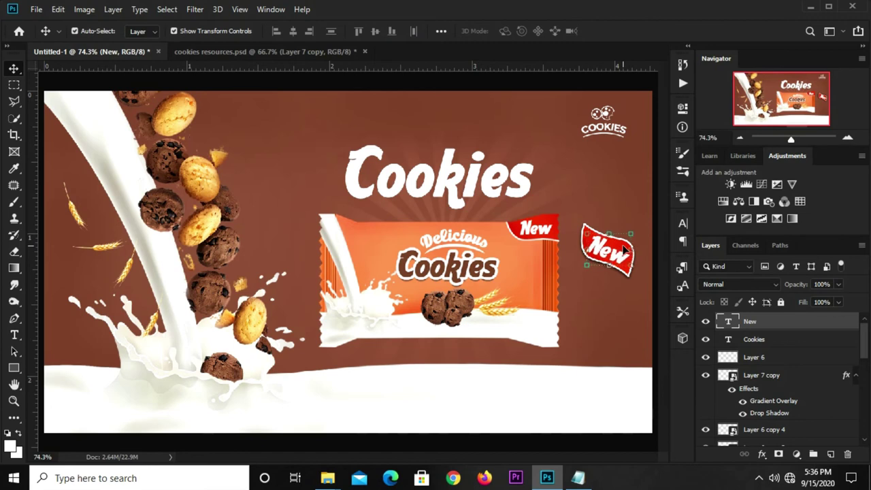
click(520, 79)
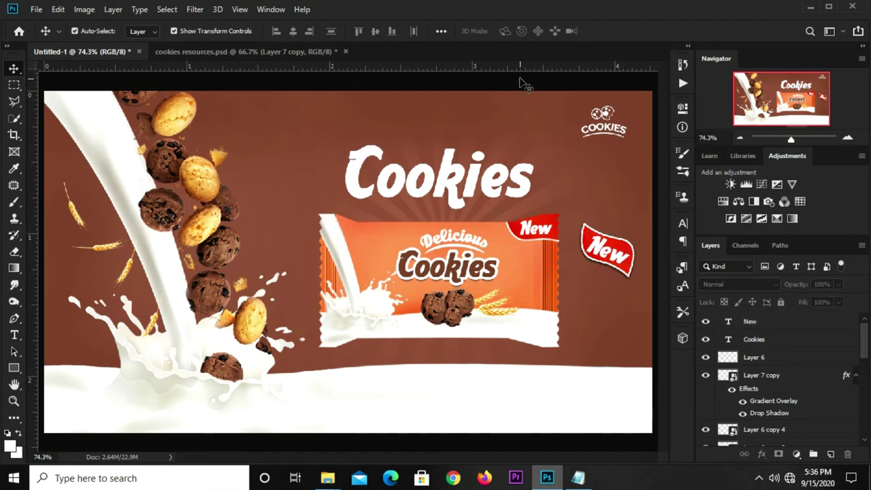
Copy the saved colour code 6e412b for the Cookies text colour.
click(449, 190)
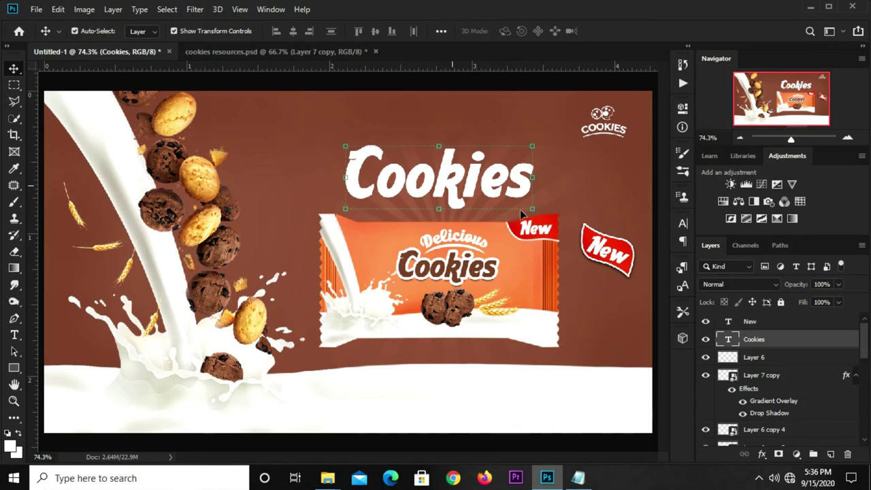
click(682, 225)
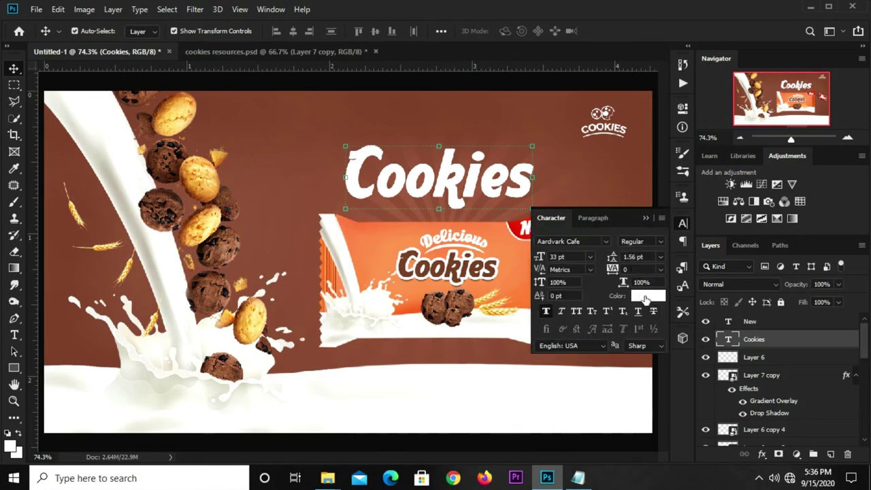
click(646, 297)
click(577, 478)
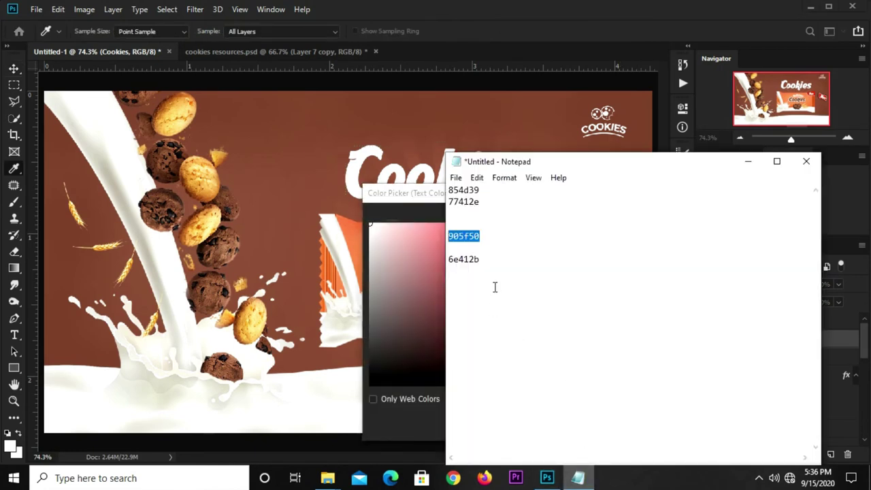
drag(481, 260, 448, 259)
right_click(459, 262)
click(502, 301)
Apply #6e412b dark brown to the Cookies text and bring up its layer effects list.
click(421, 425)
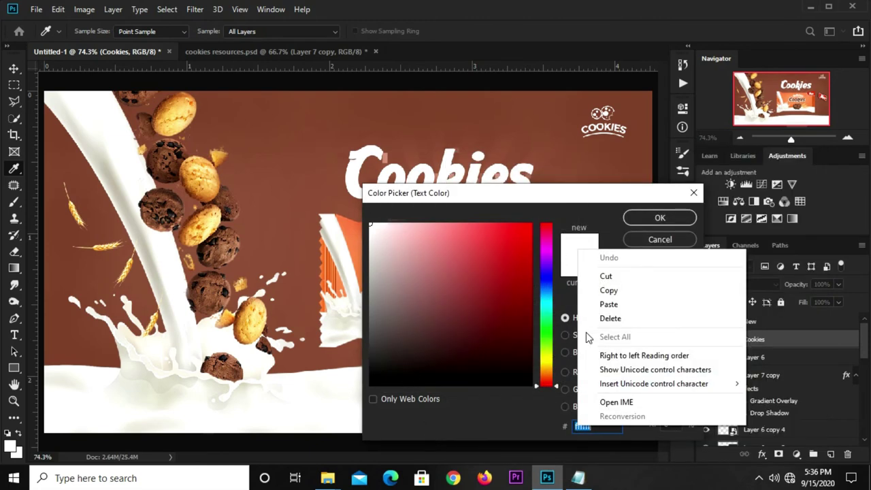
click(593, 305)
drag(599, 422, 568, 423)
click(655, 219)
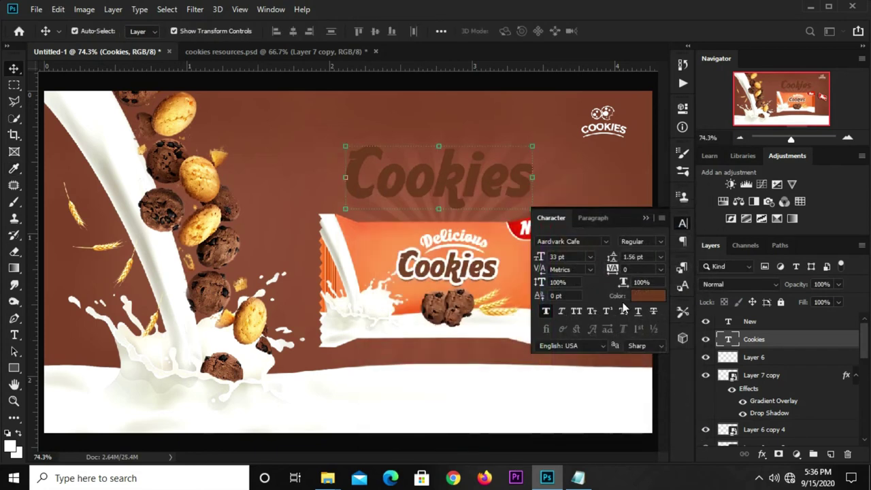
click(648, 216)
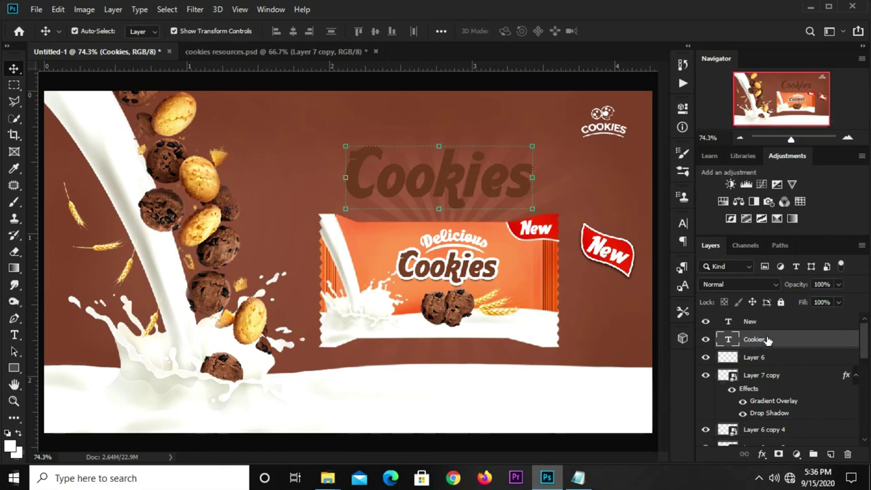
click(762, 454)
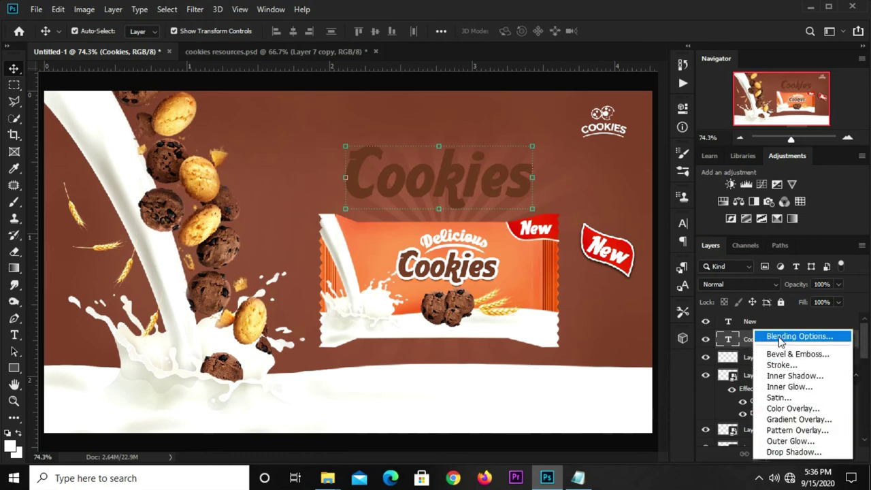
Add a drop shadow to Cookies: opacity 81%, distance 14 px, spread 13%, size 3 px.
key(Escape)
key(space)
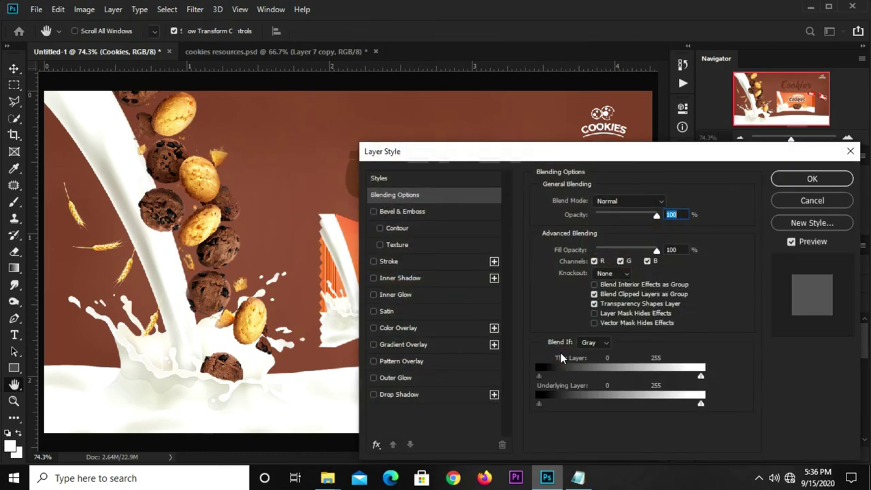
click(402, 394)
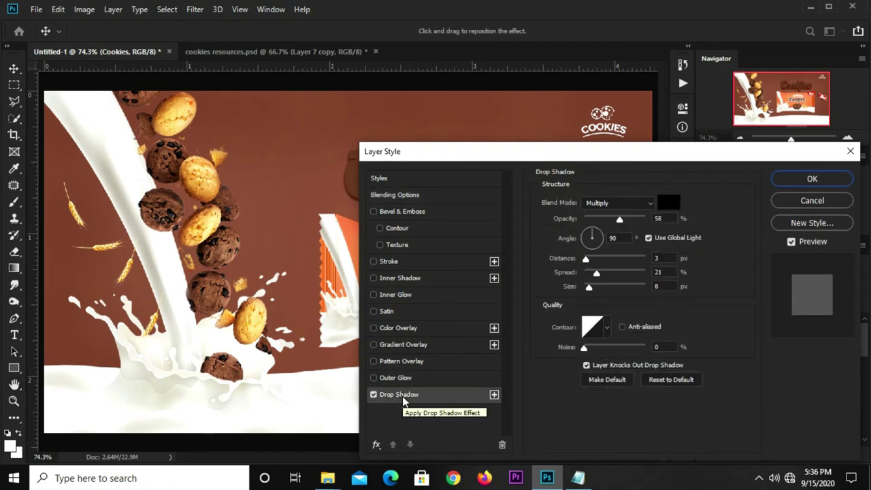
double_click(611, 237)
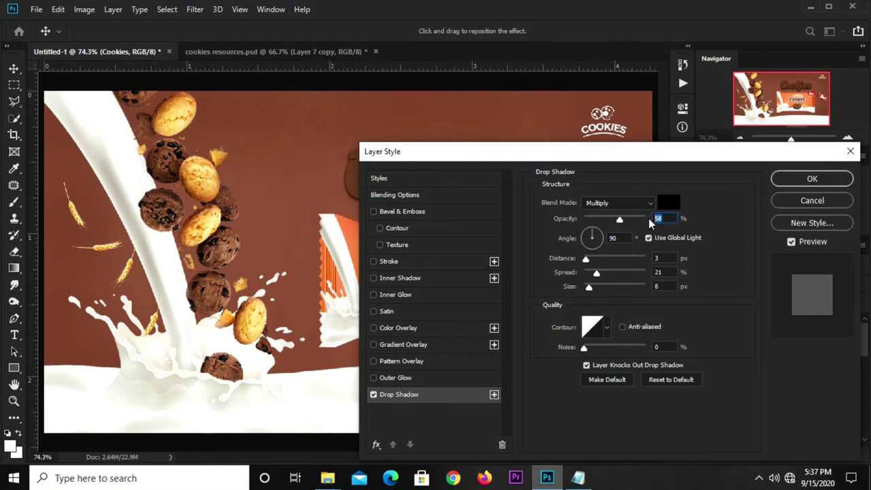
text(8)
double_click(653, 219)
text(81)
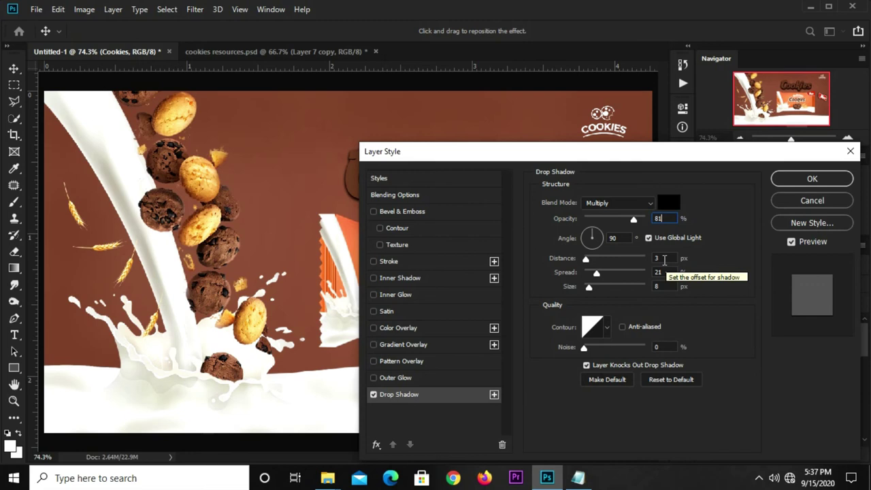
double_click(664, 259)
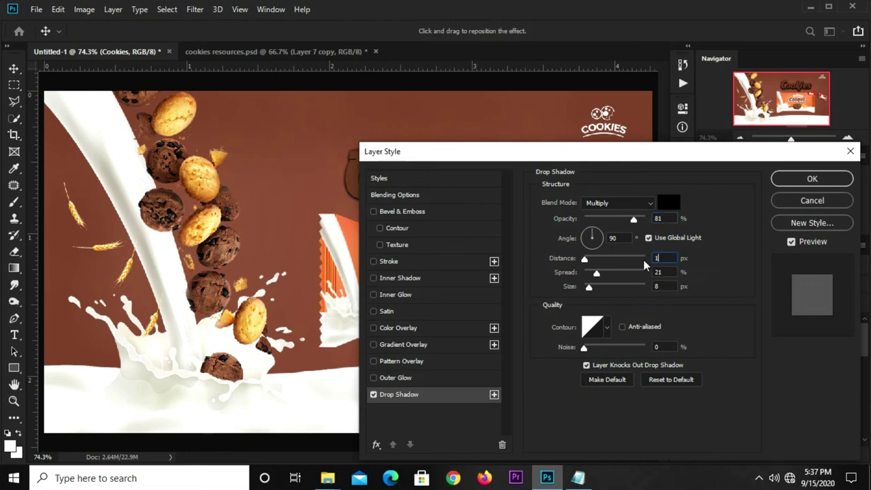
text(14)
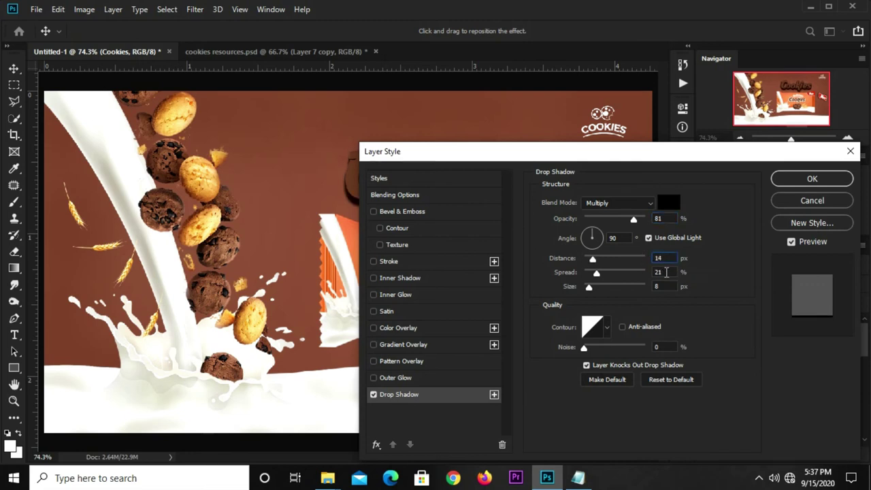
double_click(666, 272)
text(13)
key(Tab)
text(3)
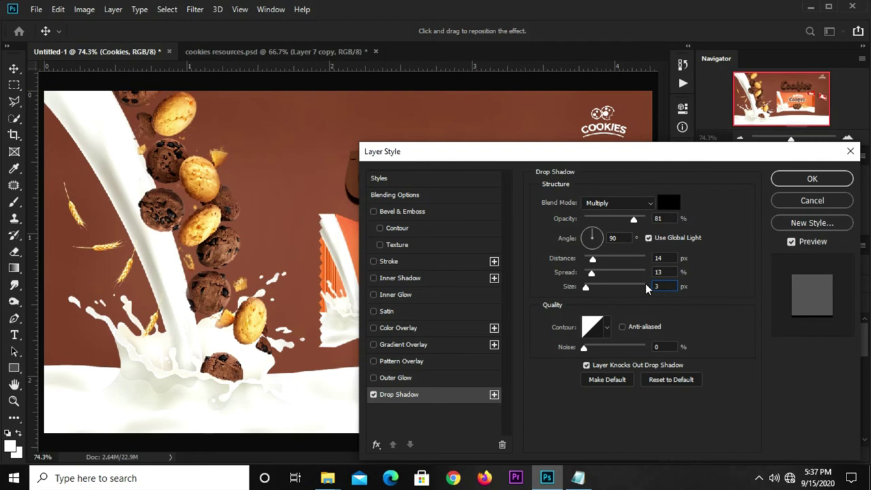
Add a 7 px white stroke and apply the layer style.
click(418, 262)
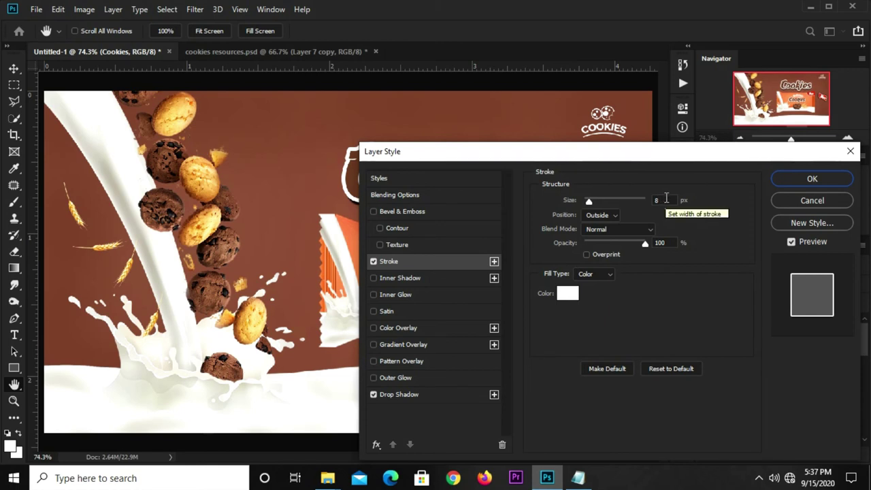
drag(667, 198, 632, 200)
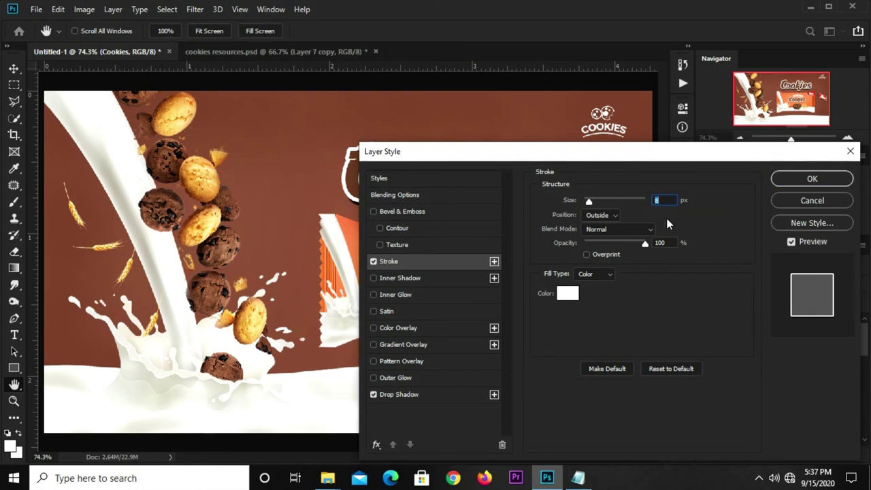
key(Down)
click(436, 397)
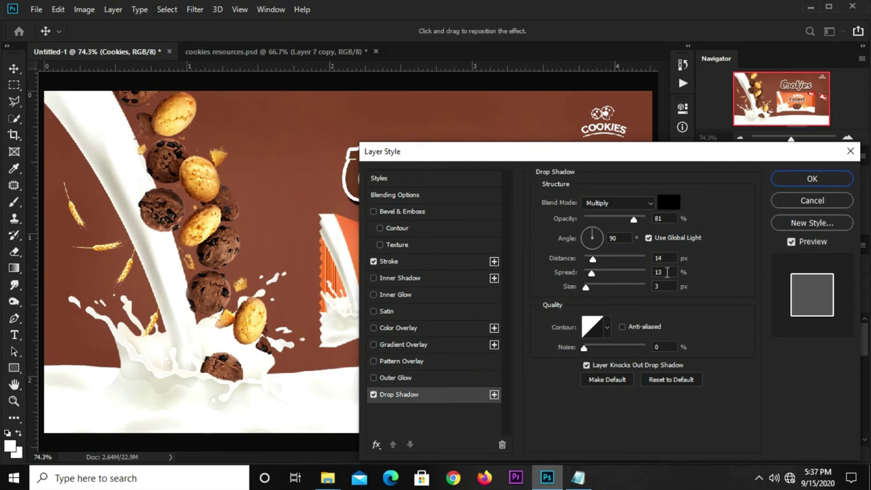
click(667, 256)
key(Tab)
key(Tab)
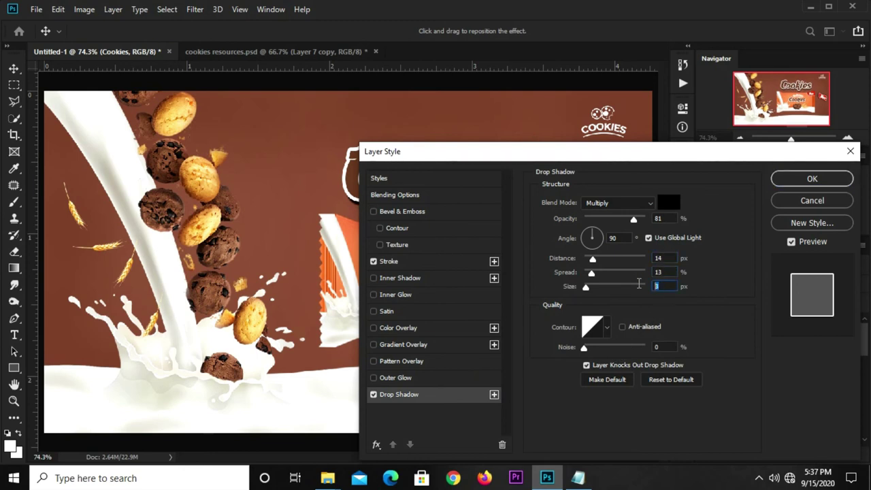
click(812, 178)
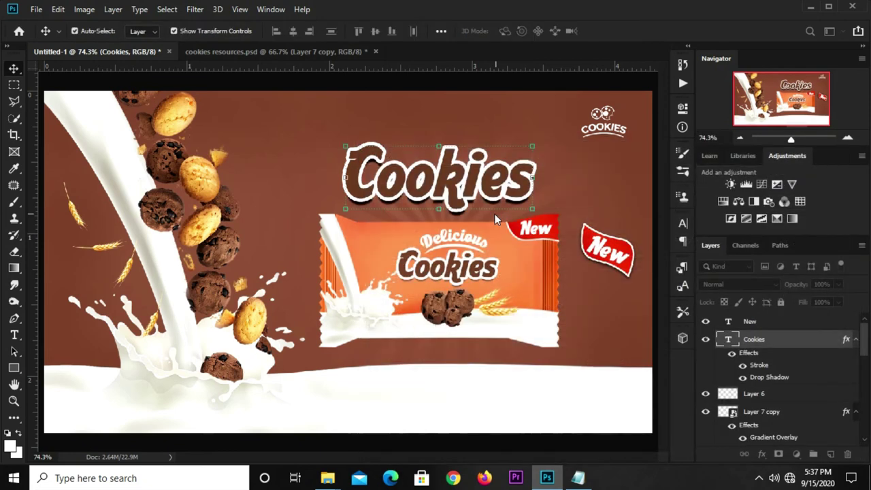
Commit a Free Transform on Layer 2, then deselect the Cookies layer.
click(508, 92)
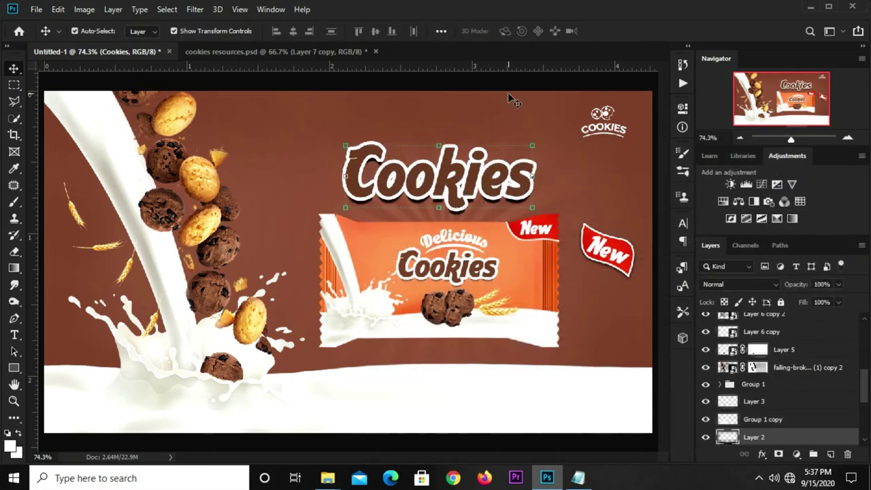
key(ctrl+t)
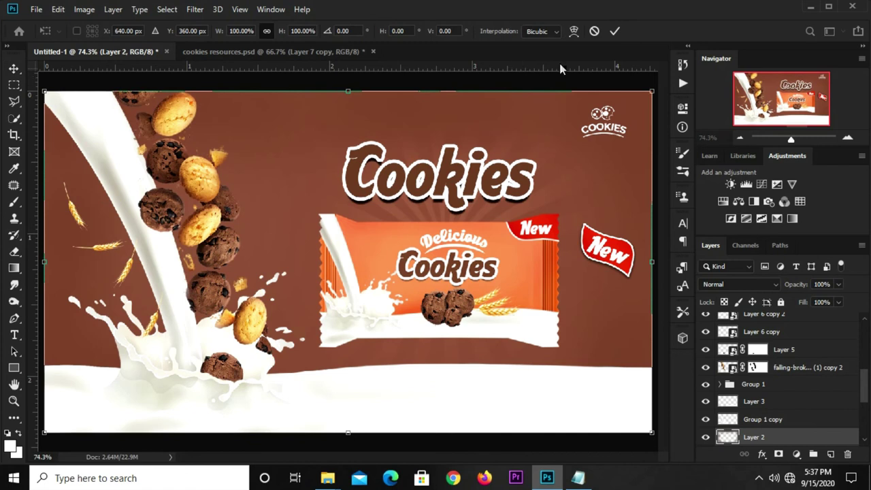
click(618, 32)
click(439, 183)
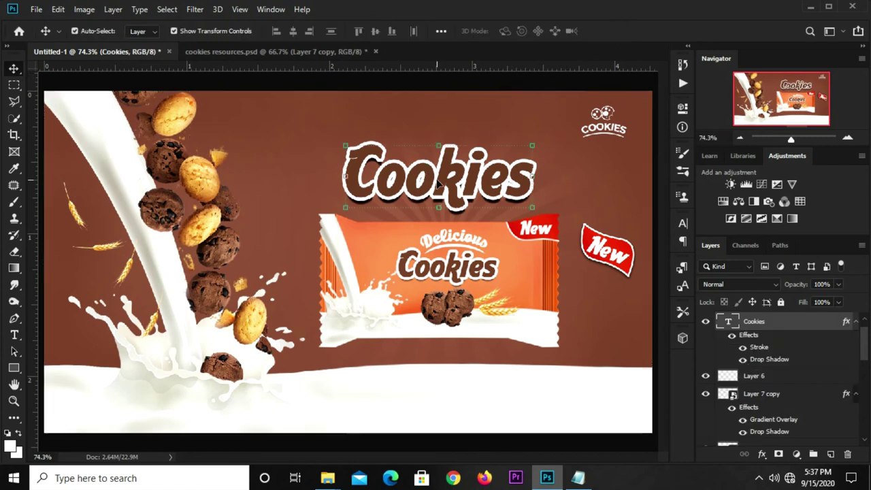
click(332, 86)
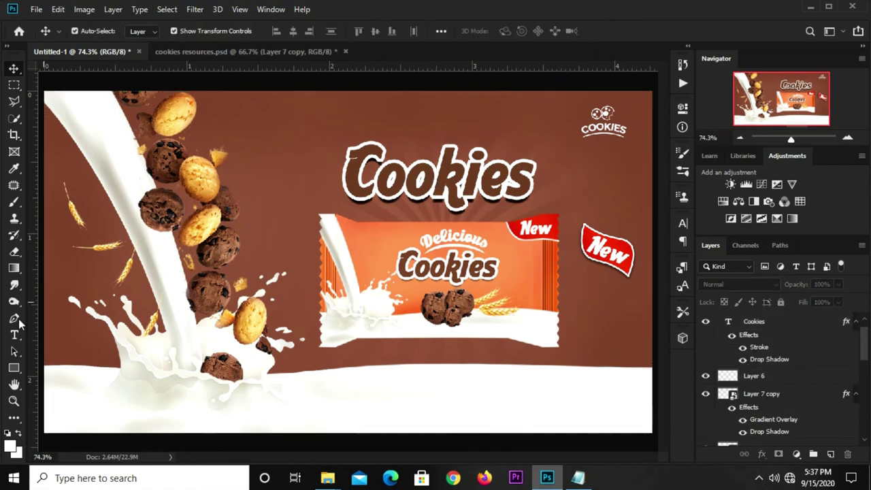
Type 'Delicious' in white with the Horizontal Type tool above the Cookies headline.
click(14, 335)
right_click(14, 335)
click(42, 334)
click(513, 32)
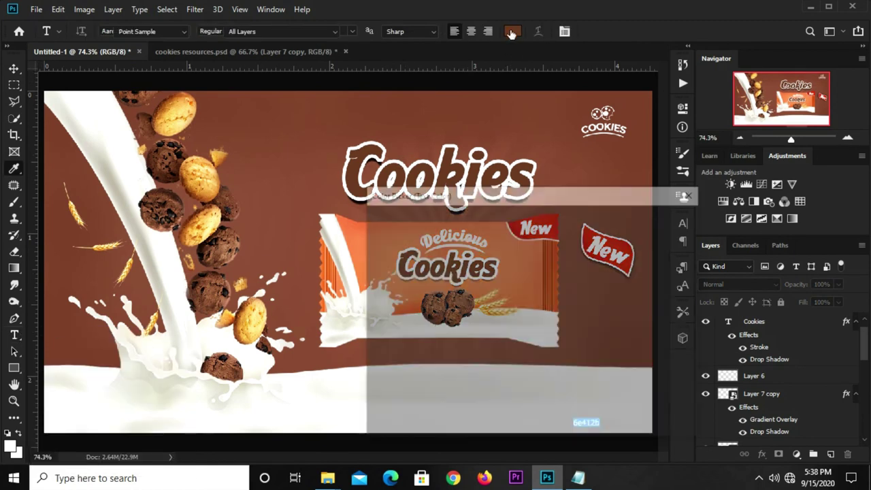
drag(385, 234, 371, 221)
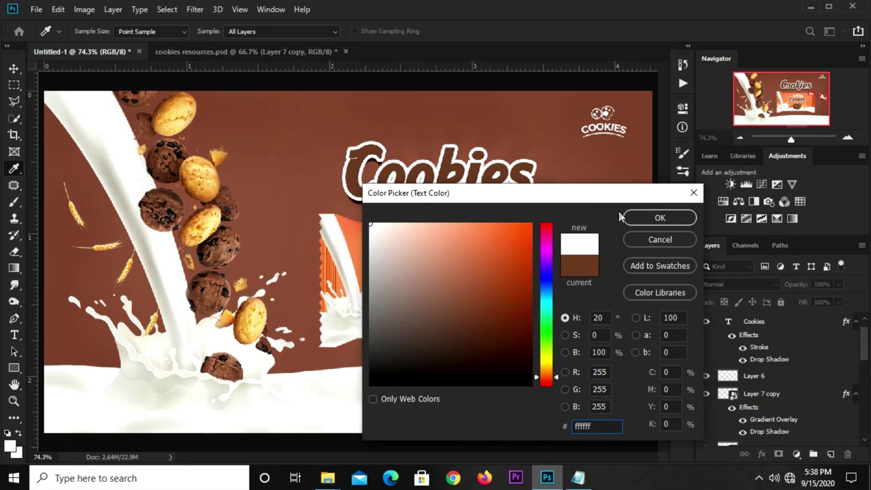
click(657, 217)
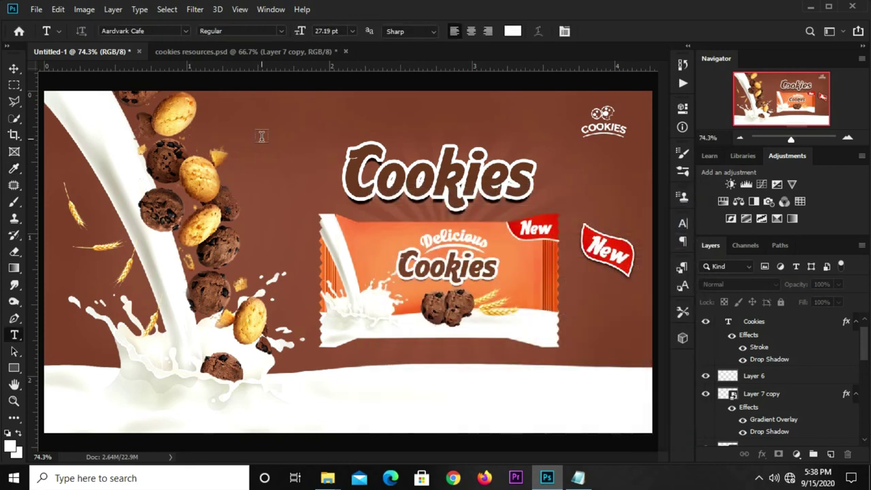
click(262, 137)
text(Delici)
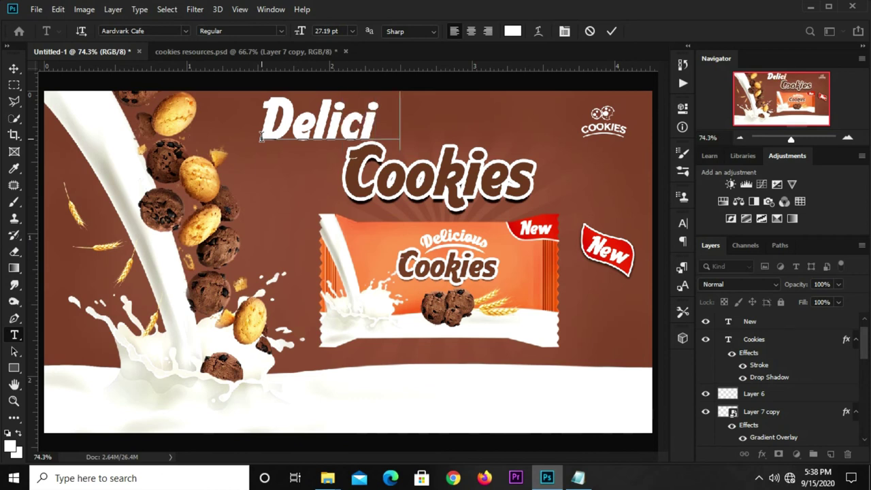
text(ous)
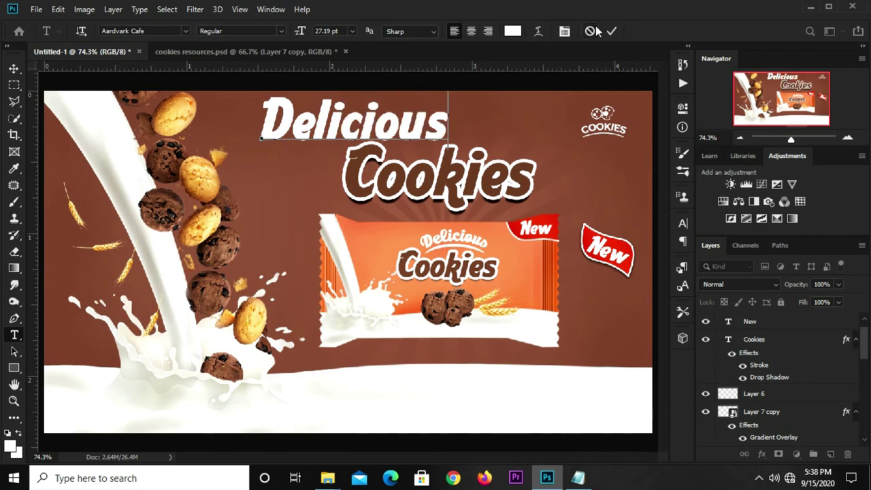
click(490, 85)
Set the Delicious text to the Marmellata font at 14 pt.
key(v)
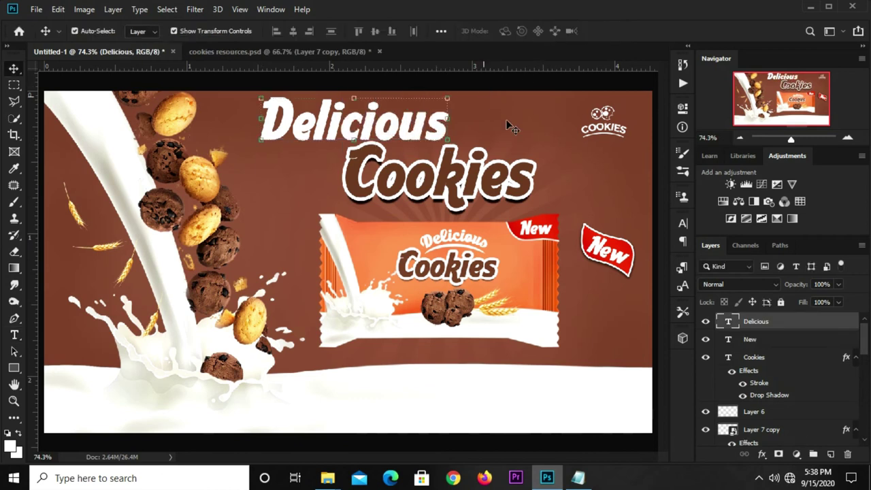
click(683, 223)
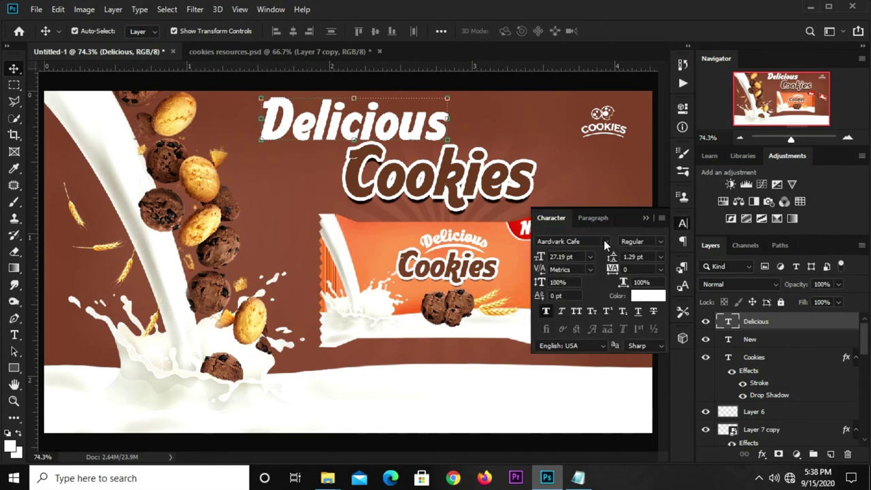
click(604, 240)
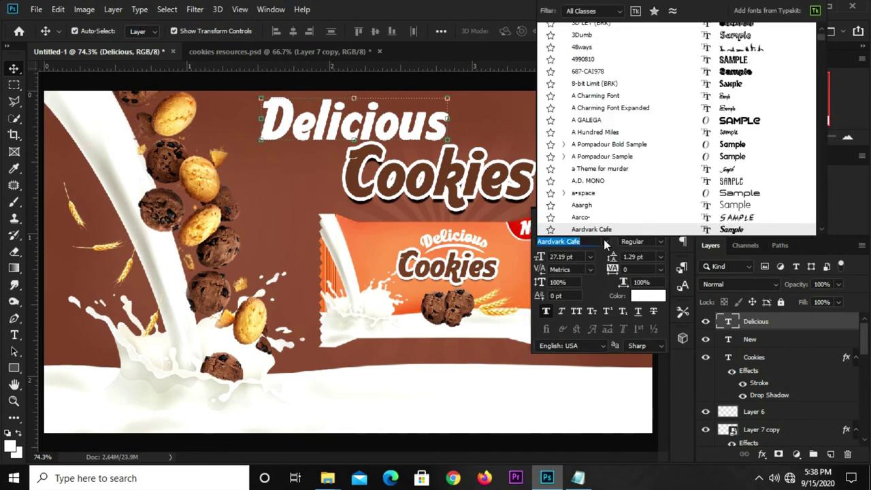
text(raleway)
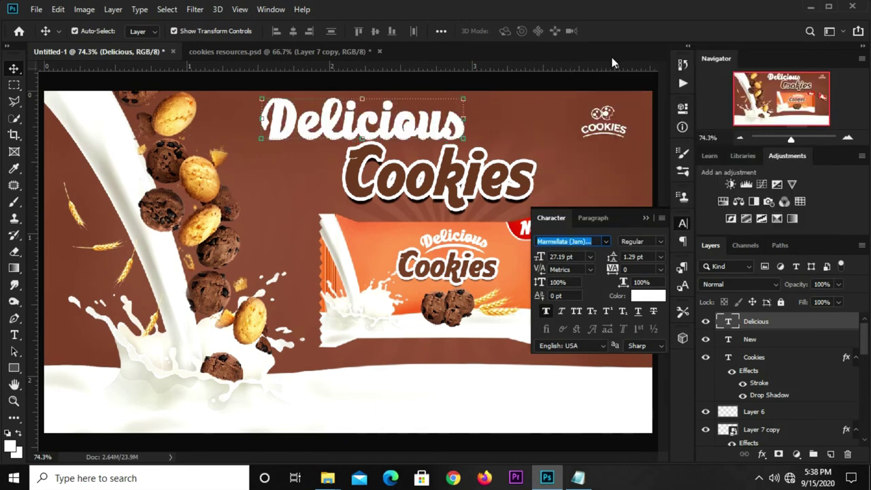
click(611, 58)
click(589, 257)
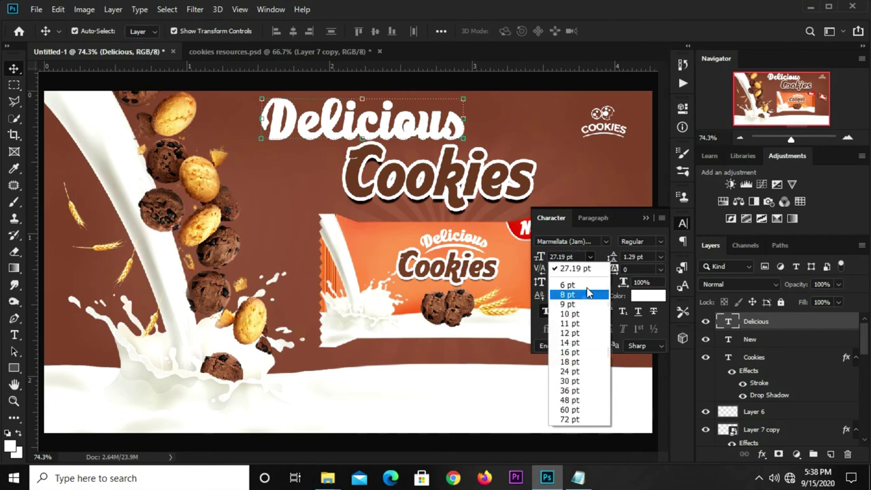
click(577, 343)
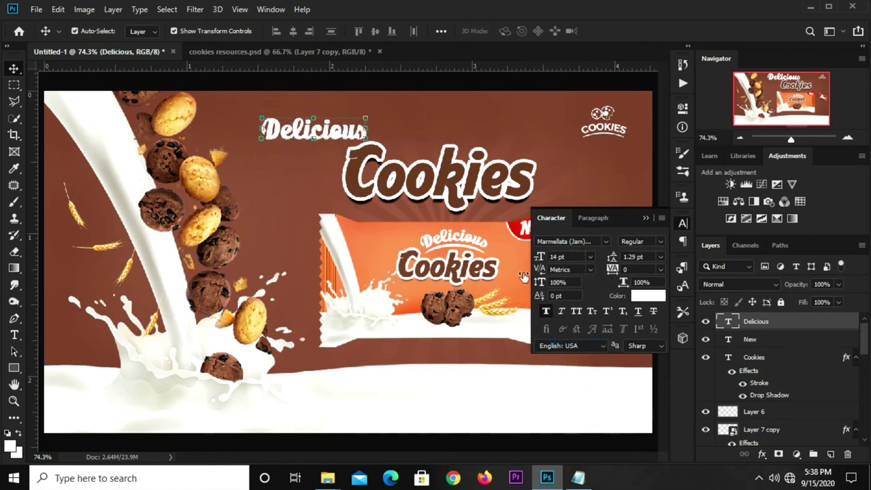
Centre Delicious above Cookies, enlarged to about 15.27 pt, and close the Character panel.
drag(327, 145, 483, 121)
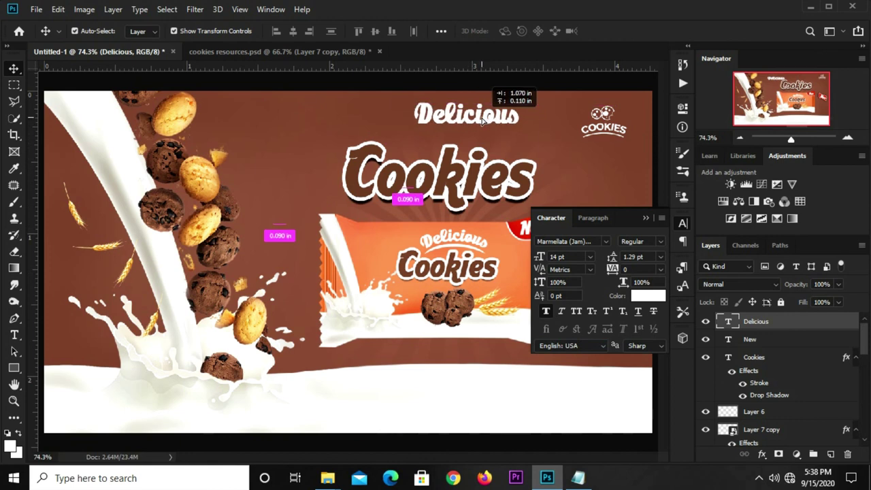
drag(413, 123, 404, 127)
click(614, 31)
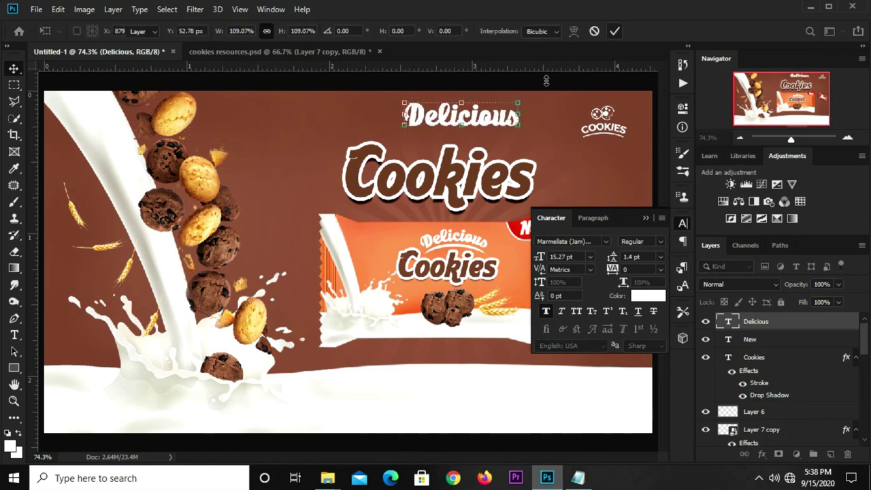
click(477, 190)
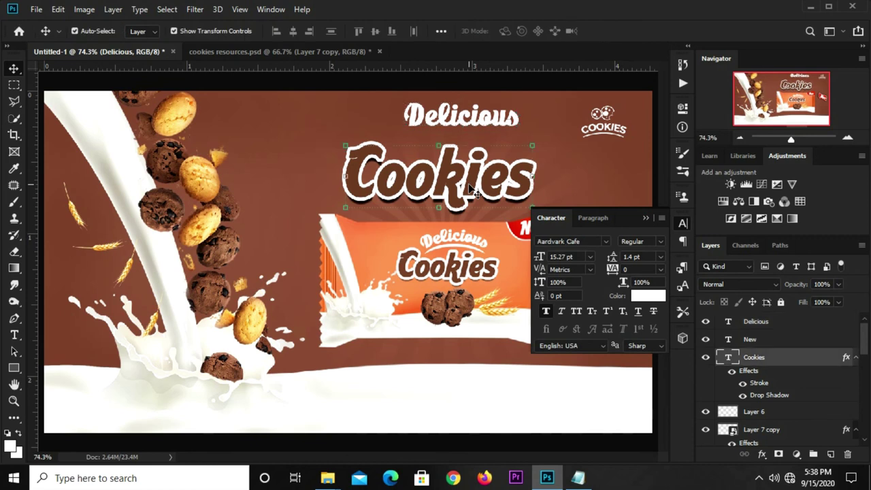
click(453, 289)
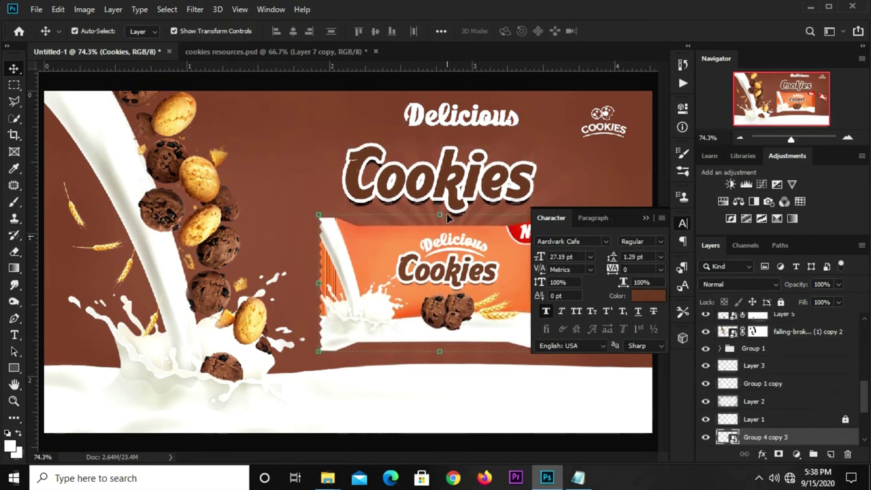
click(470, 121)
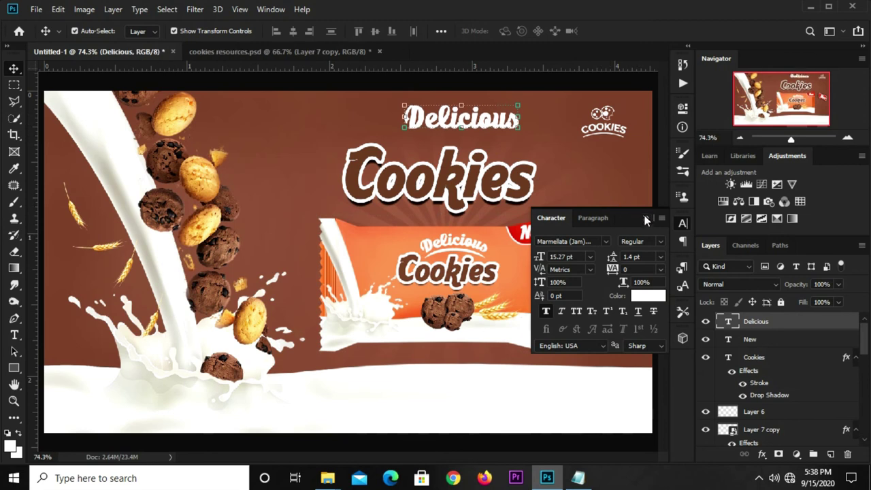
click(660, 213)
click(565, 85)
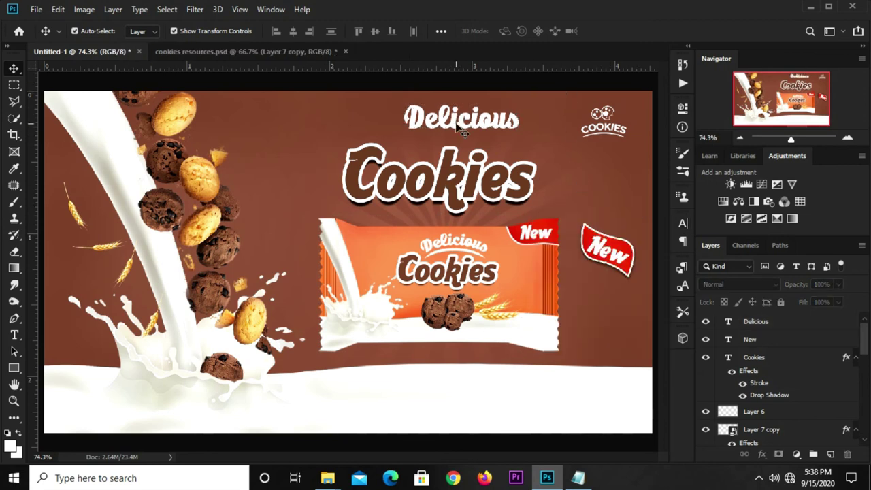
Drag the white arc from cookies resources.psd into the banner, scaled to 84%, between Delicious and Cookies.
click(296, 53)
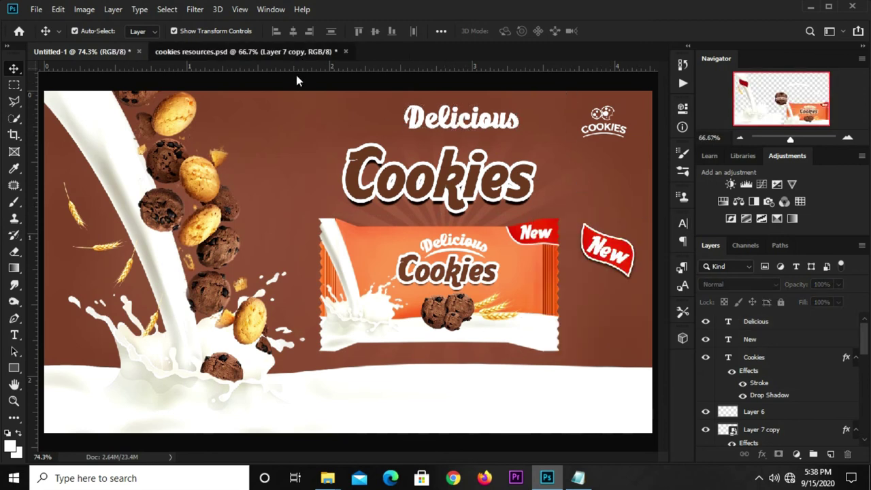
click(348, 95)
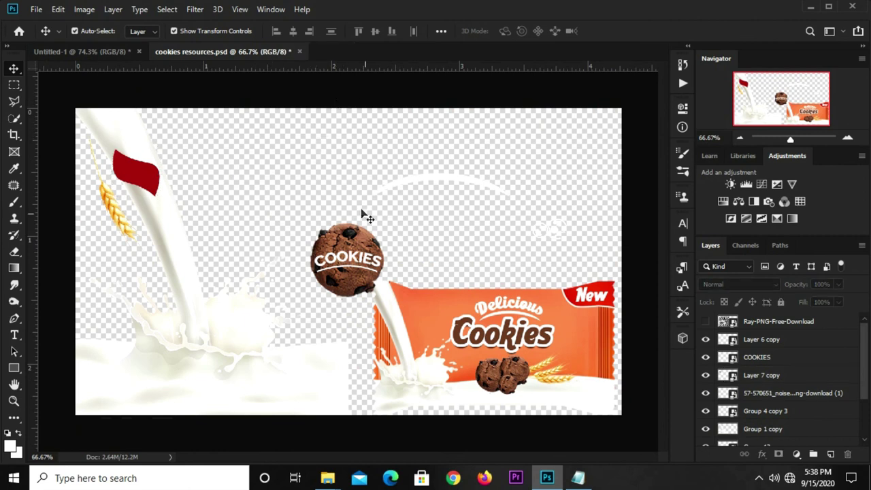
click(443, 178)
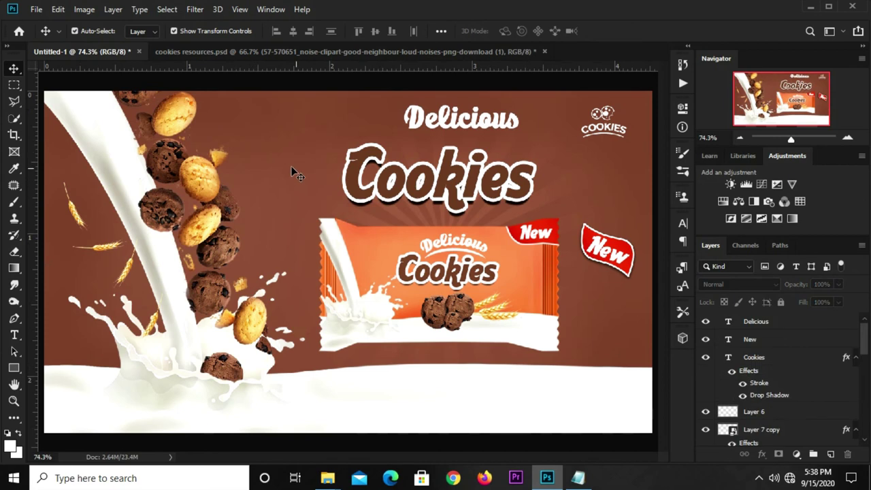
mouse_move(108, 53)
mouse_down()
mouse_move(354, 244)
mouse_move(500, 144)
mouse_move(484, 141)
mouse_up()
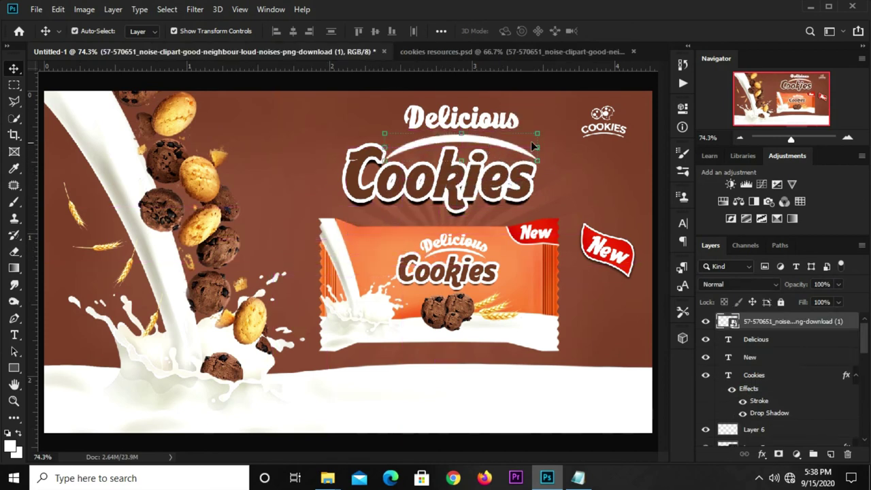
key(ctrl+t)
drag(537, 134, 514, 140)
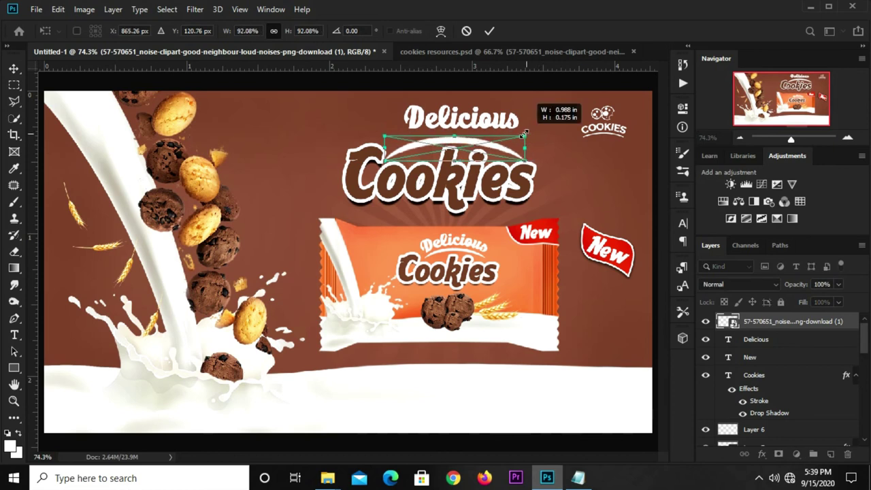
drag(460, 146, 474, 139)
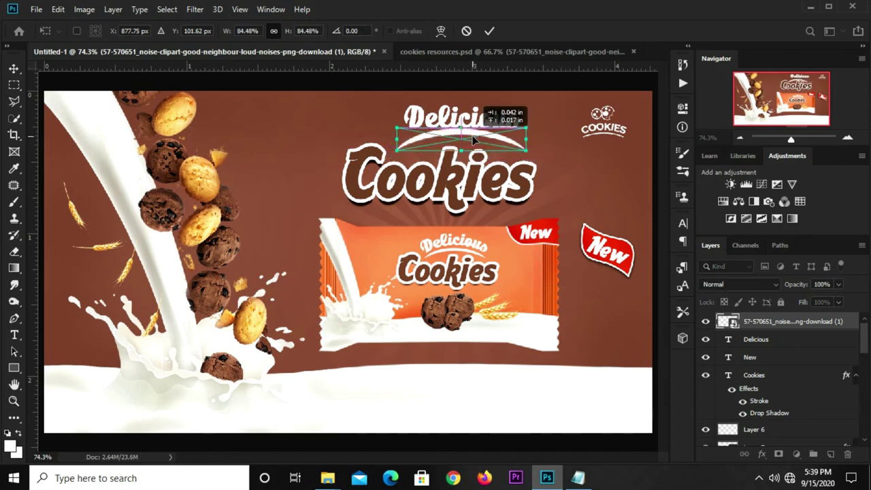
key(Return)
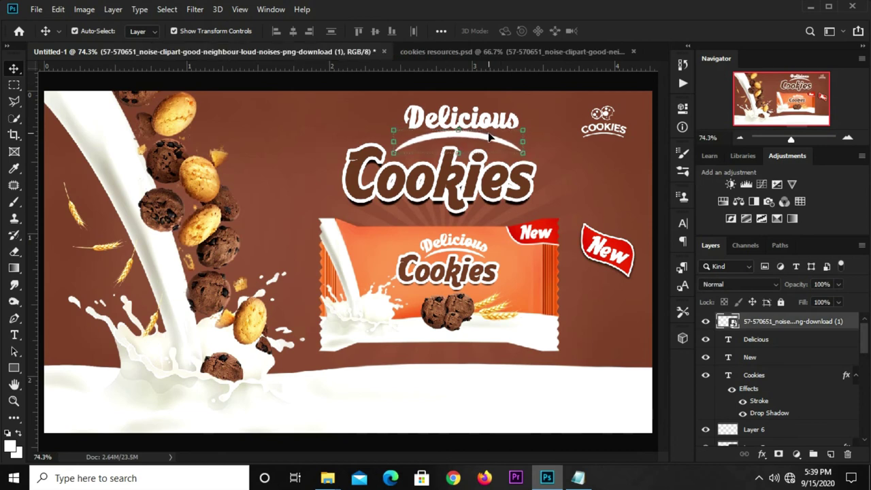
key(Down)
key(Down)
key(Down)
Enlarge the Delicious text to about 109%.
click(475, 95)
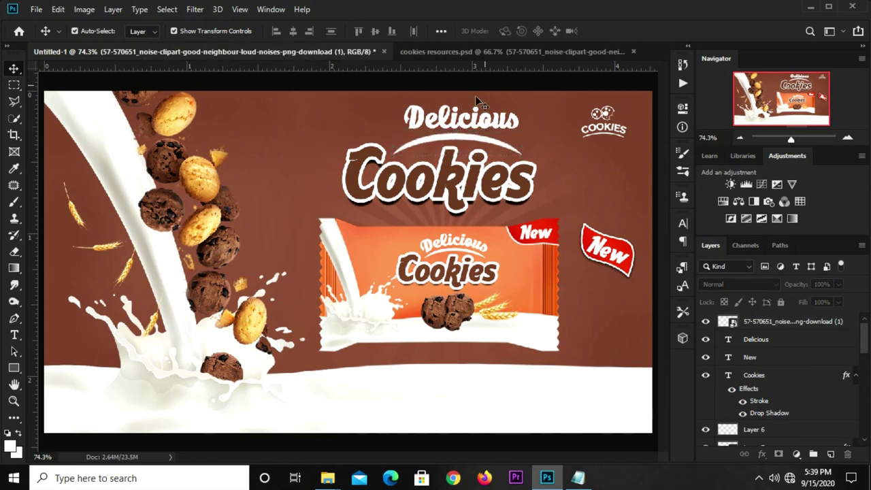
click(480, 122)
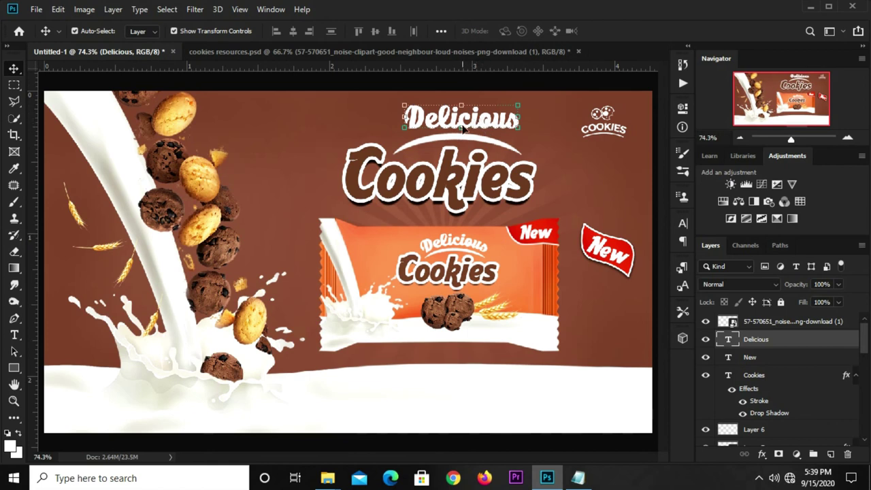
right_click(760, 342)
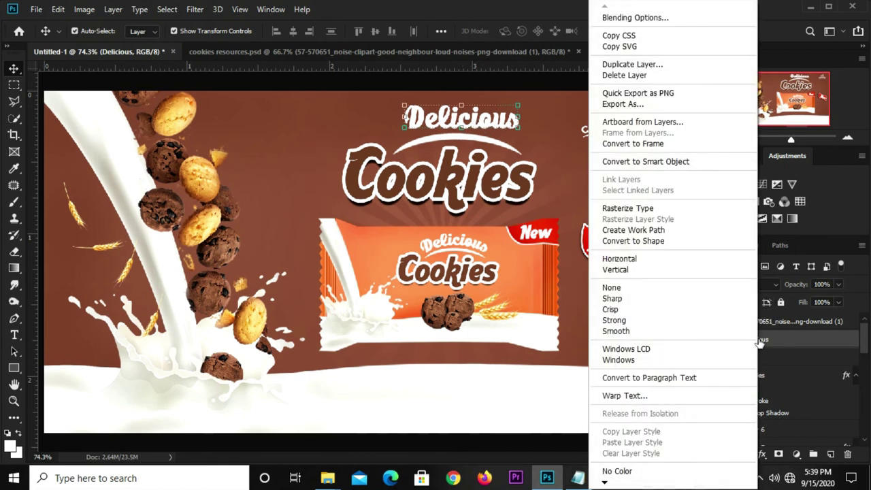
key(Escape)
key(ctrl+t)
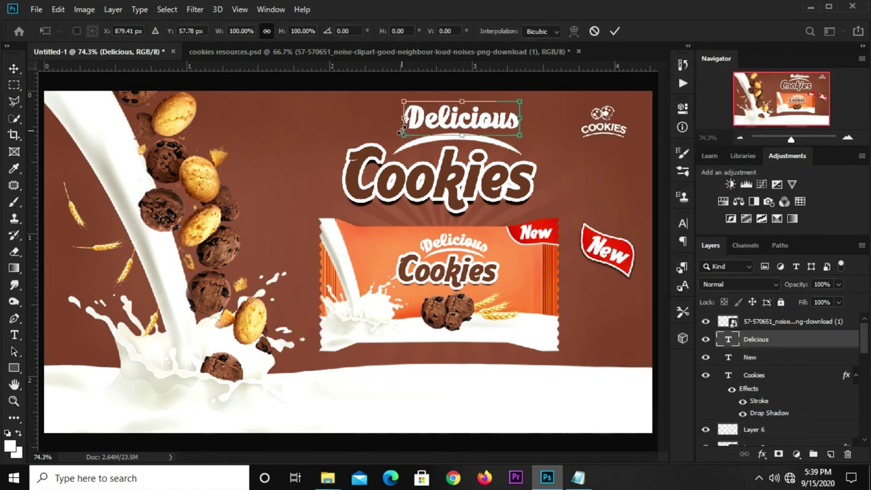
drag(402, 129, 390, 133)
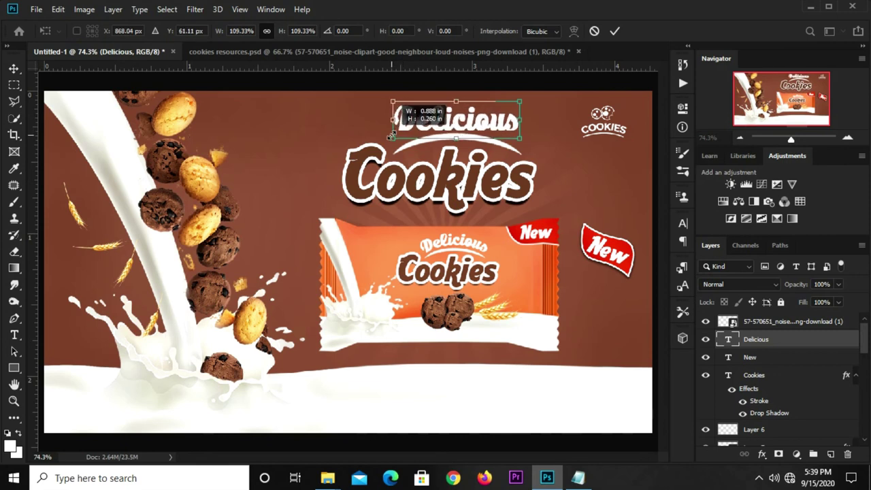
click(613, 31)
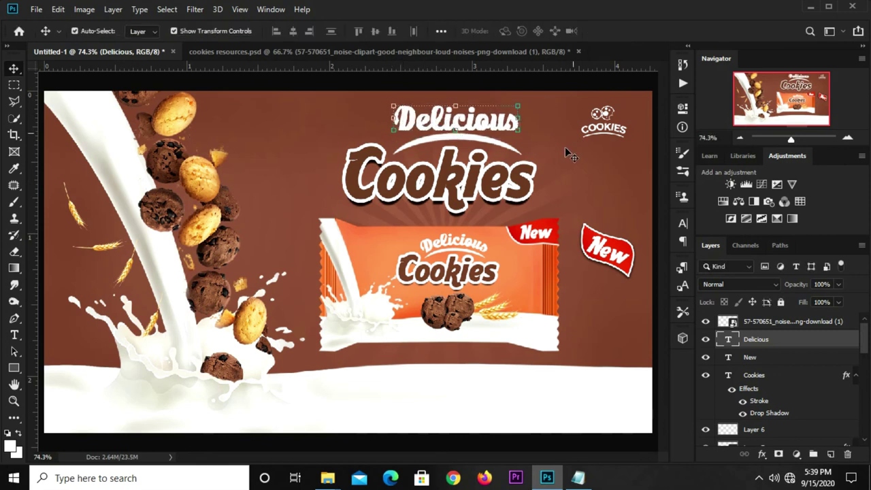
Convert Delicious to a smart object and warp it with an Arc of bend 28.6.
right_click(762, 343)
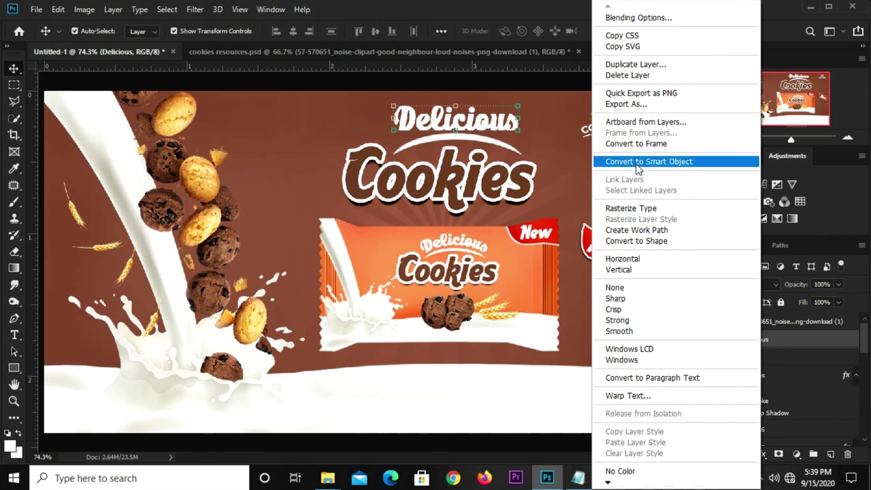
click(634, 163)
key(ctrl+t)
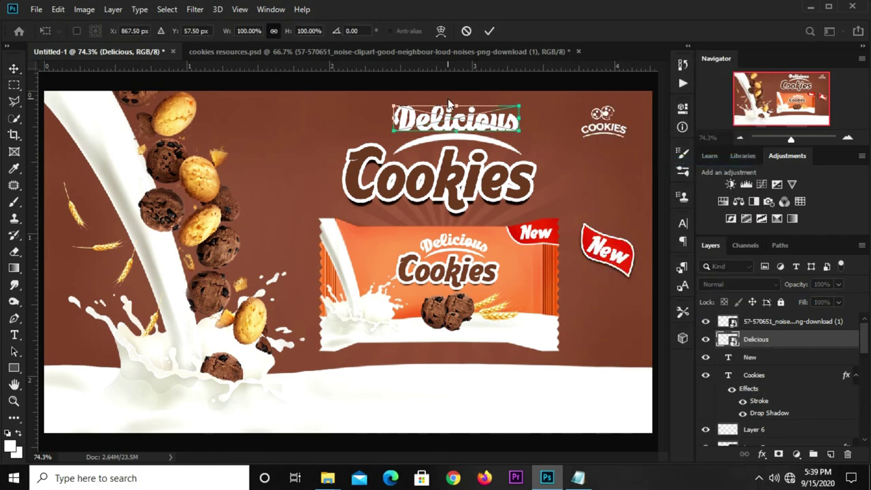
click(440, 30)
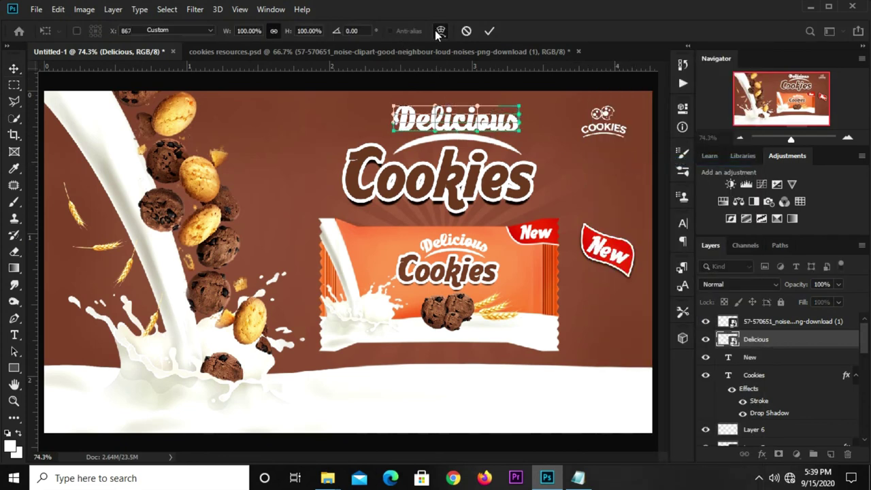
click(183, 34)
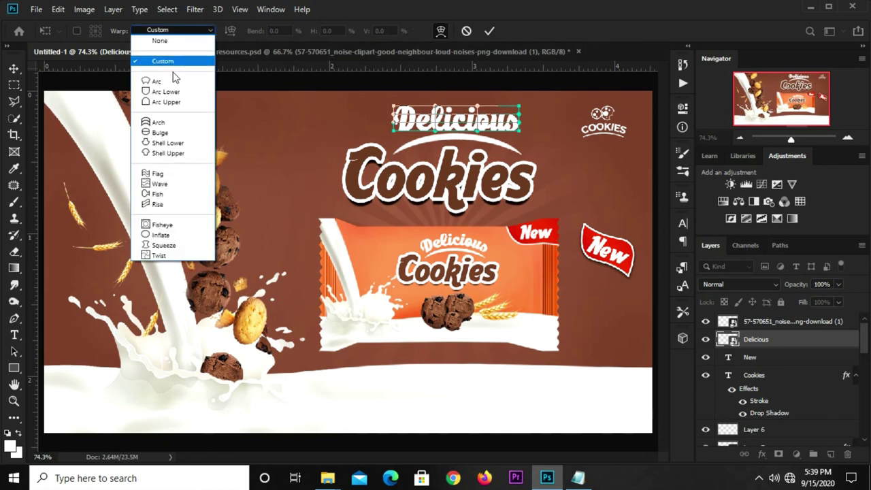
click(178, 83)
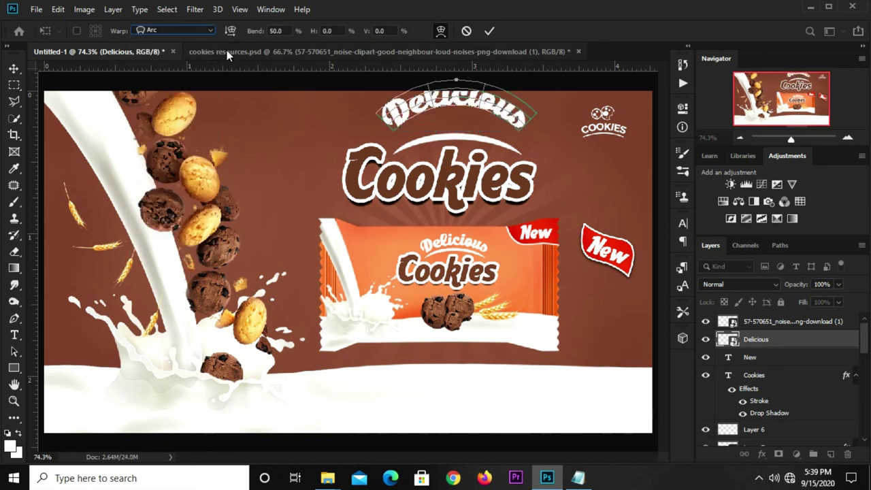
drag(255, 32, 183, 41)
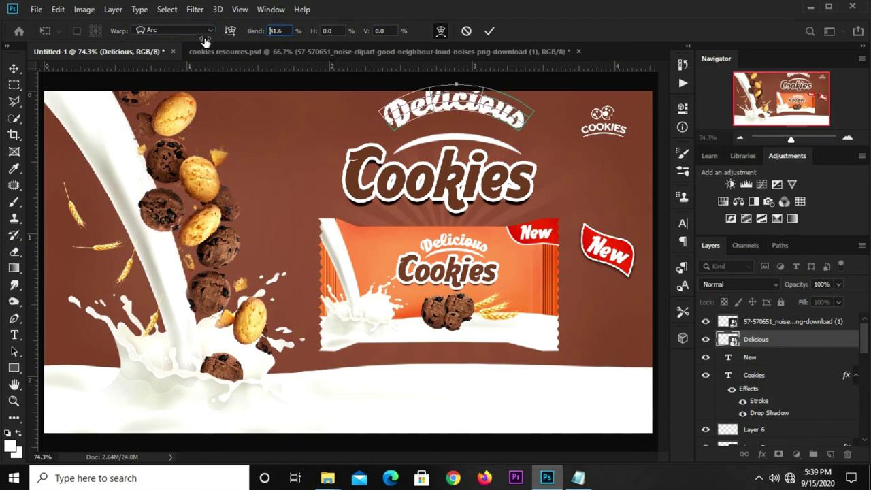
drag(252, 32, 194, 36)
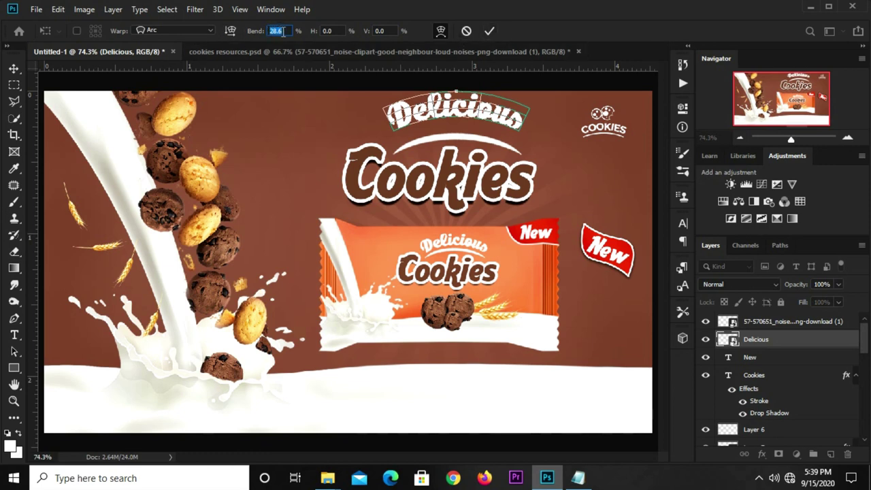
click(489, 31)
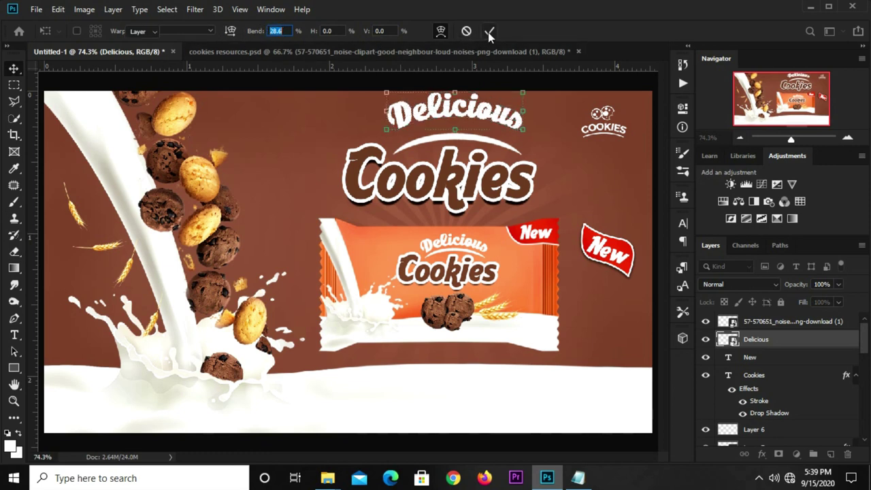
Lower the arched Delicious text to rest just above the white arc.
click(463, 113)
drag(460, 112, 460, 107)
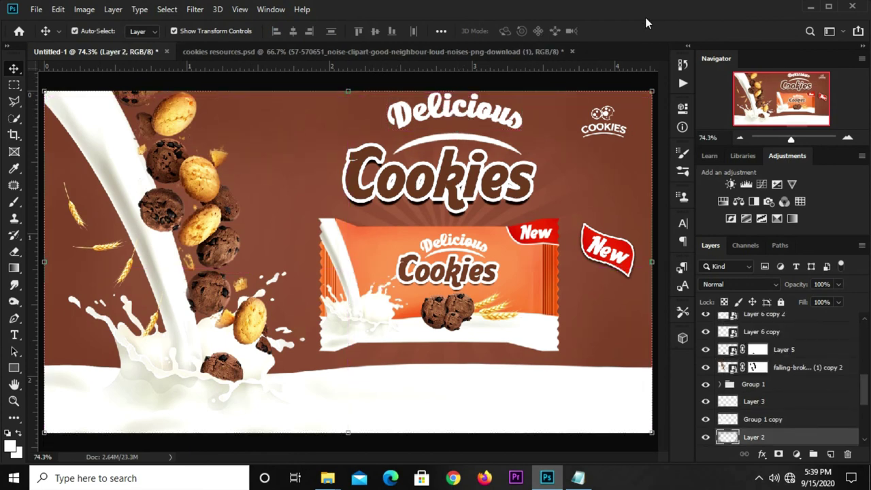
click(459, 115)
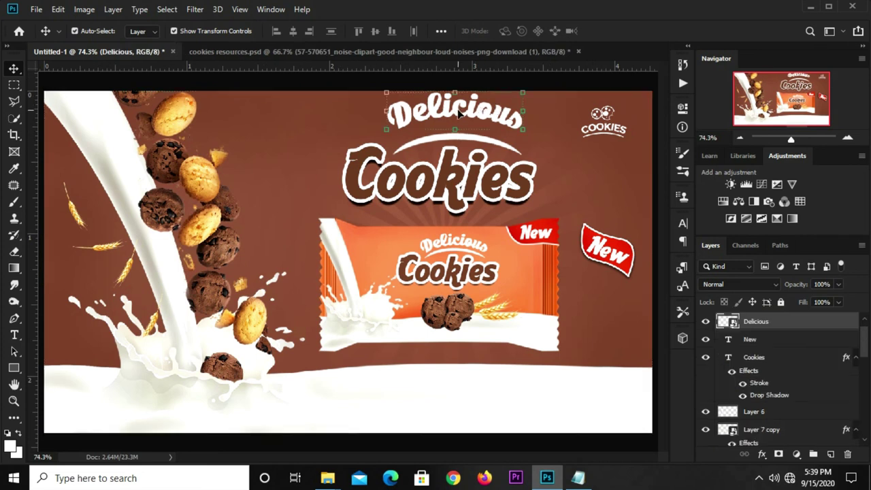
drag(460, 107, 457, 122)
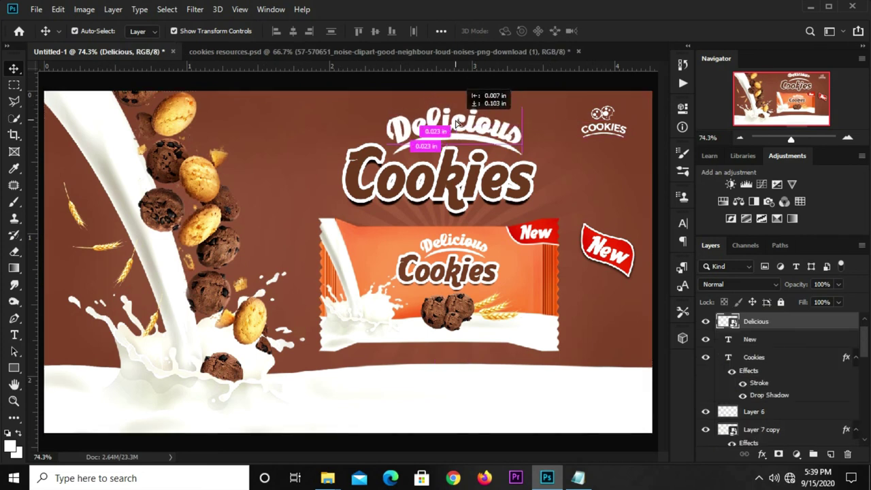
click(415, 114)
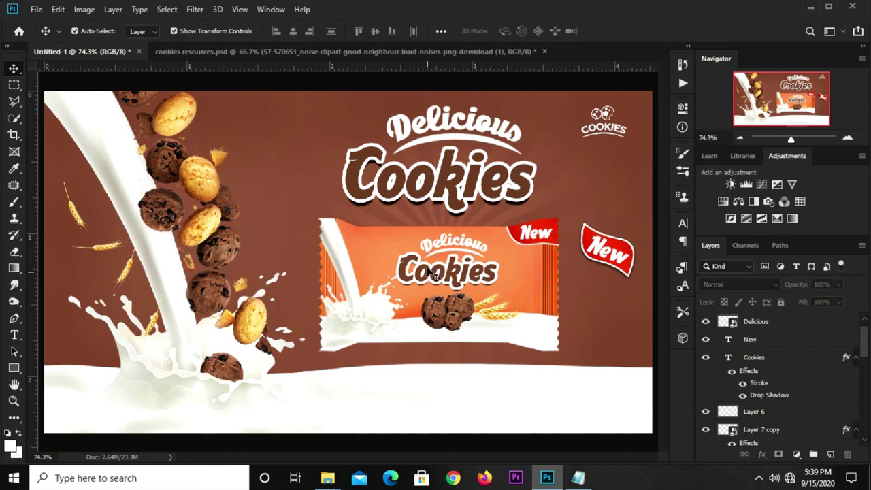
Add a Curves adjustment clipped to the cookie package with a slightly adjusted curve.
click(443, 291)
scroll(795, 406, down, 2)
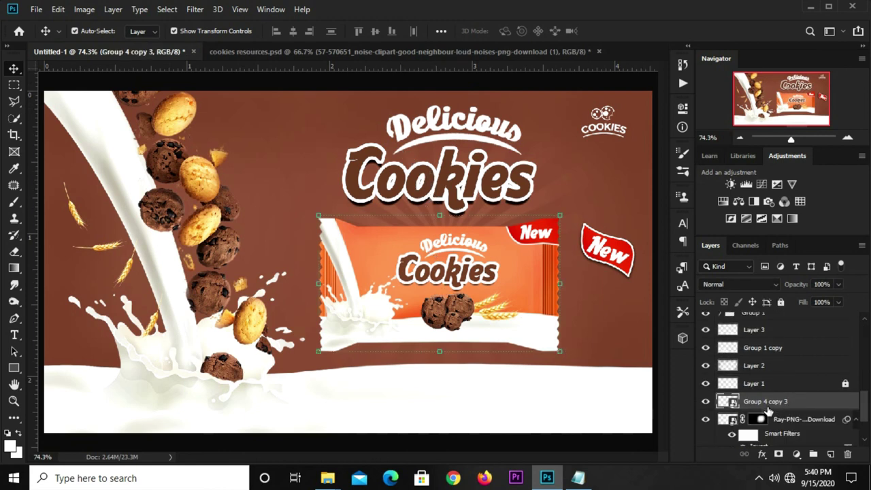
click(797, 453)
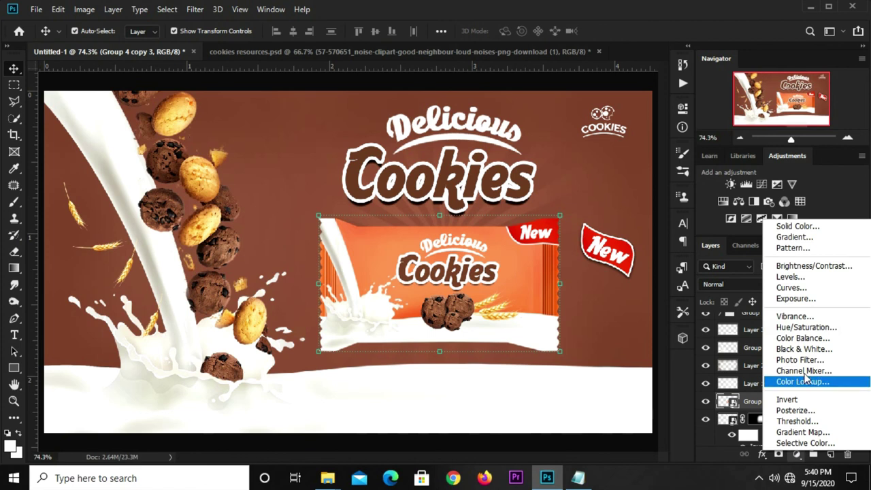
click(789, 288)
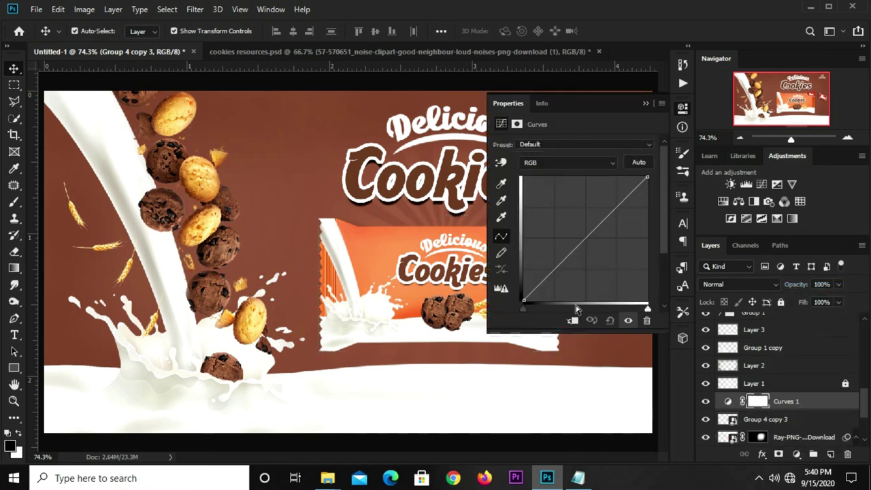
click(571, 323)
drag(564, 255, 562, 267)
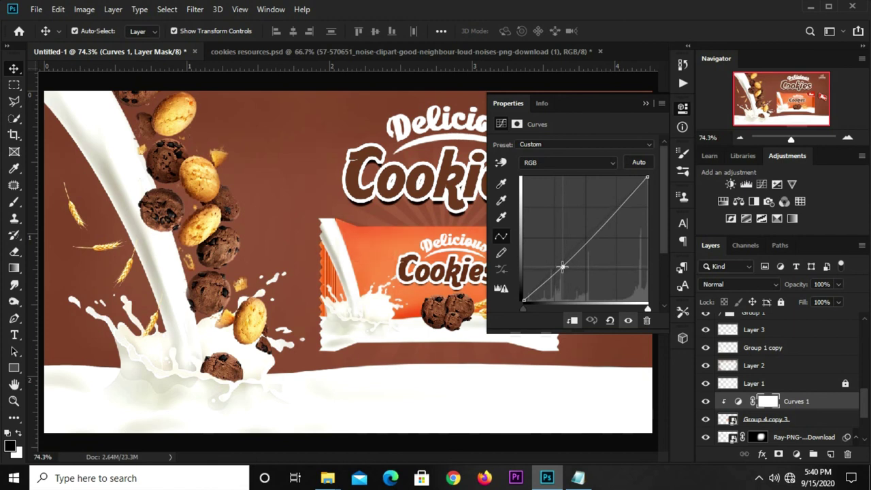
Toggle Curves 1 off and on to compare, then reselect the package layer.
click(646, 104)
click(705, 401)
click(705, 402)
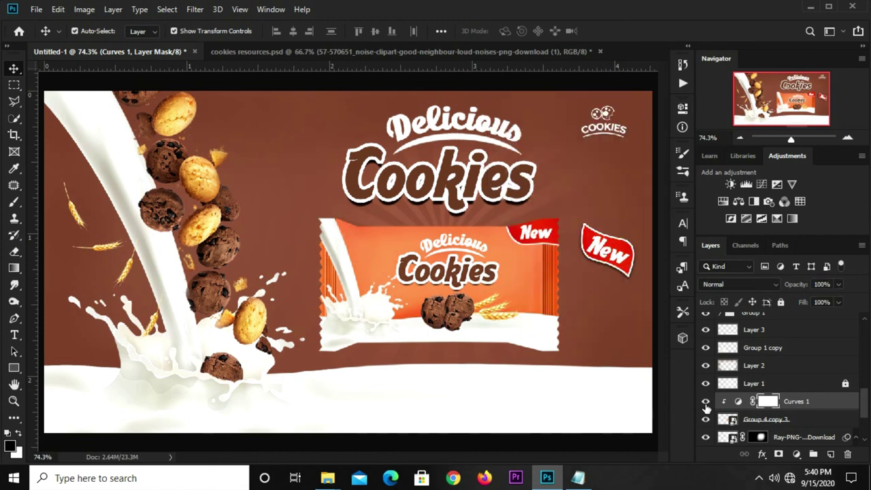
click(509, 302)
scroll(807, 372, down, 2)
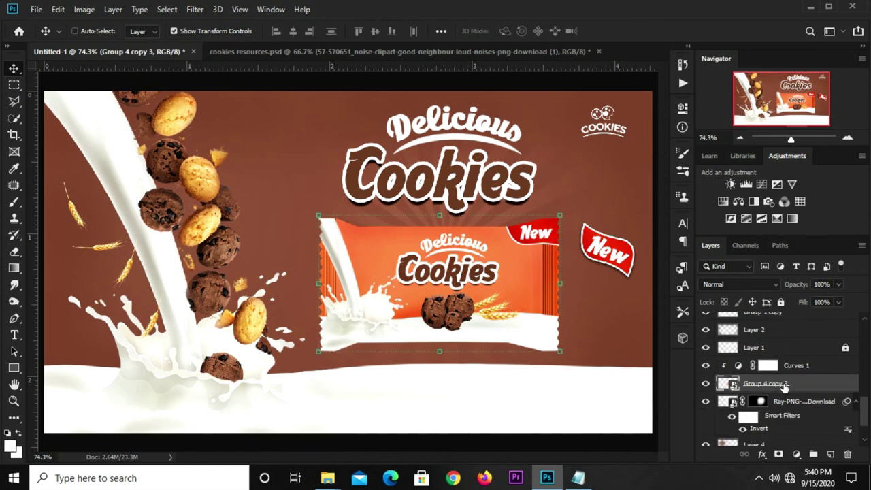
Duplicate the cookie package and blacken the lower copy with a clipped Hue/Saturation at Lightness -100.
key(ctrl+j)
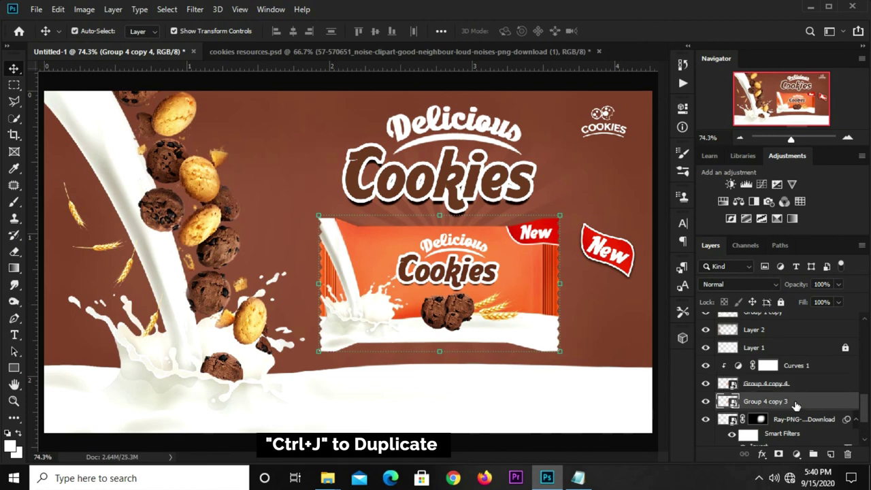
click(776, 403)
click(796, 454)
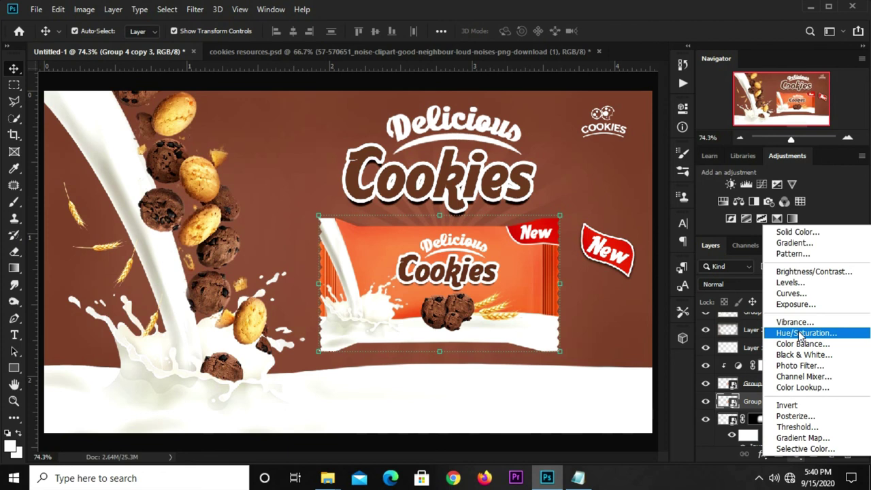
click(798, 330)
drag(573, 246, 495, 245)
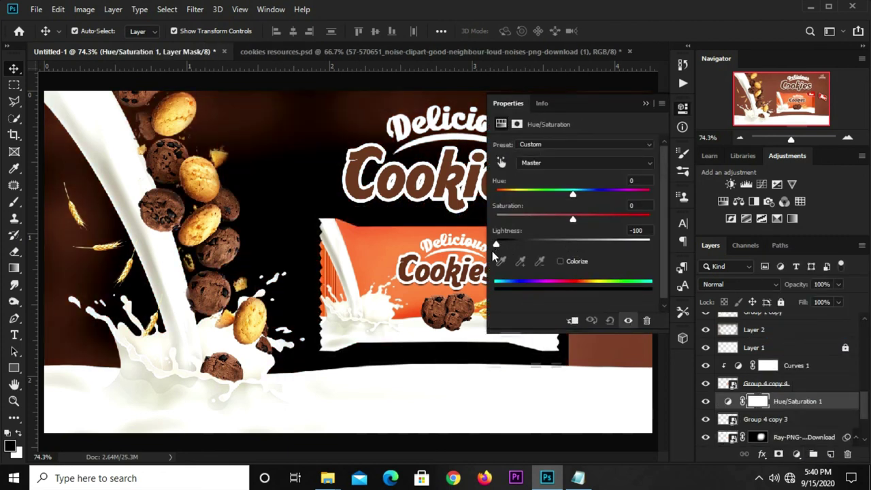
click(572, 321)
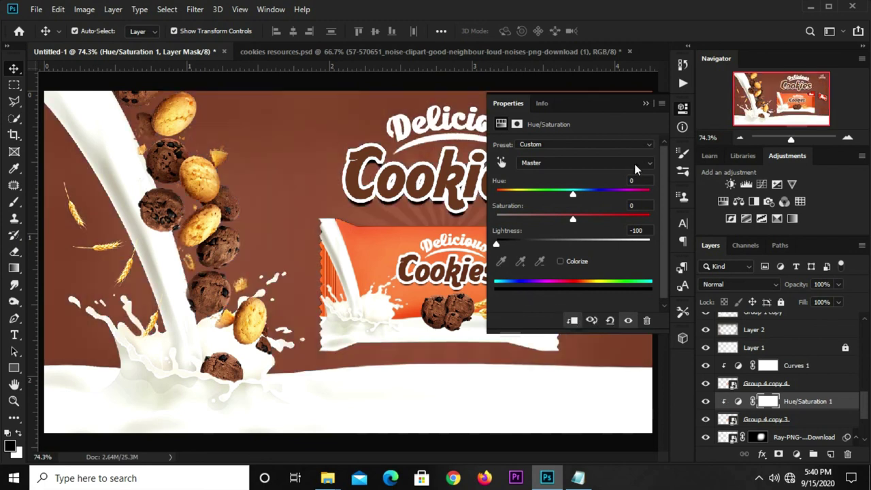
click(645, 104)
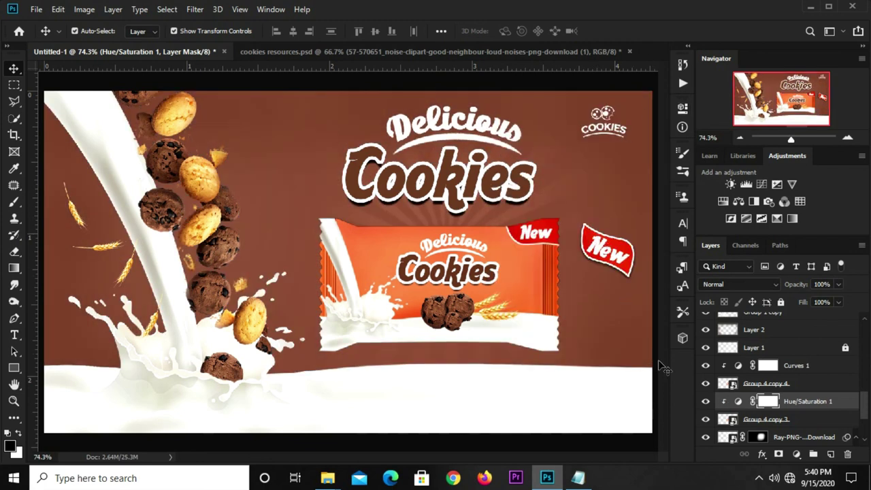
Distort the blackened package copy slightly downward so it peeks out behind the original.
click(767, 419)
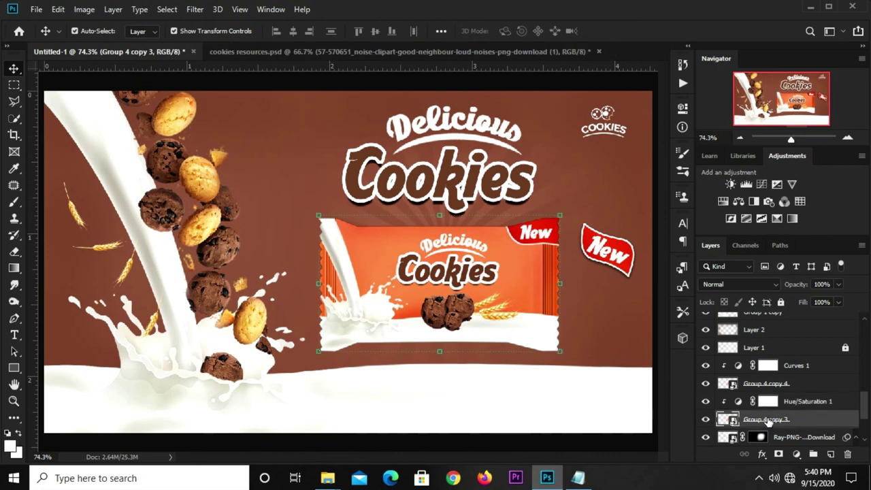
key(ctrl+t)
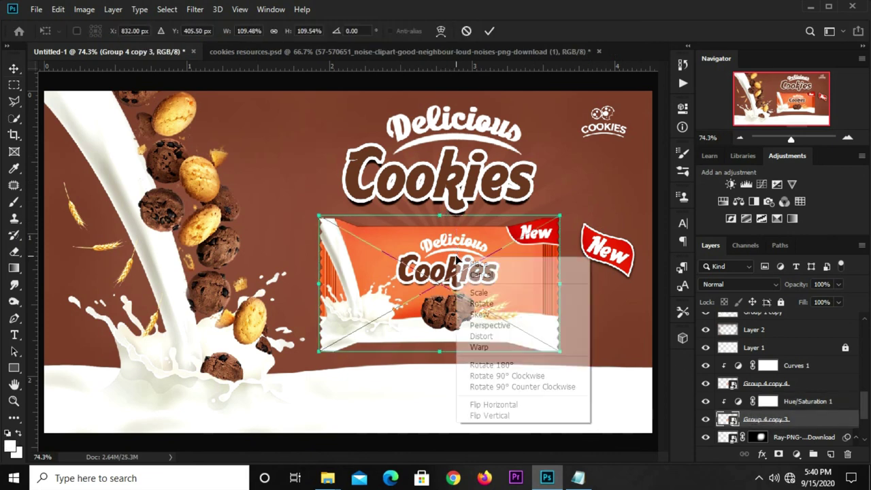
right_click(454, 257)
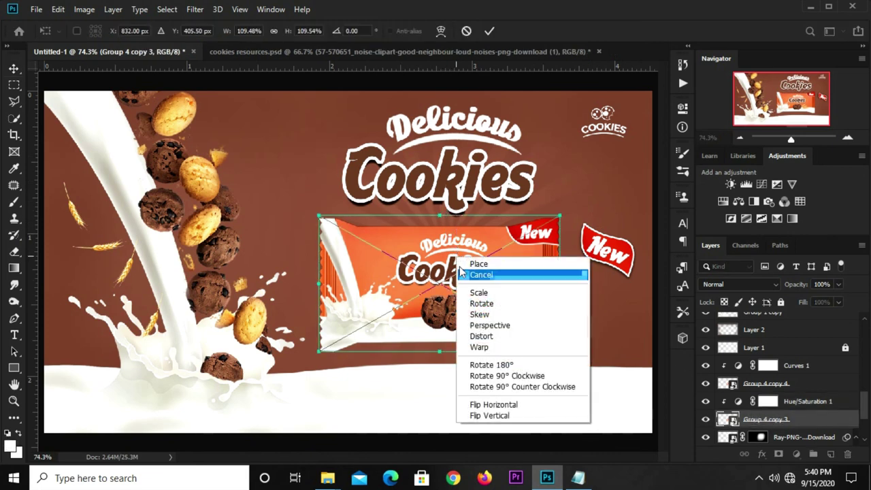
click(483, 335)
drag(510, 275, 514, 278)
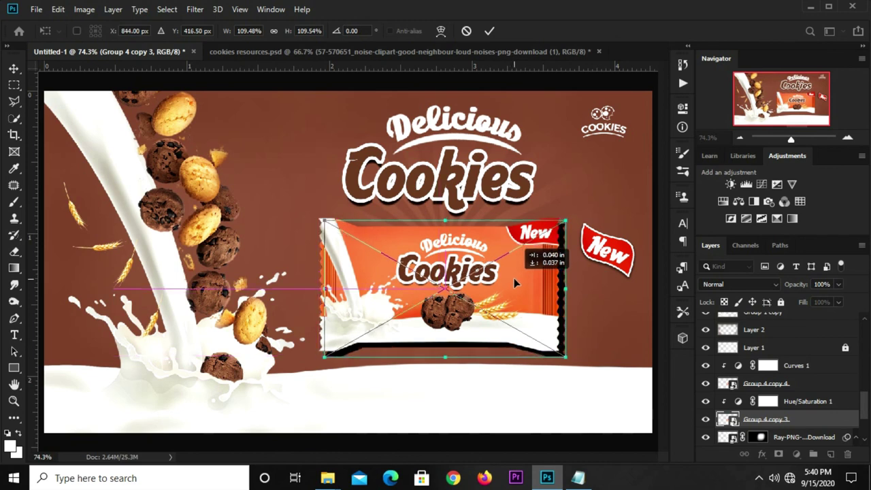
click(488, 31)
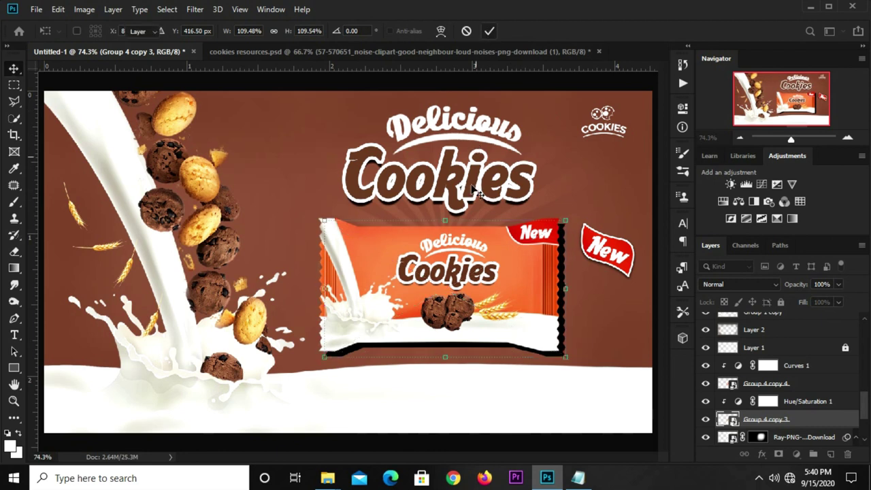
click(195, 10)
mouse_move(202, 155)
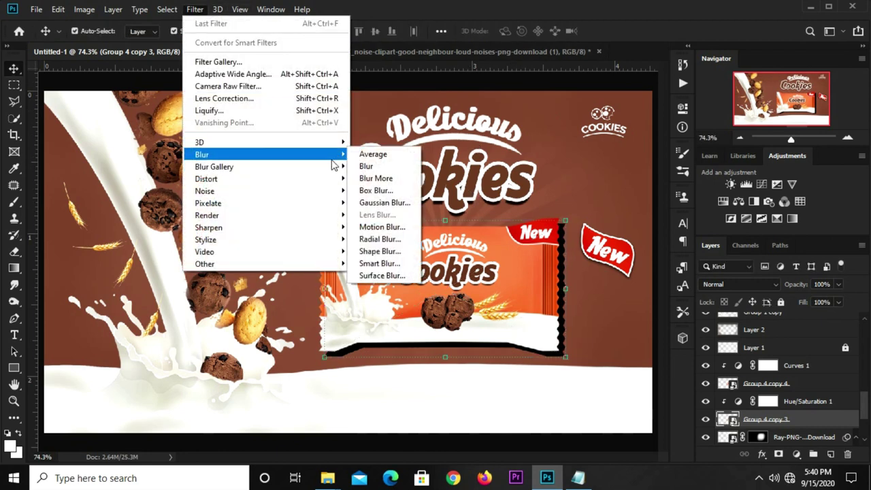
Apply an 11-pixel Gaussian Blur to the black package shadow.
click(371, 203)
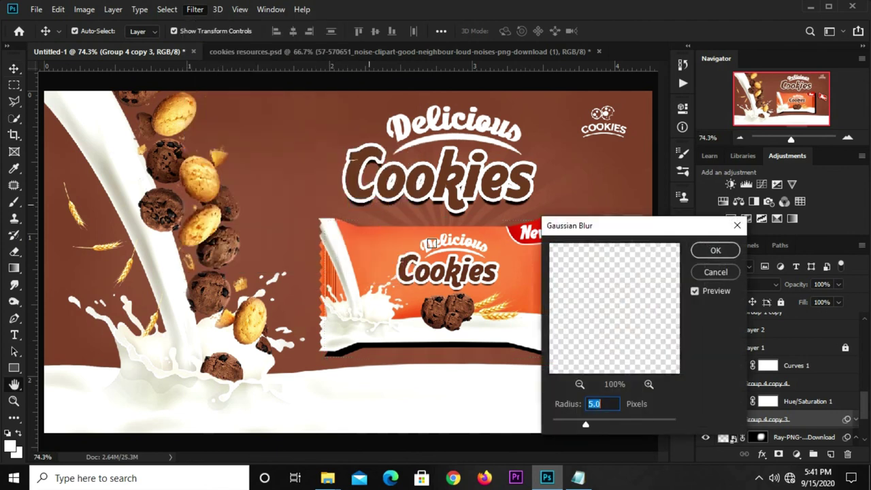
click(590, 423)
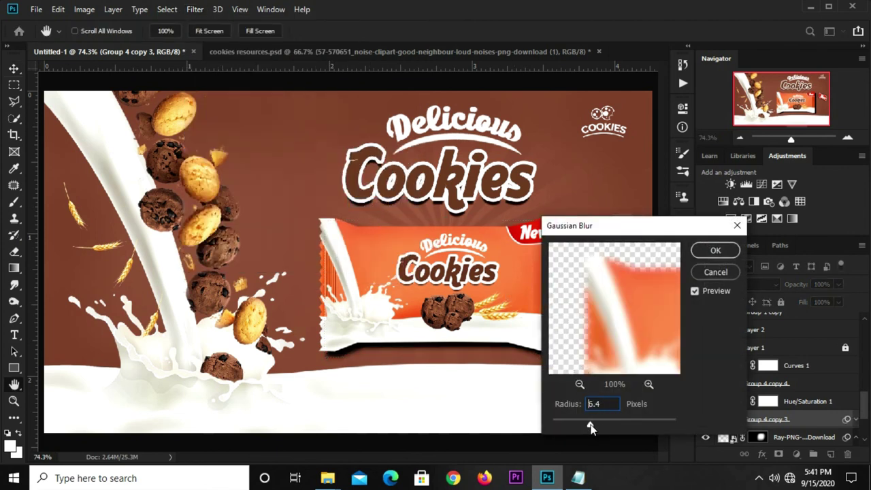
mouse_move(603, 420)
mouse_down()
mouse_move(620, 419)
mouse_move(604, 424)
mouse_up()
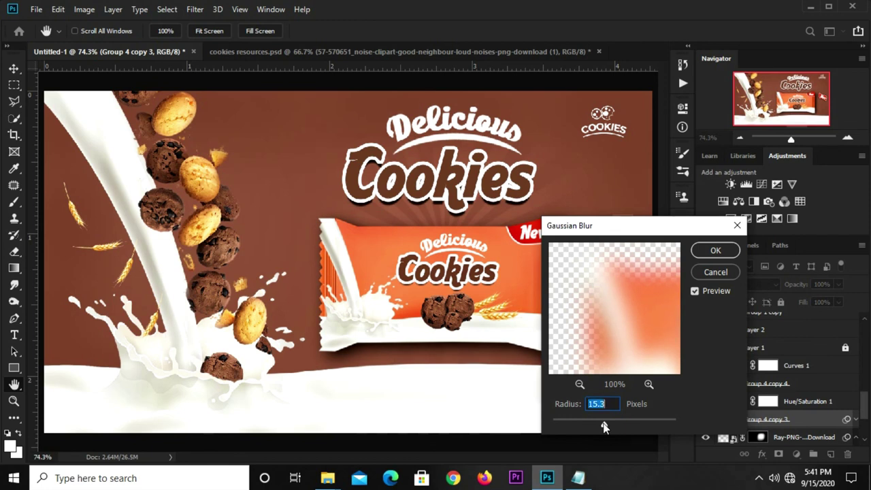
text(11)
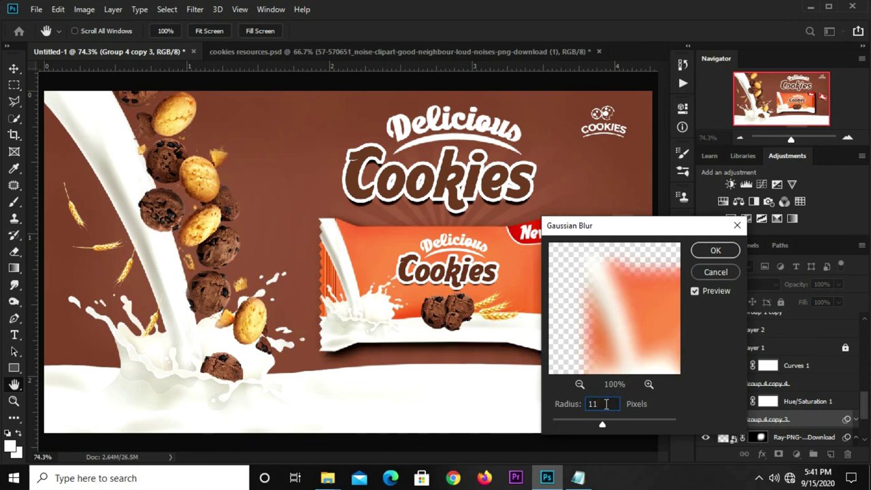
key(Tab)
click(712, 249)
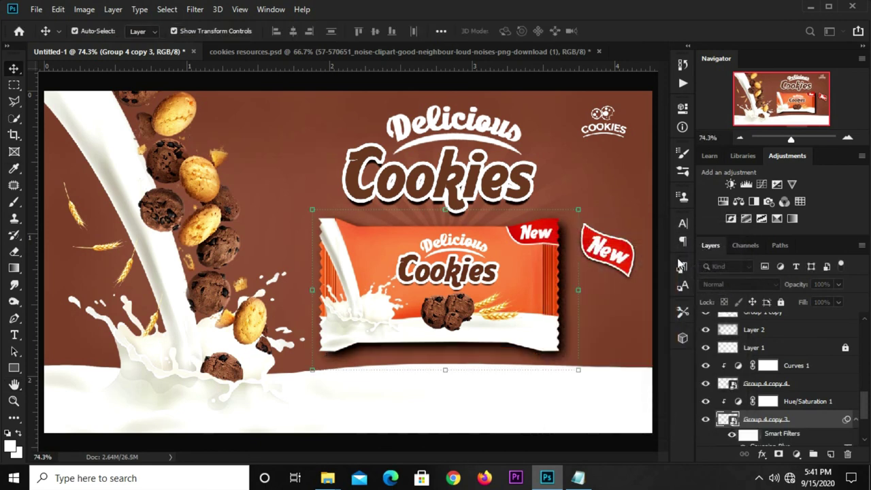
Lower the shadow layer's opacity to 38%.
click(839, 284)
mouse_move(843, 300)
mouse_down()
mouse_move(803, 302)
mouse_move(811, 300)
mouse_up()
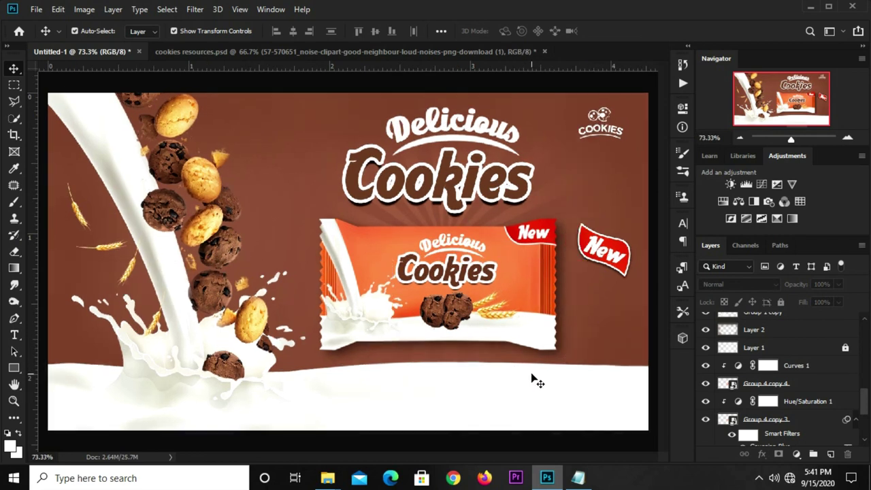
click(470, 224)
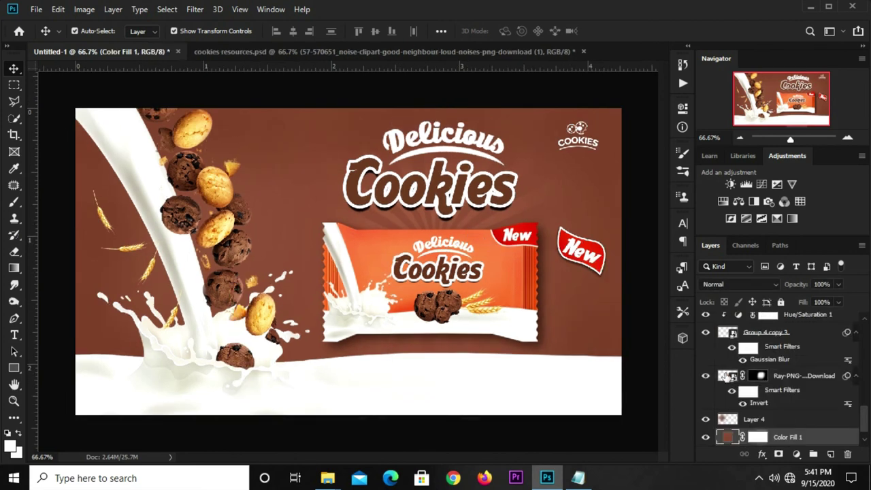
Scale the Ray-PNG light rays layer to about 120% and nudge it slightly left.
scroll(765, 393, down, 1)
click(787, 358)
click(423, 105)
click(446, 196)
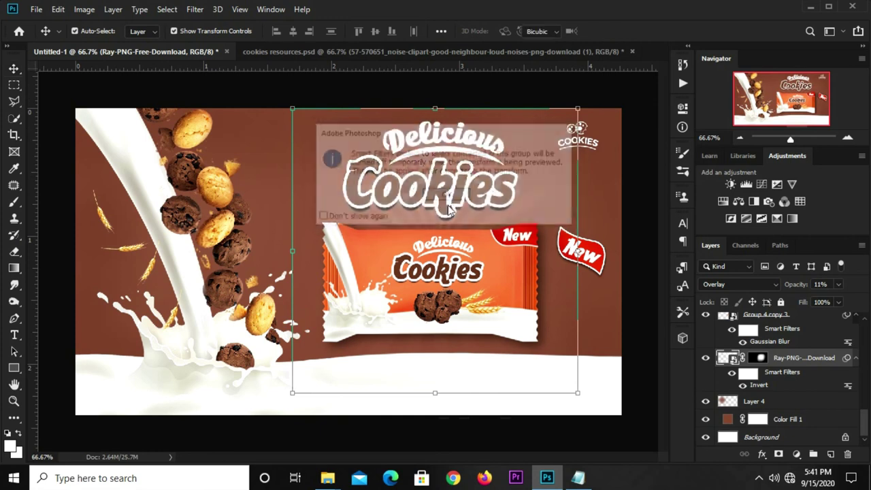
drag(438, 388, 444, 428)
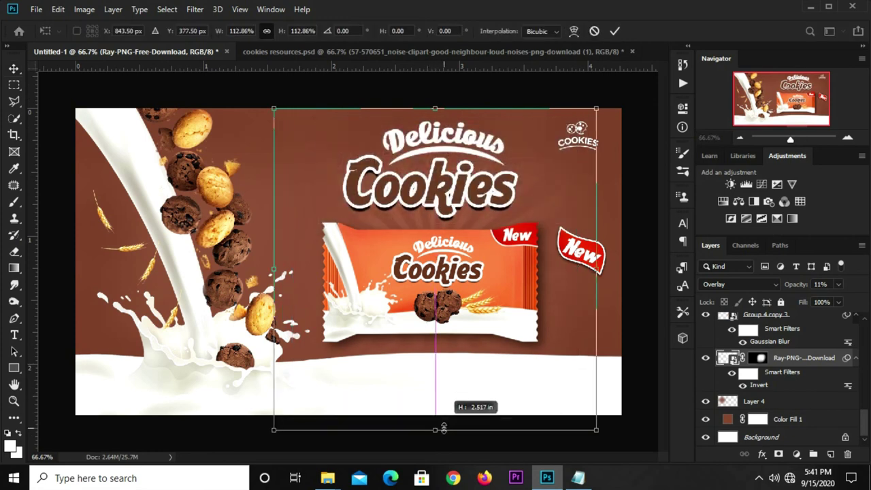
drag(441, 106, 435, 88)
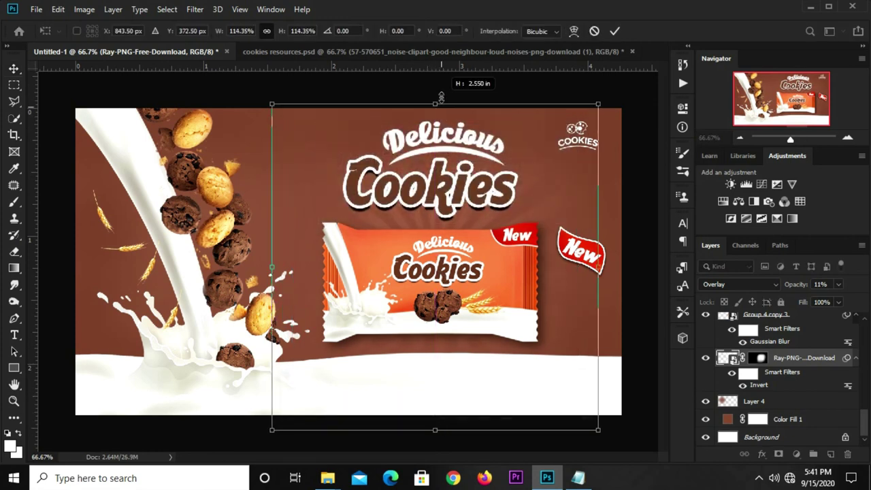
drag(456, 216, 452, 218)
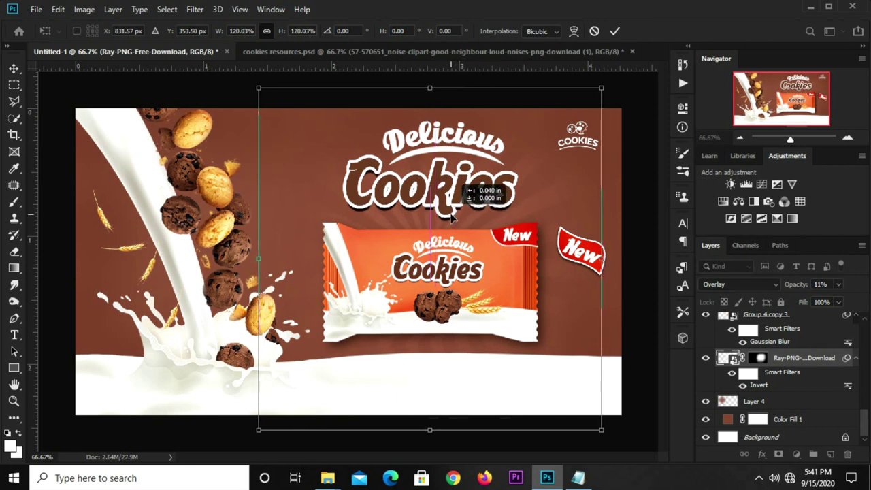
drag(453, 217, 449, 218)
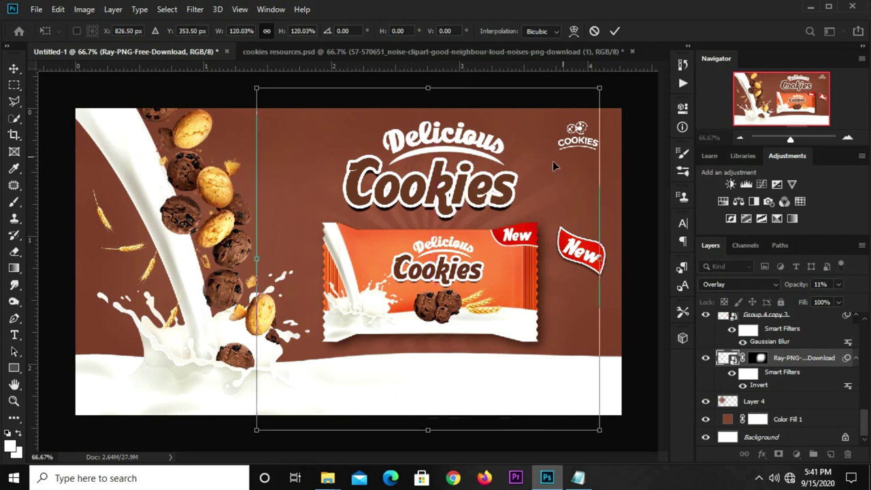
click(615, 32)
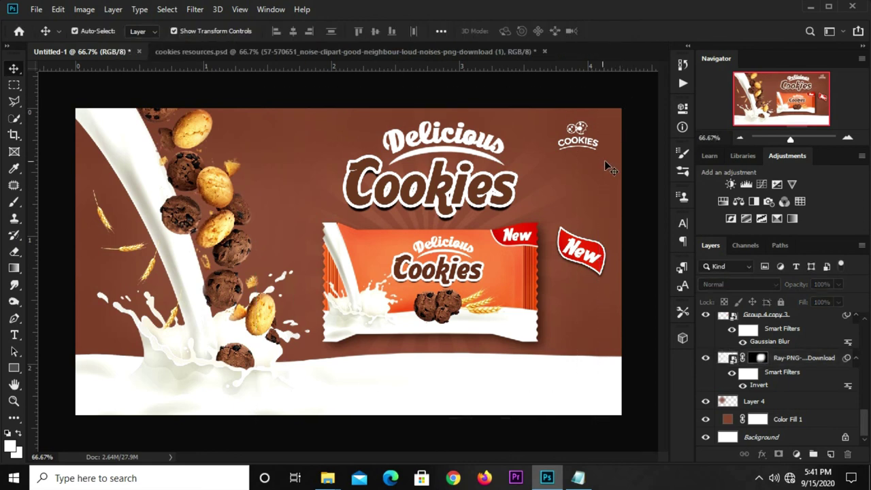
Add a top Curves adjustment with its midpoint pulled down, then toggle its visibility to compare.
click(797, 454)
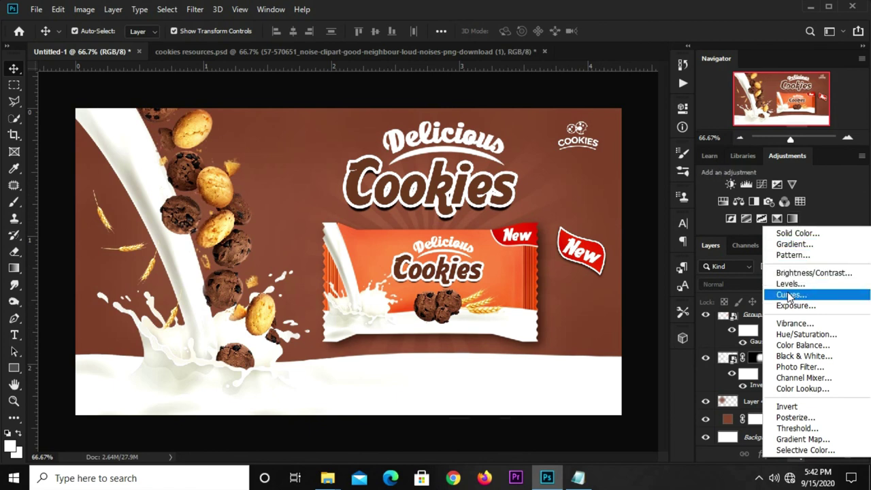
click(789, 294)
drag(571, 252, 567, 265)
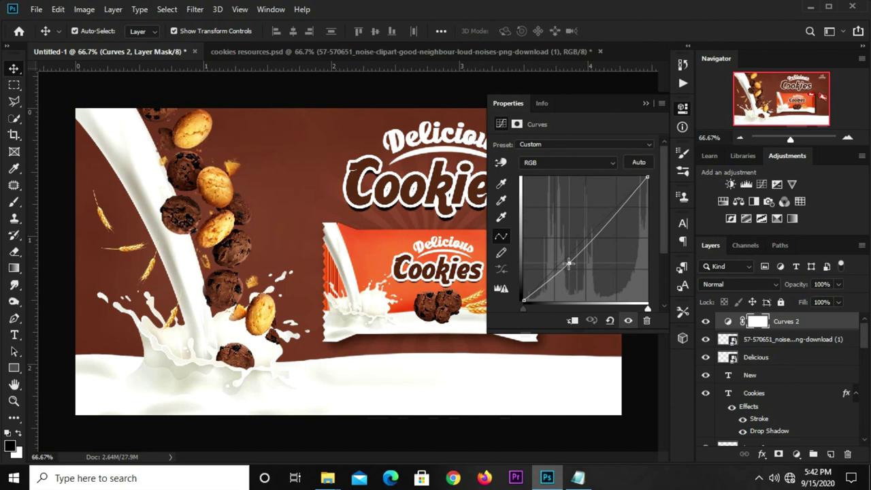
click(644, 104)
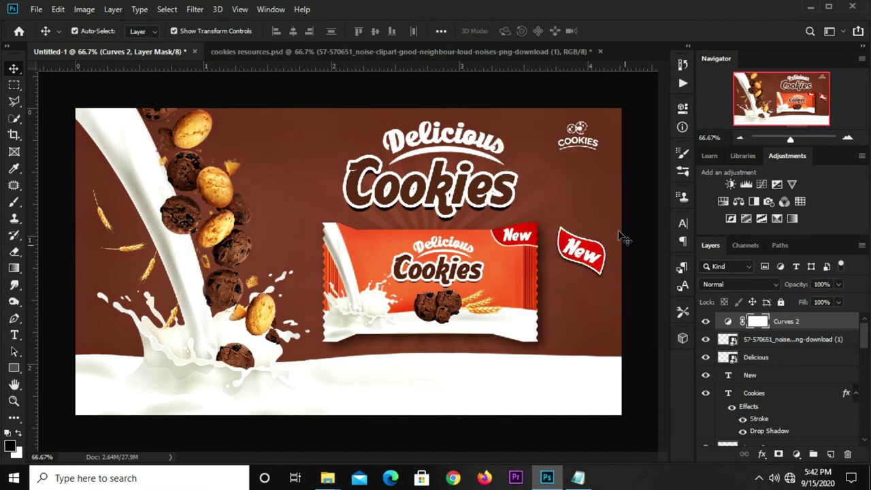
click(709, 326)
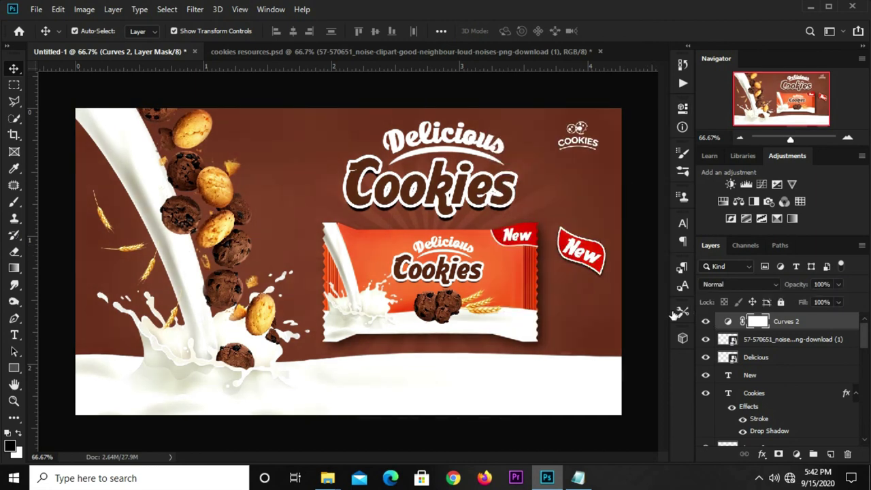
click(641, 247)
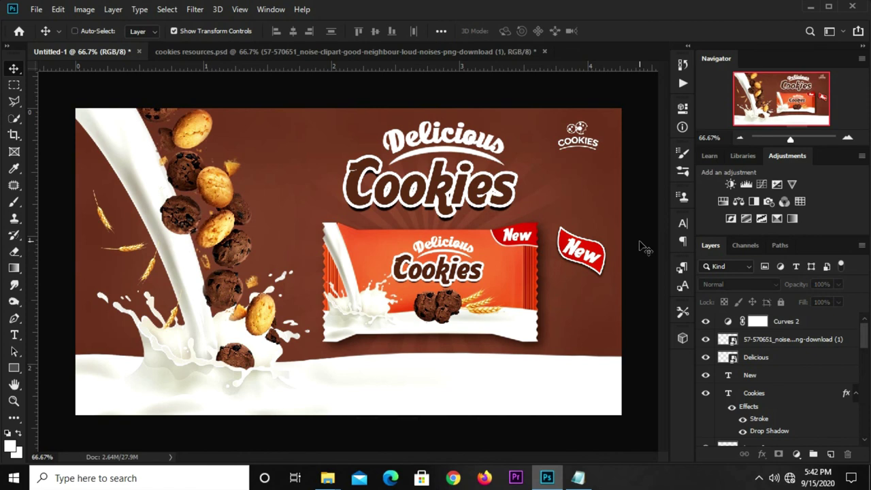